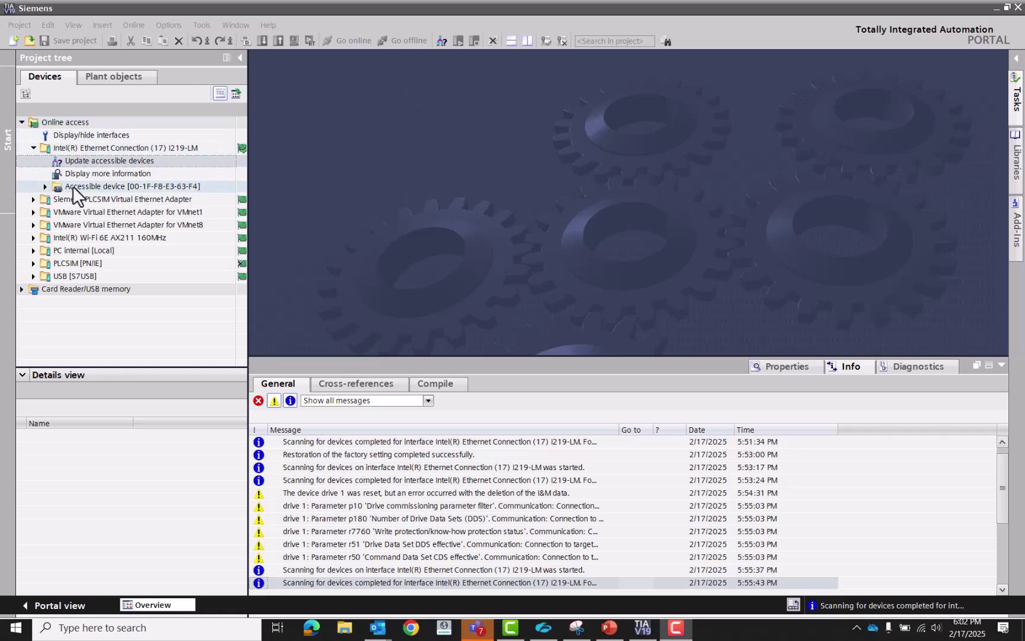
- Rescan the network for accessible devices and expand the found drive's entries
{"action": "double_click", "coordinate": [78, 160]}
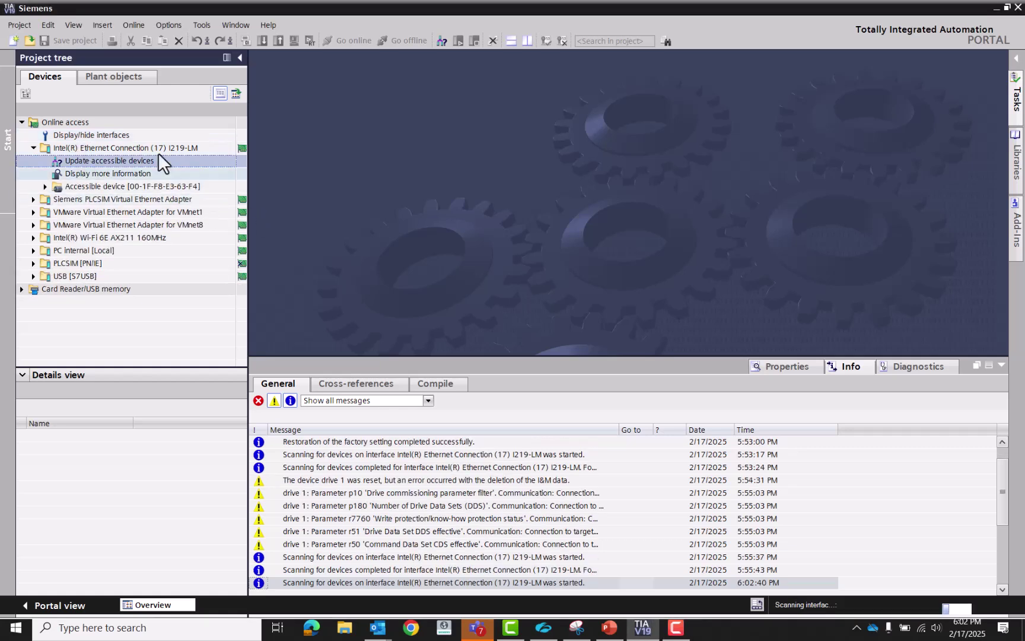
{"action": "left_click", "coordinate": [45, 187]}
- Assign the drive IP address 192.168.0.3 with subnet mask 255.0.0.0 from Online & diagnostics
{"action": "double_click", "coordinate": [71, 200]}
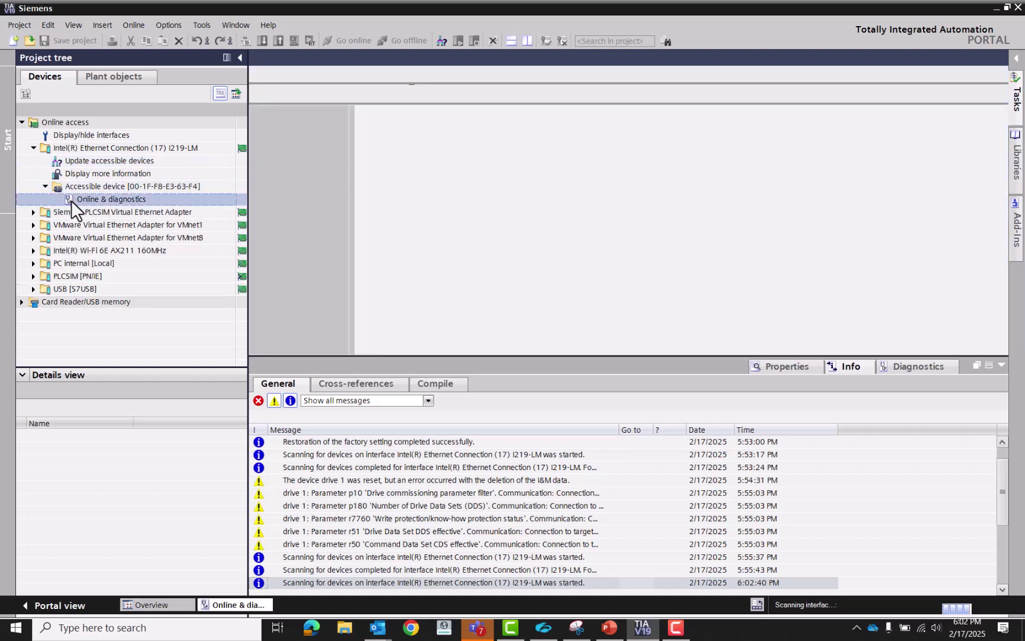
{"action": "left_click", "coordinate": [254, 139]}
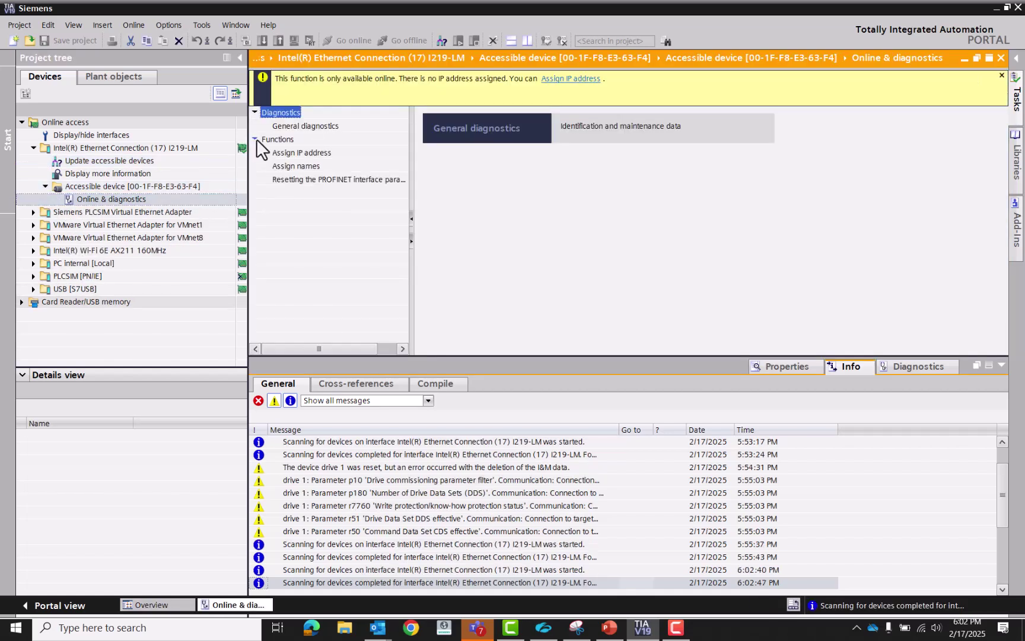
{"action": "left_click", "coordinate": [288, 152]}
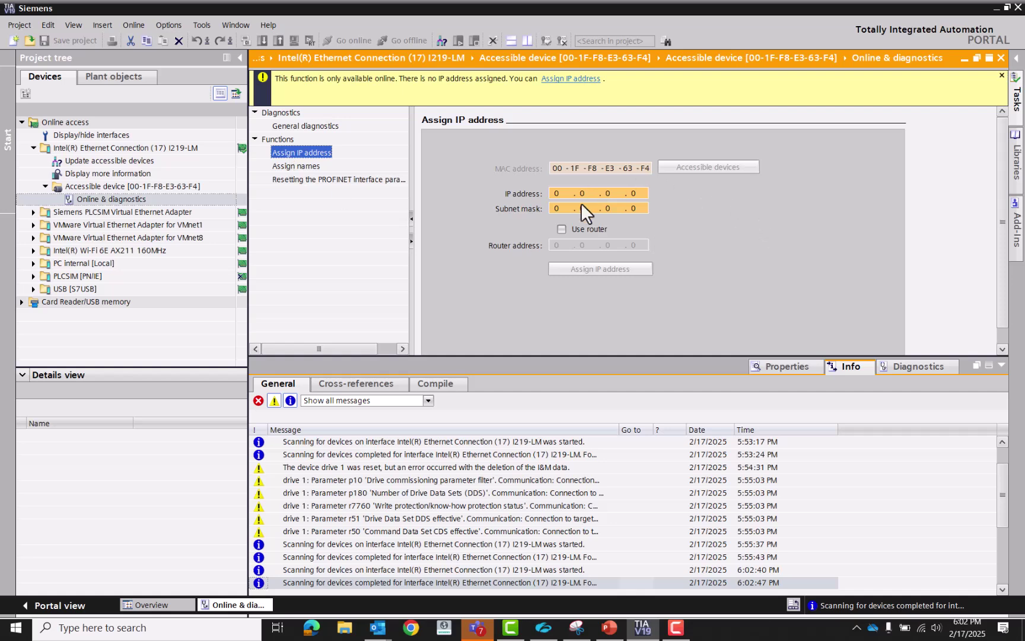
{"action": "left_click", "coordinate": [560, 196]}
{"action": "type", "text": "192.168."}
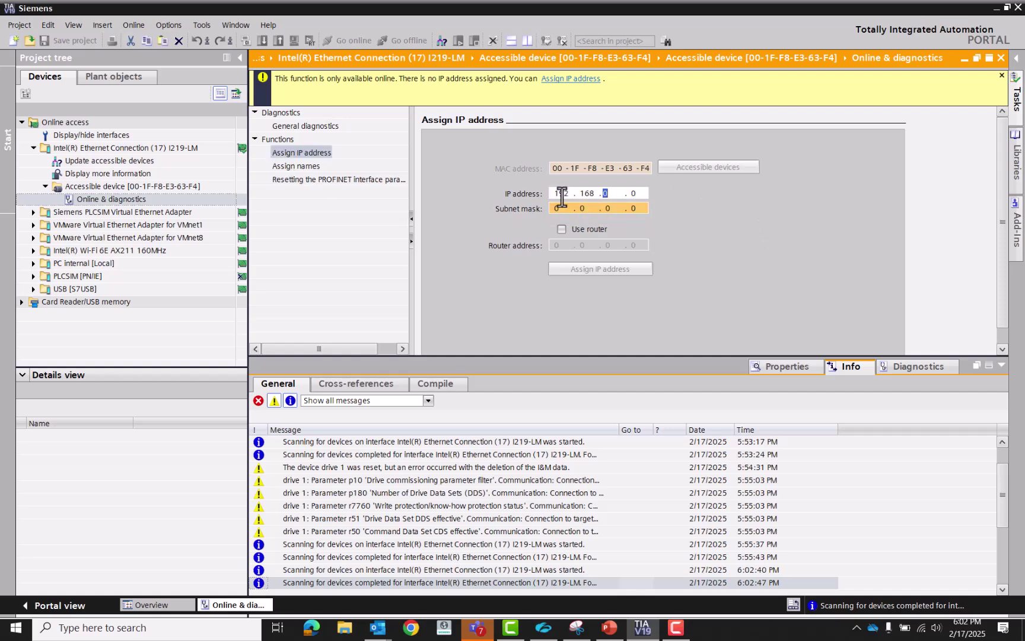
{"action": "type", "text": "0.3"}
{"action": "key", "text": "Tab"}
{"action": "type", "text": "255.0."}
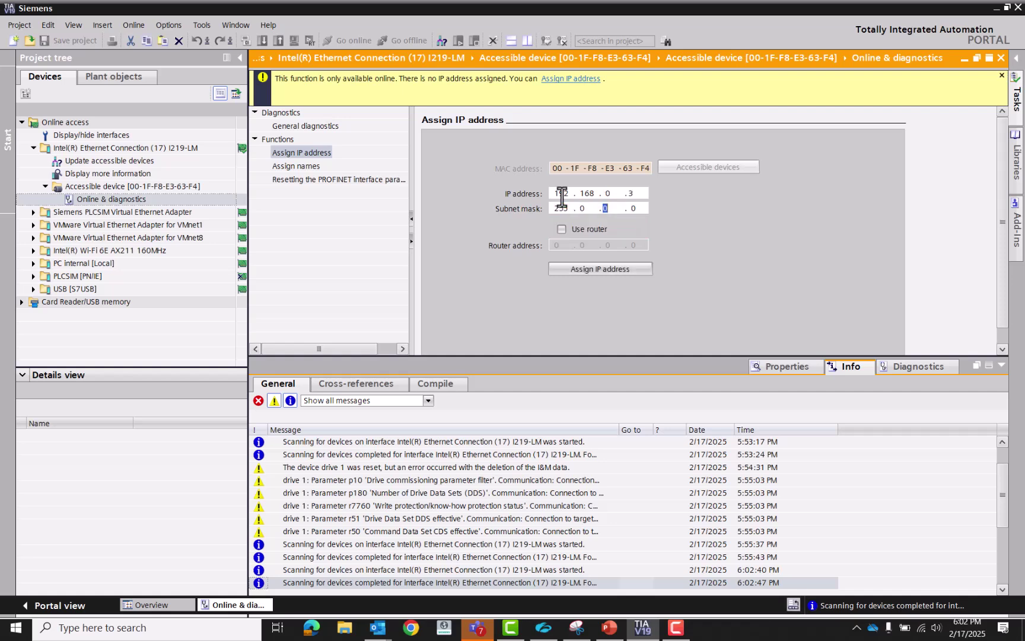
{"action": "left_click", "coordinate": [598, 270]}
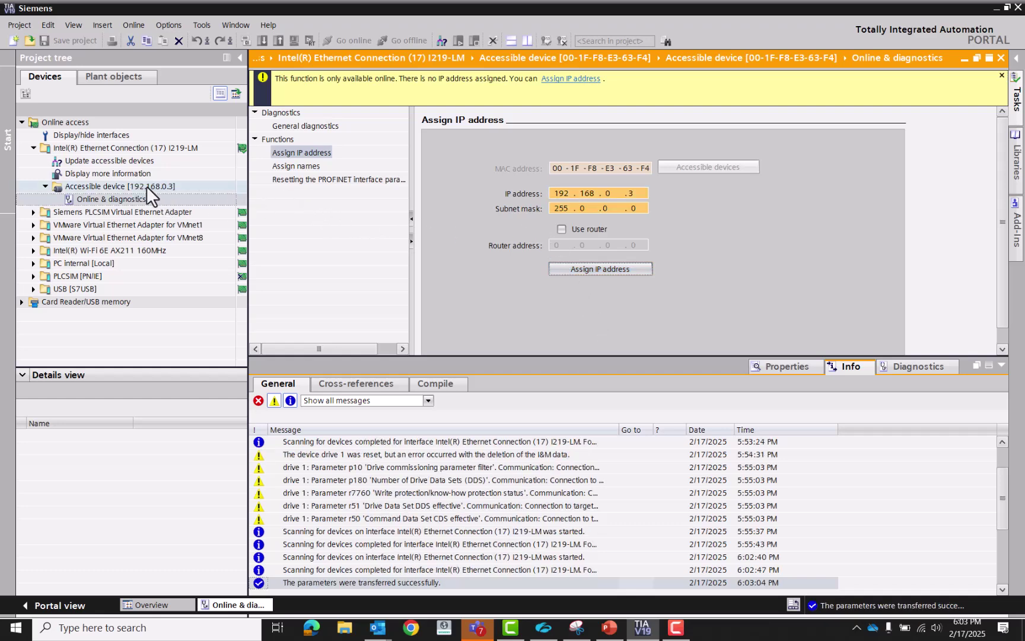
- Assign the PROFINET device name 'Drive 1' and select the renamed drive in the tree
{"action": "left_click", "coordinate": [333, 180]}
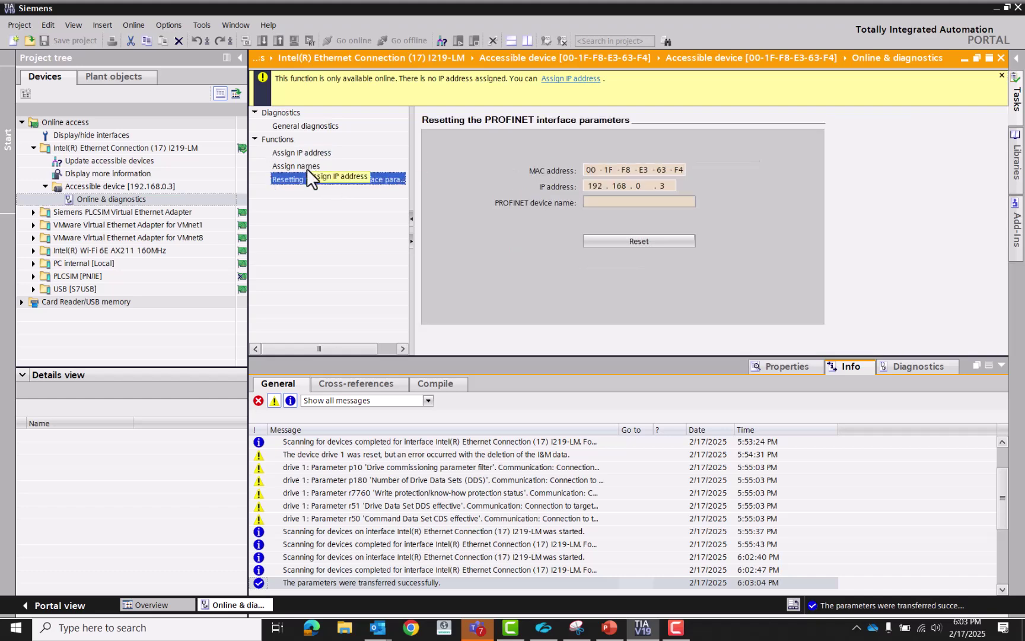
{"action": "left_click", "coordinate": [306, 167]}
{"action": "left_click", "coordinate": [713, 182]}
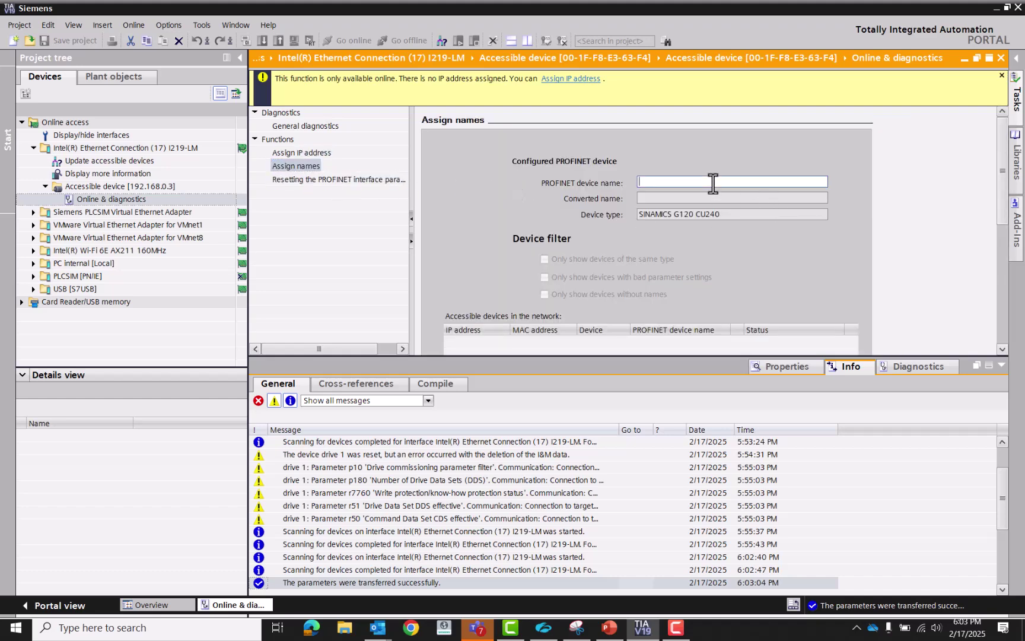
{"action": "type", "text": "D"}
{"action": "key", "text": "BackSpace"}
{"action": "type", "text": "Drive 1"}
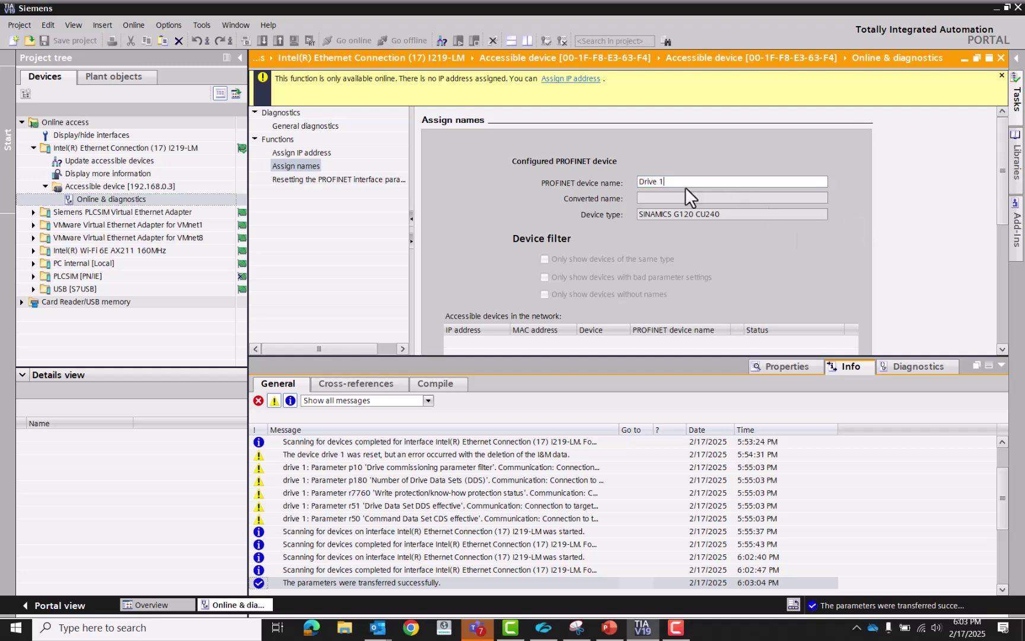
{"action": "scroll", "coordinate": [655, 191], "scroll_direction": "down", "scroll_amount": 5}
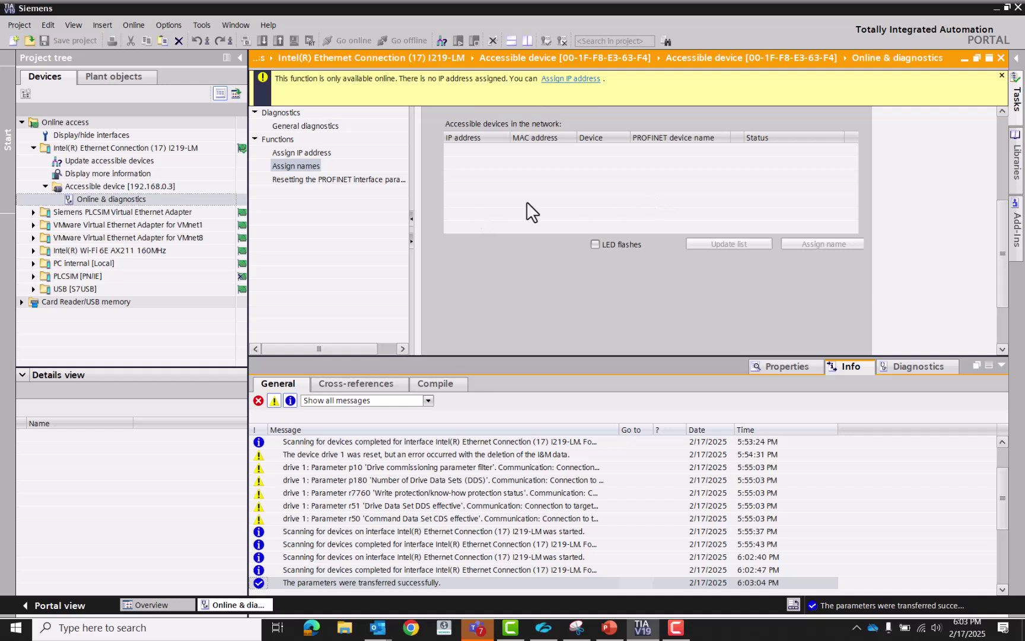
{"action": "left_click", "coordinate": [824, 244]}
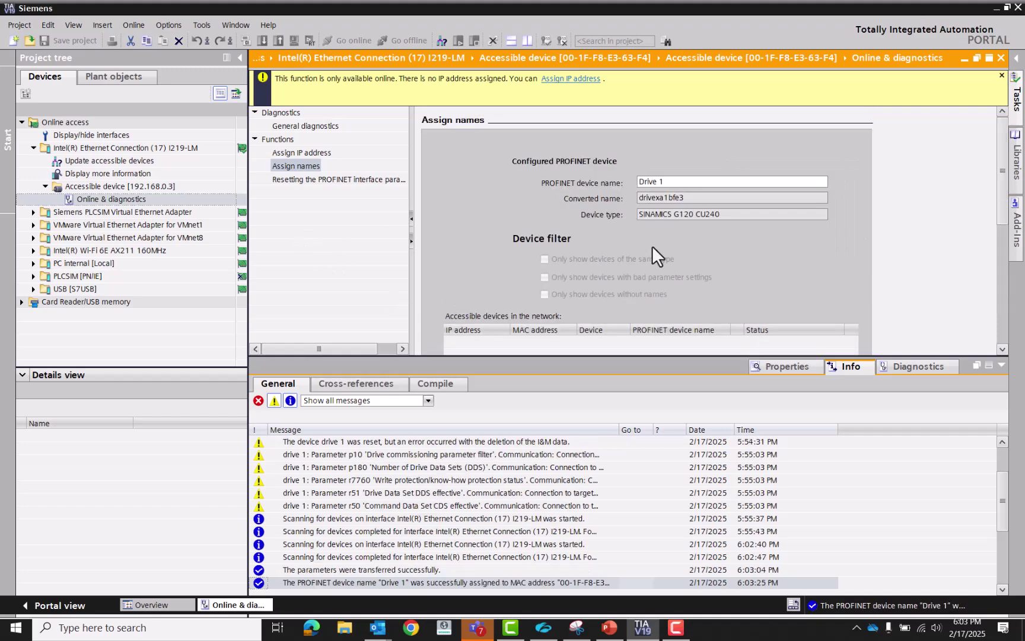
{"action": "scroll", "coordinate": [651, 246], "scroll_direction": "down", "scroll_amount": 3}
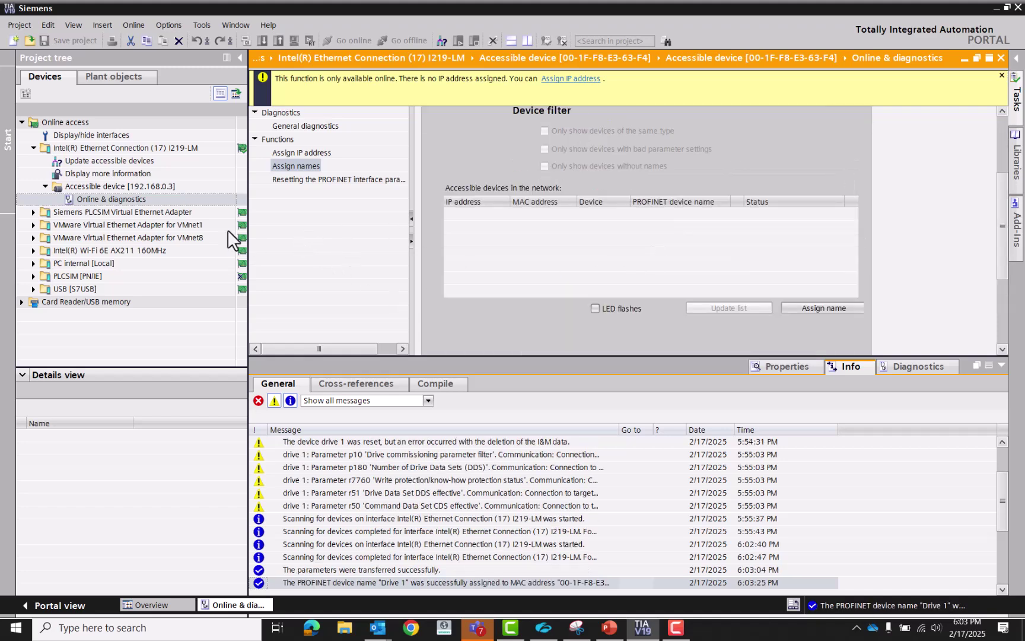
{"action": "left_click", "coordinate": [88, 185]}
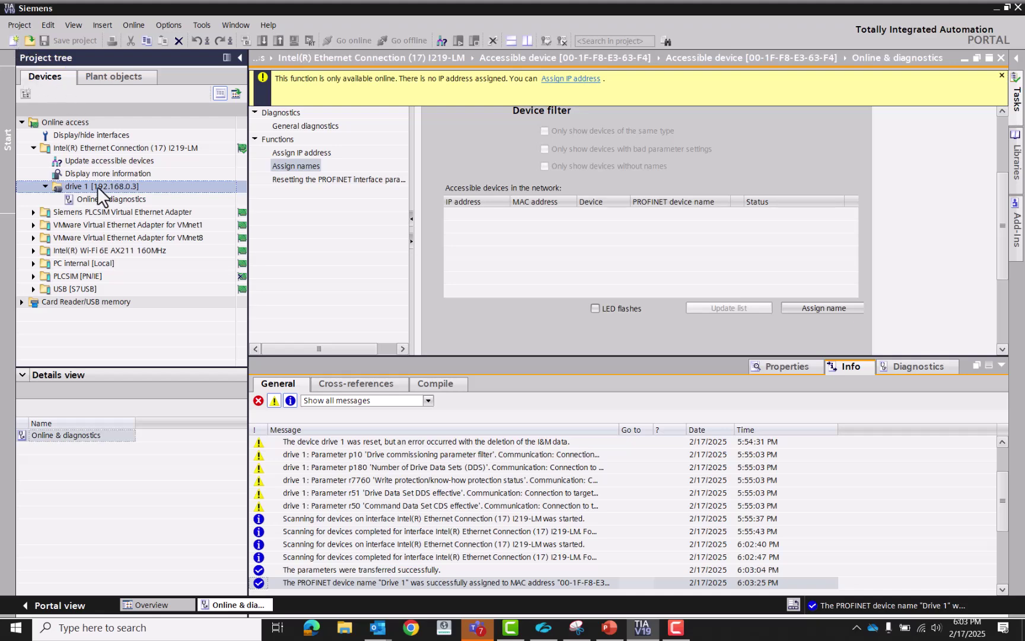
- Rescan devices, launch drive 1's Commissioning Wizard and keep Standard Drive Control (SDC)
{"action": "double_click", "coordinate": [96, 160]}
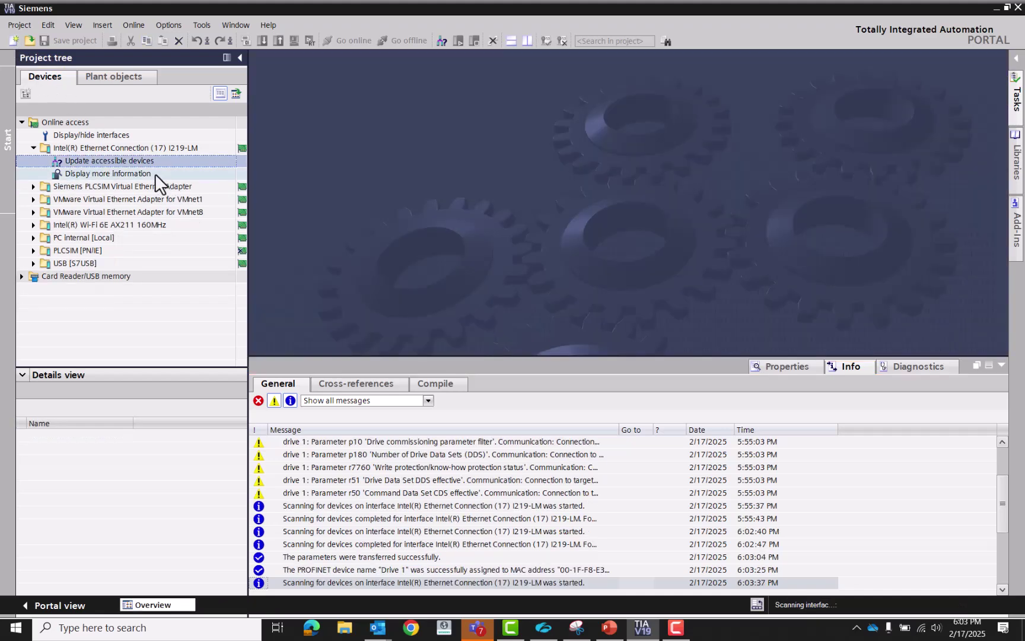
{"action": "double_click", "coordinate": [114, 223]}
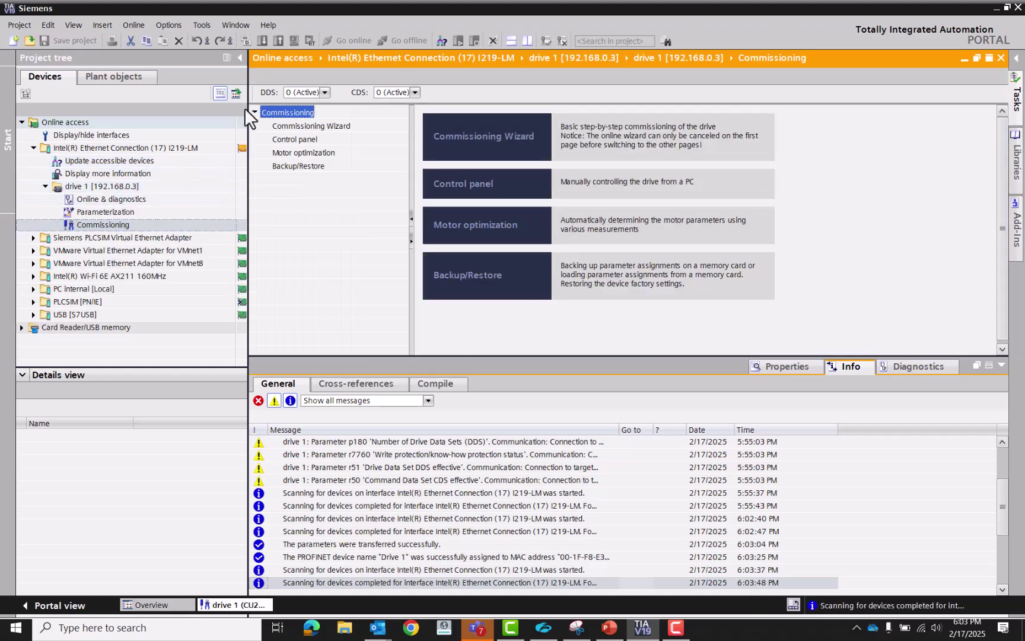
{"action": "left_click", "coordinate": [306, 126]}
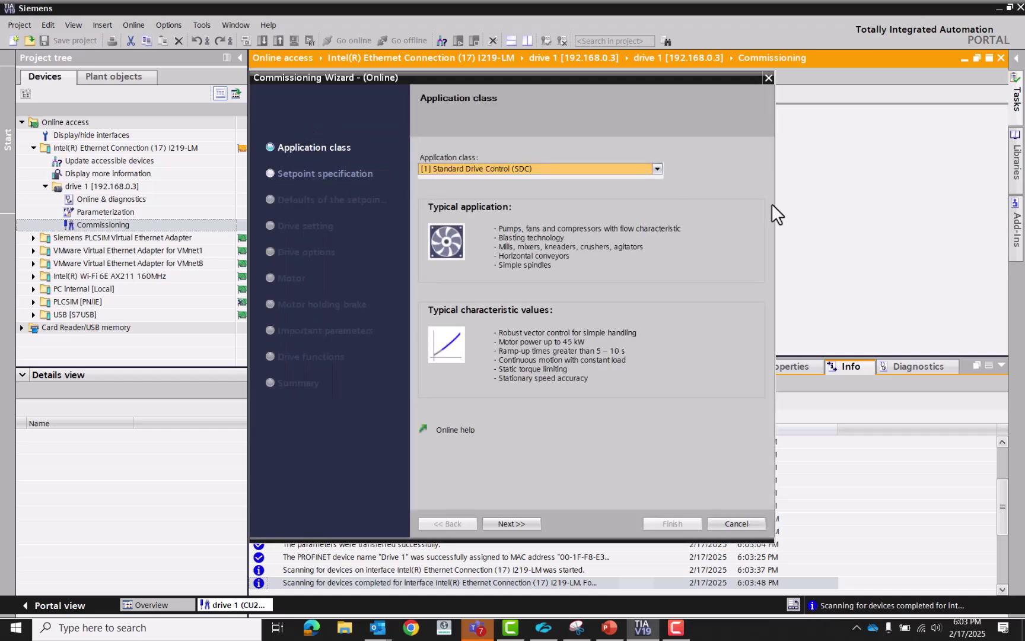
{"action": "left_click", "coordinate": [510, 523]}
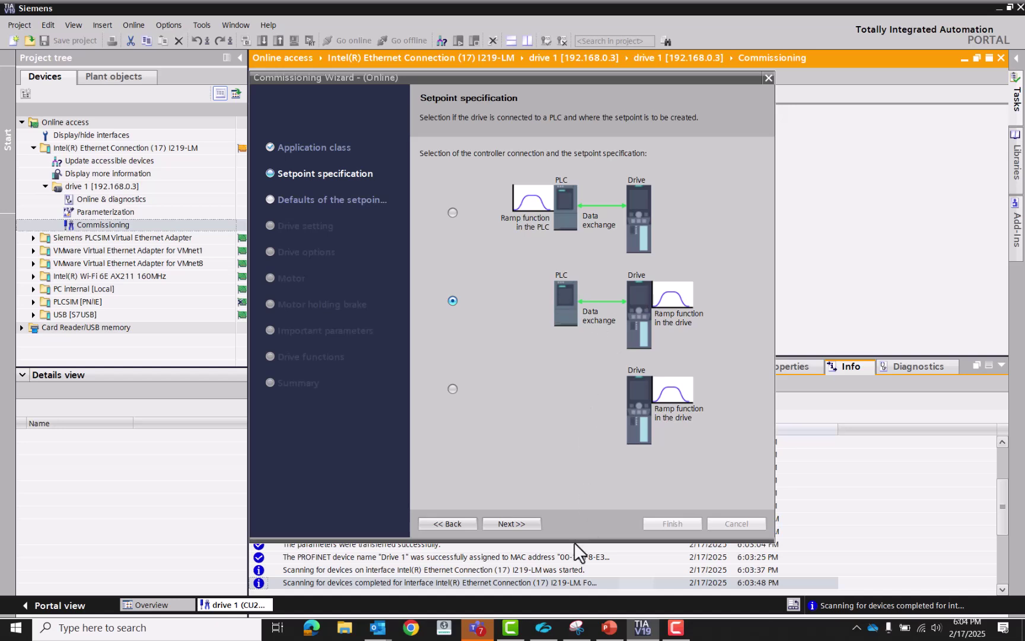
- Accept the ramp and fieldbus I/O defaults, then set the line supply voltage to 230 V
{"action": "left_click", "coordinate": [495, 521]}
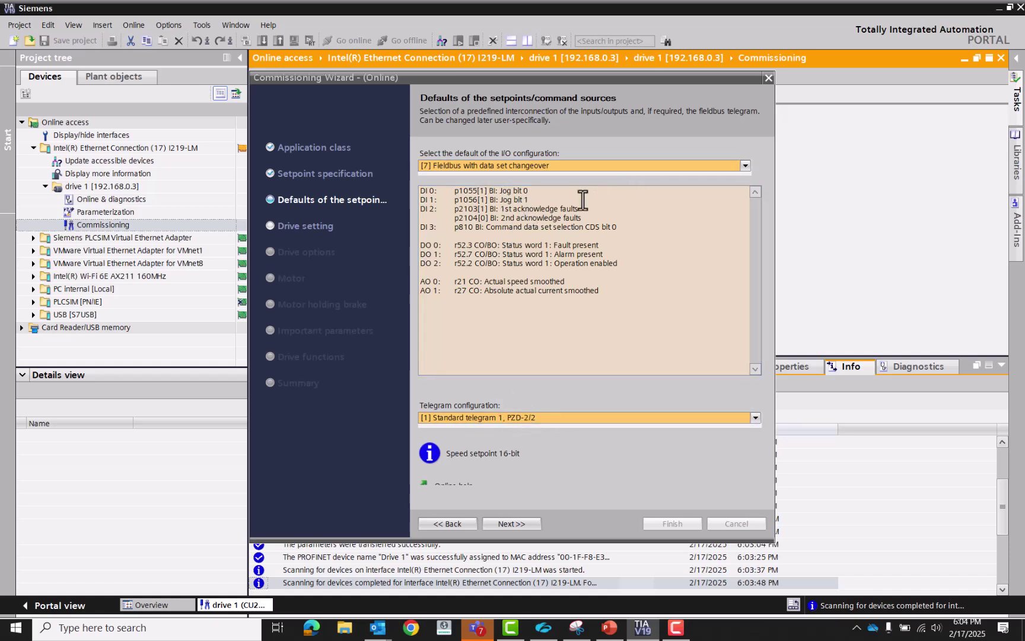
{"action": "left_click", "coordinate": [507, 523]}
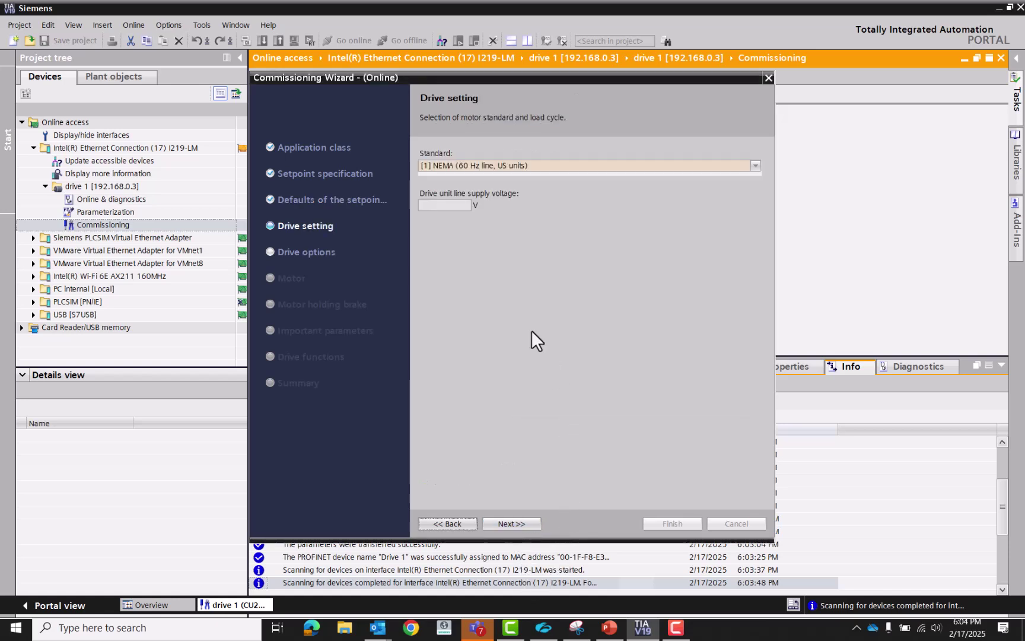
{"action": "left_click", "coordinate": [753, 165]}
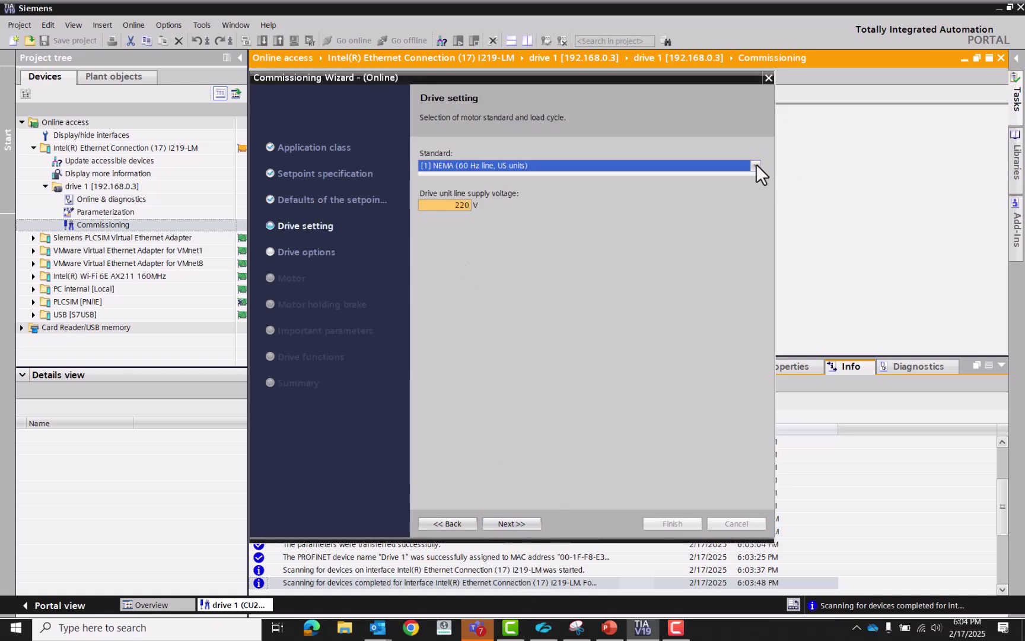
{"action": "left_click", "coordinate": [424, 204]}
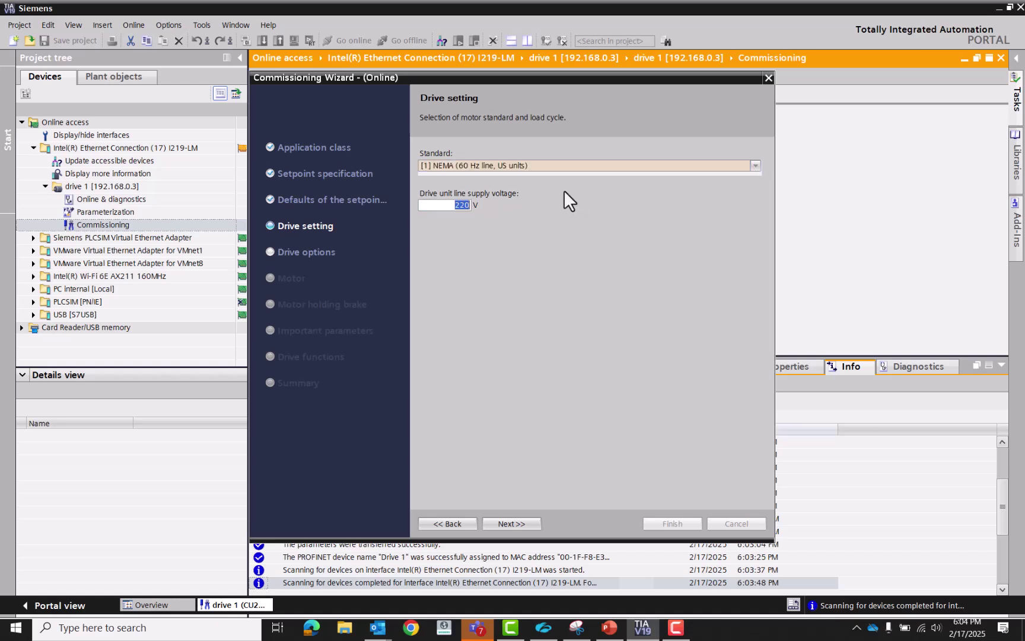
{"action": "type", "text": "230"}
{"action": "left_click", "coordinate": [511, 524]}
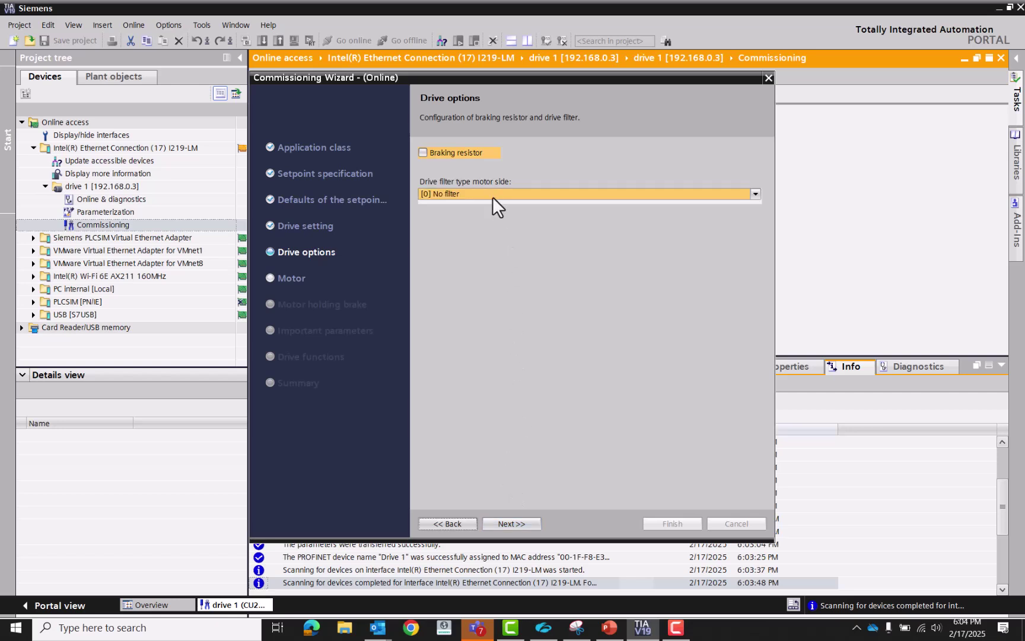
- Enter Delta connection and nameplate data: 1.00 A, 0.28 hp, 1350 rpm, 230 V, 50 Hz
{"action": "left_click", "coordinate": [526, 524]}
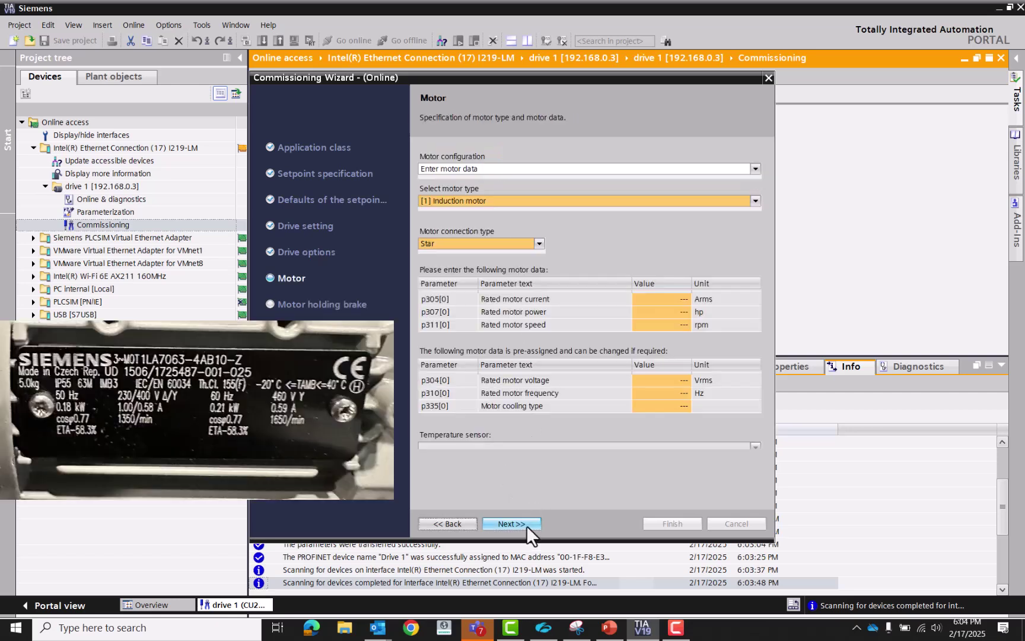
{"action": "left_click", "coordinate": [538, 244]}
{"action": "left_click", "coordinate": [521, 265]}
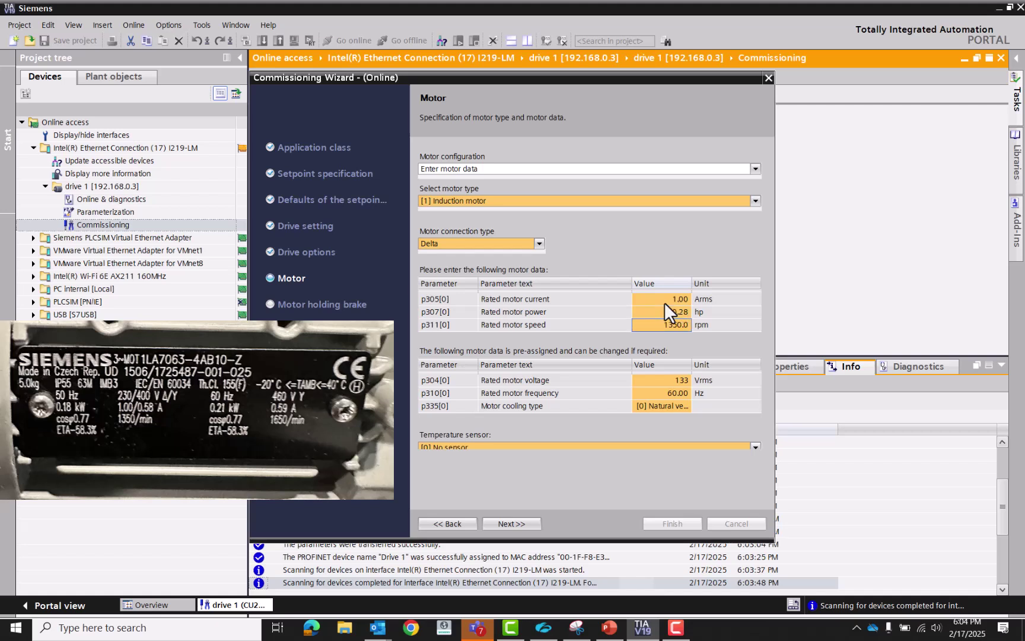
{"action": "left_click", "coordinate": [652, 379]}
{"action": "type", "text": "230"}
{"action": "key", "text": "Return"}
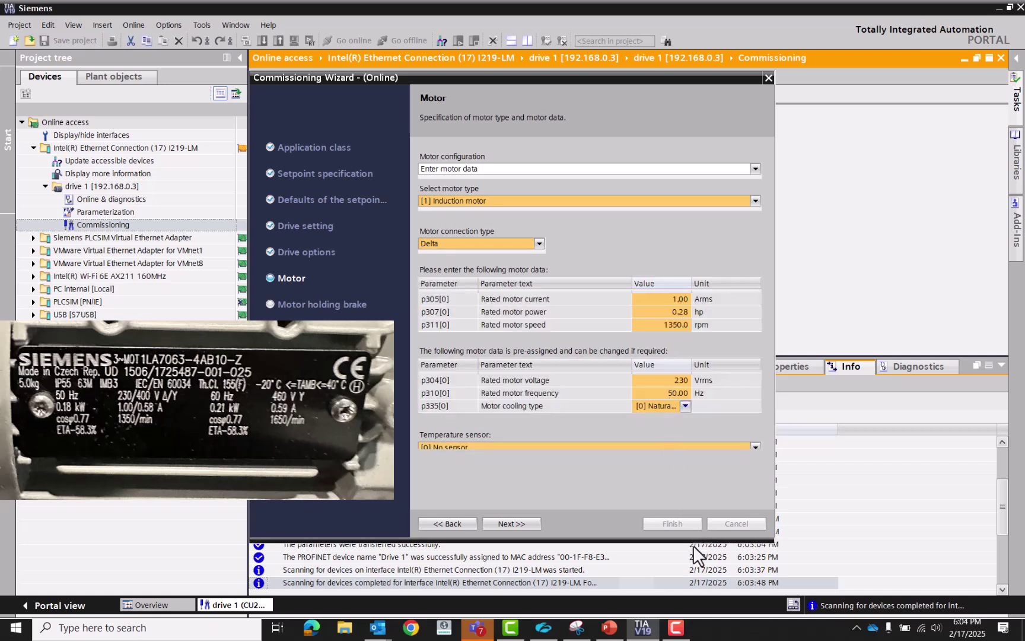
{"action": "left_click", "coordinate": [512, 524]}
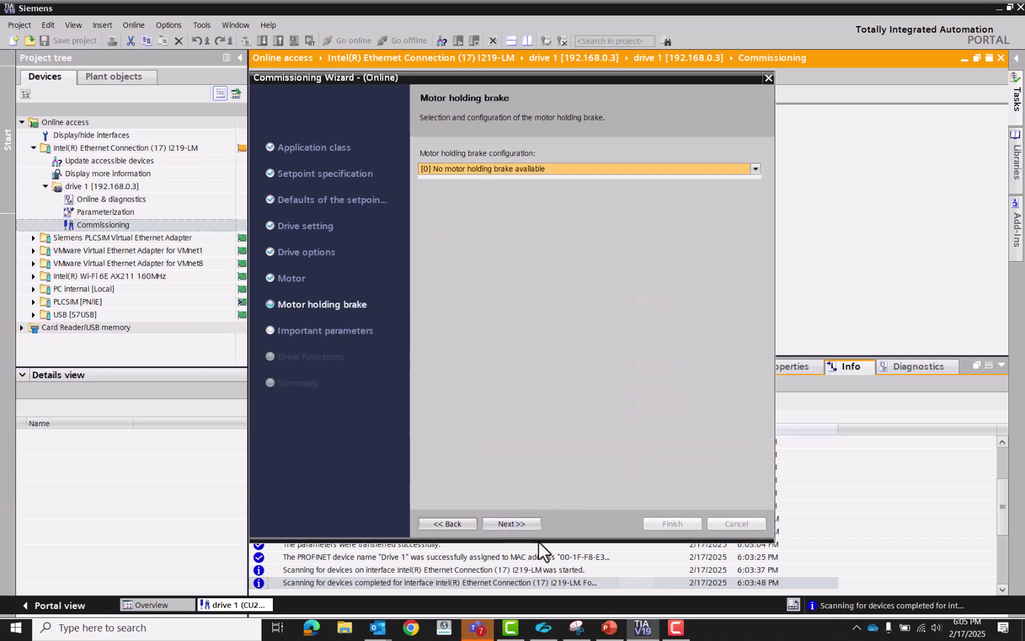
- Skip the holding brake and set reference speed 1350 rpm and maximum speed 2700 rpm
{"action": "left_click", "coordinate": [531, 525]}
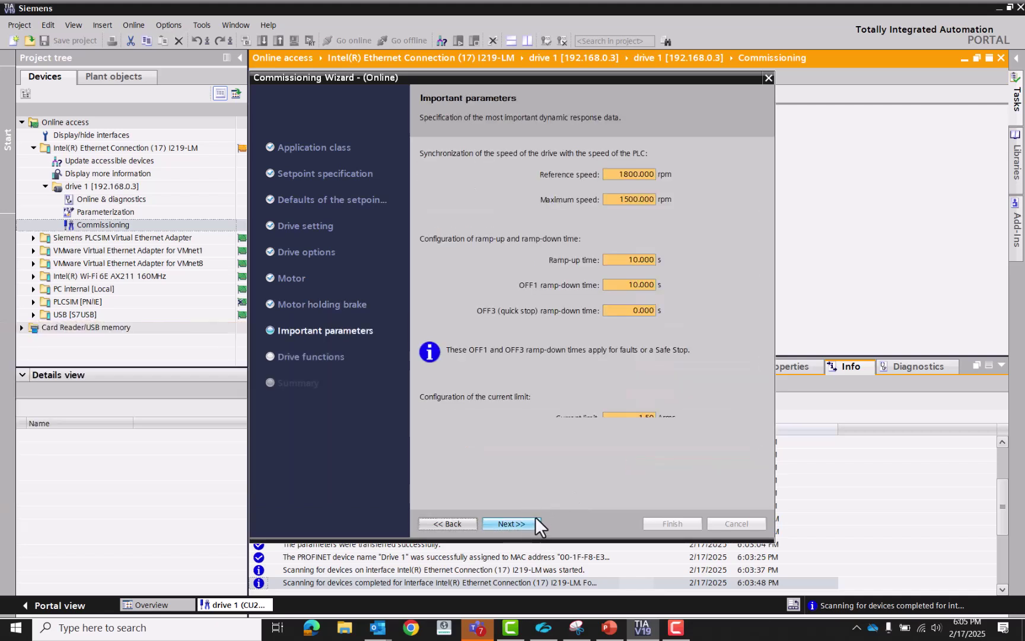
{"action": "left_click", "coordinate": [620, 174]}
{"action": "type", "text": "1350"}
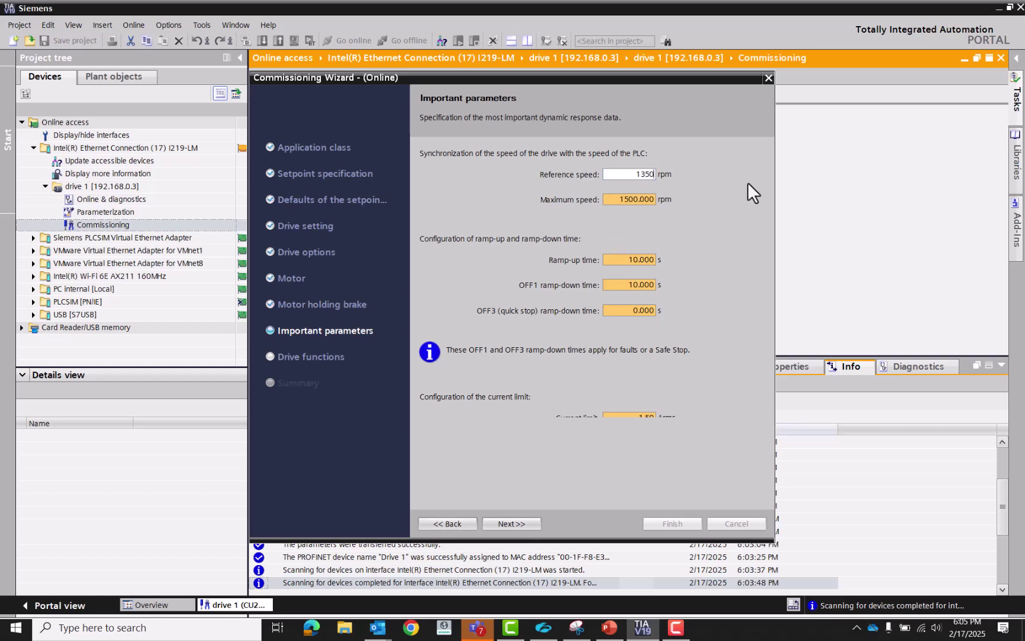
{"action": "left_click", "coordinate": [605, 199]}
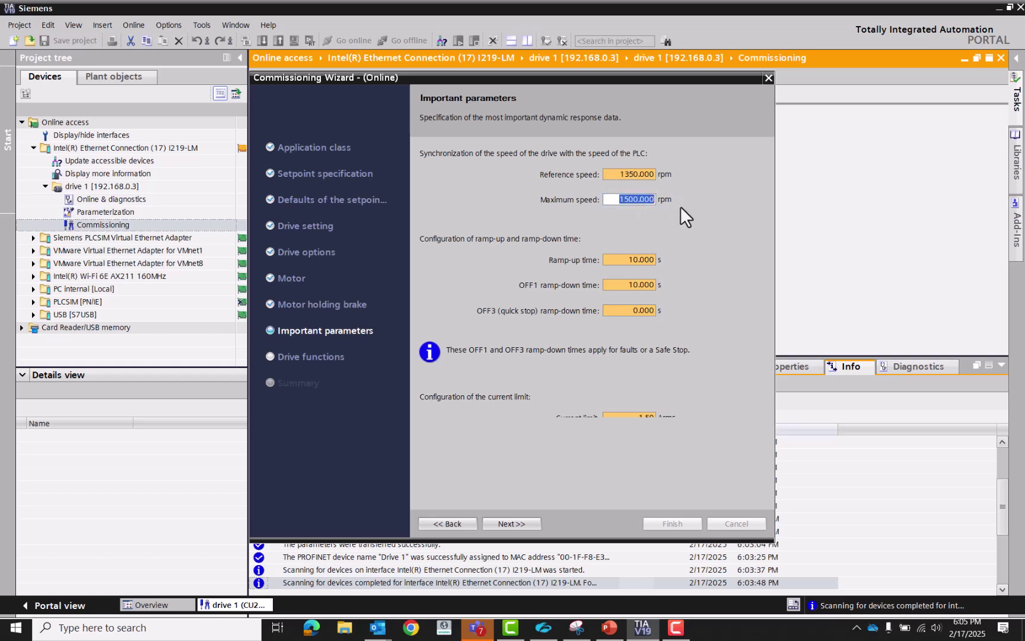
{"action": "type", "text": "2700"}
{"action": "key", "text": "Return"}
- Enter 3 s ramp-up, 3 s OFF1 ramp-down and 1 s OFF3 ramp-down times
{"action": "left_click", "coordinate": [614, 262]}
{"action": "type", "text": "1.5"}
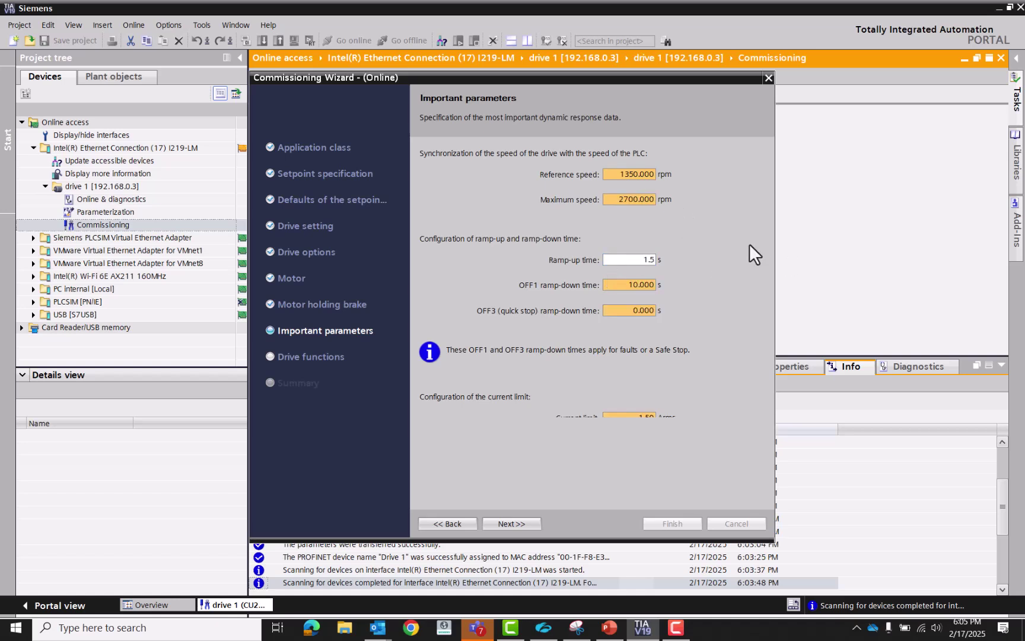
{"action": "key", "text": "BackSpace"}
{"action": "key", "text": "BackSpace"}
{"action": "key", "text": "BackSpace"}
{"action": "type", "text": "3"}
{"action": "key", "text": "Tab"}
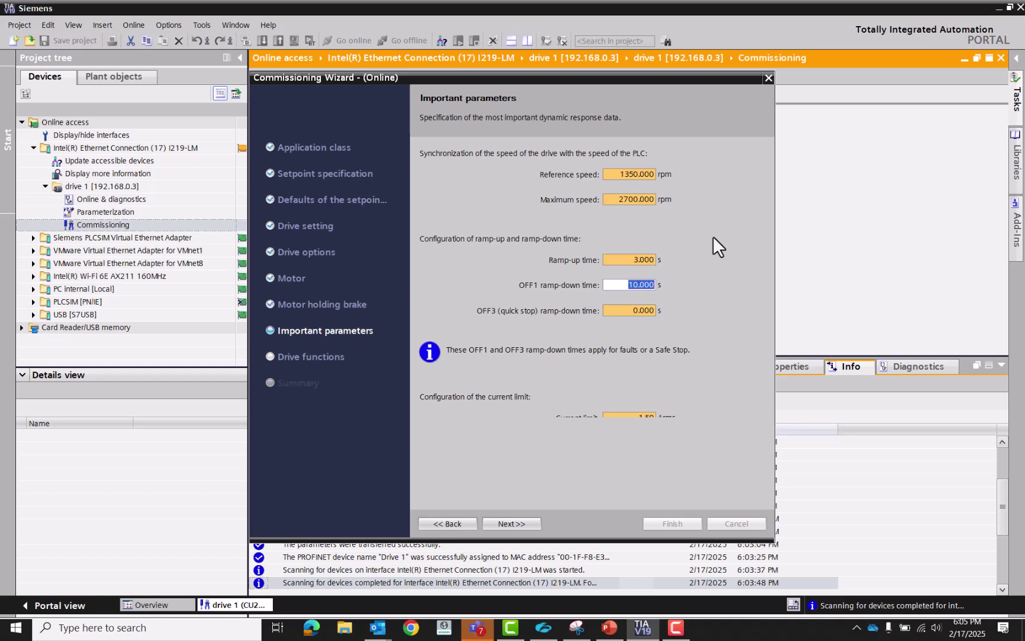
{"action": "type", "text": "3"}
{"action": "key", "text": "Tab"}
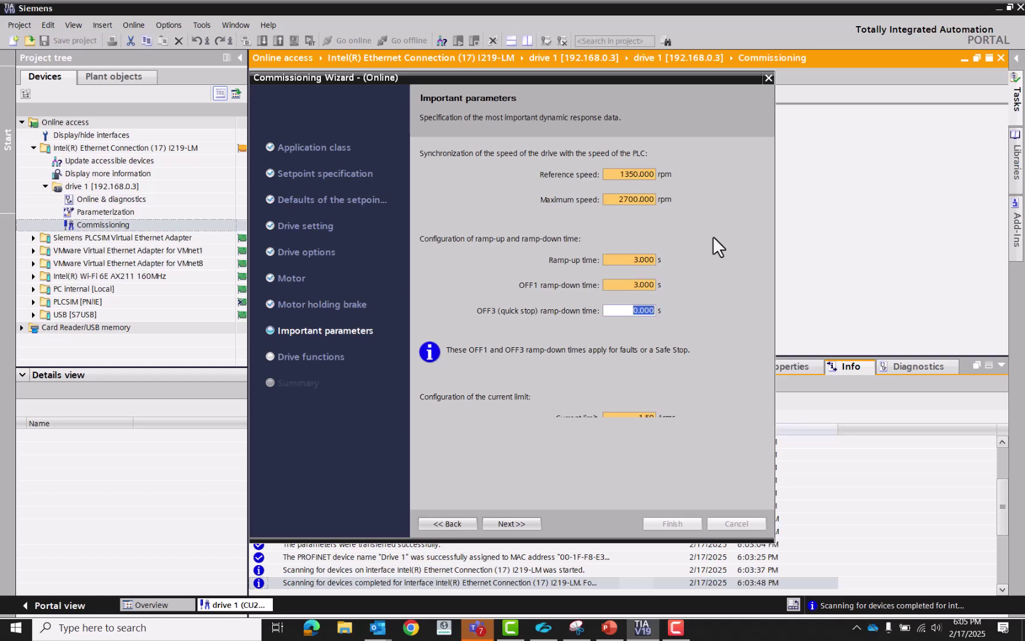
{"action": "type", "text": "1"}
{"action": "key", "text": "Tab"}
- Advance past Drive functions to the Summary, review it, and finish the wizard
{"action": "left_click", "coordinate": [504, 523]}
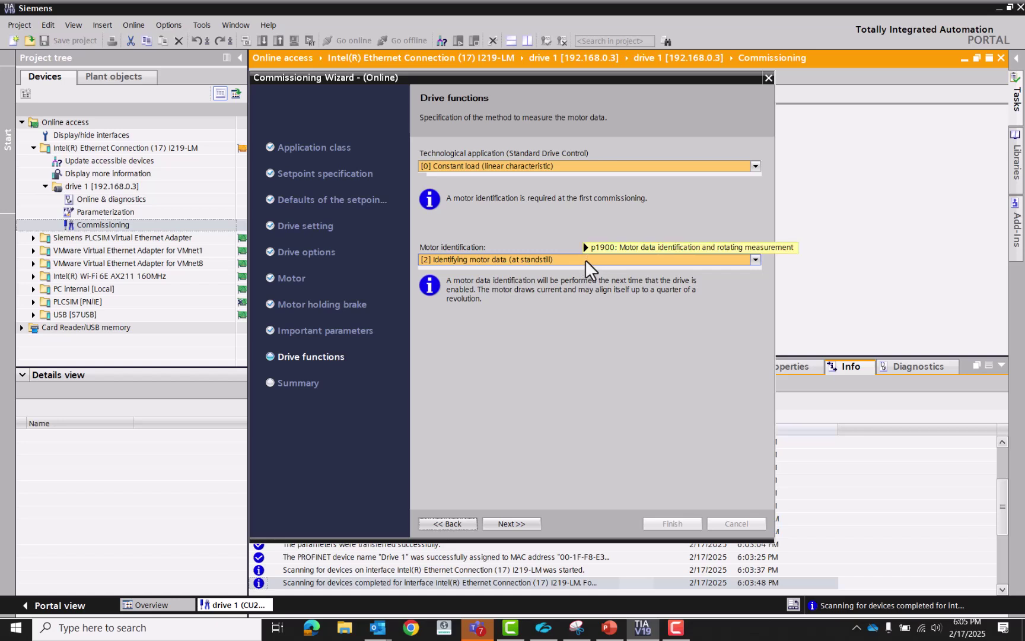
{"action": "left_click", "coordinate": [505, 523]}
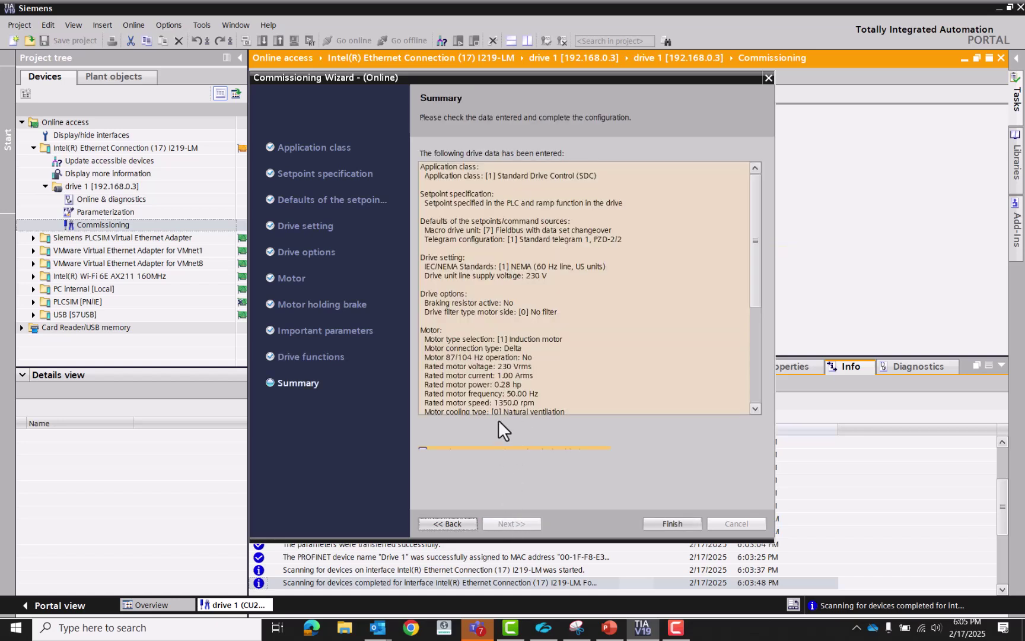
{"action": "left_click_drag", "start_coordinate": [754, 296], "coordinate": [736, 440]}
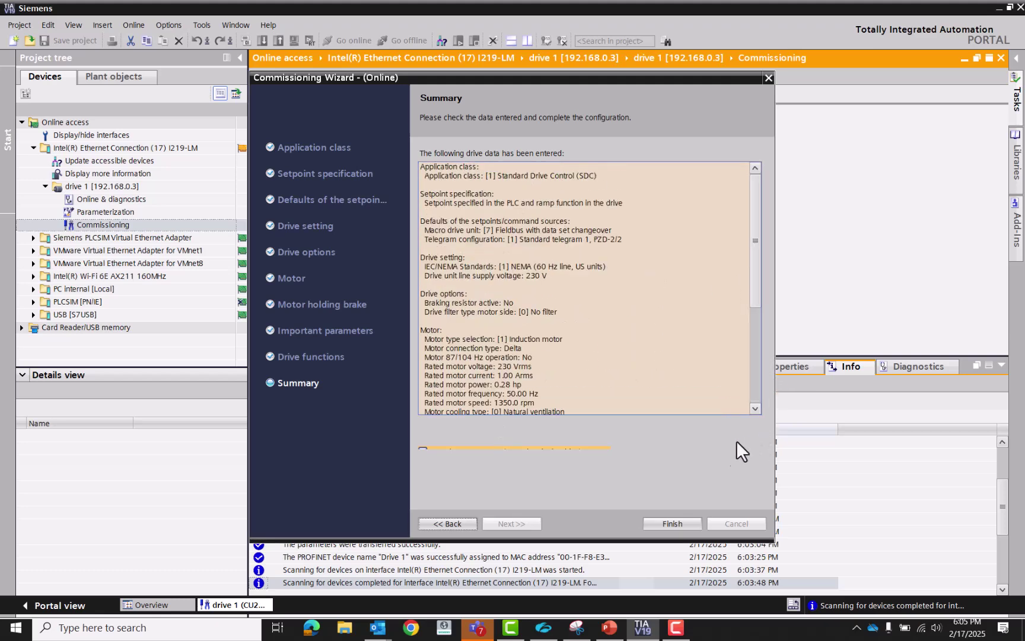
{"action": "left_click", "coordinate": [422, 448]}
{"action": "left_click", "coordinate": [673, 524]}
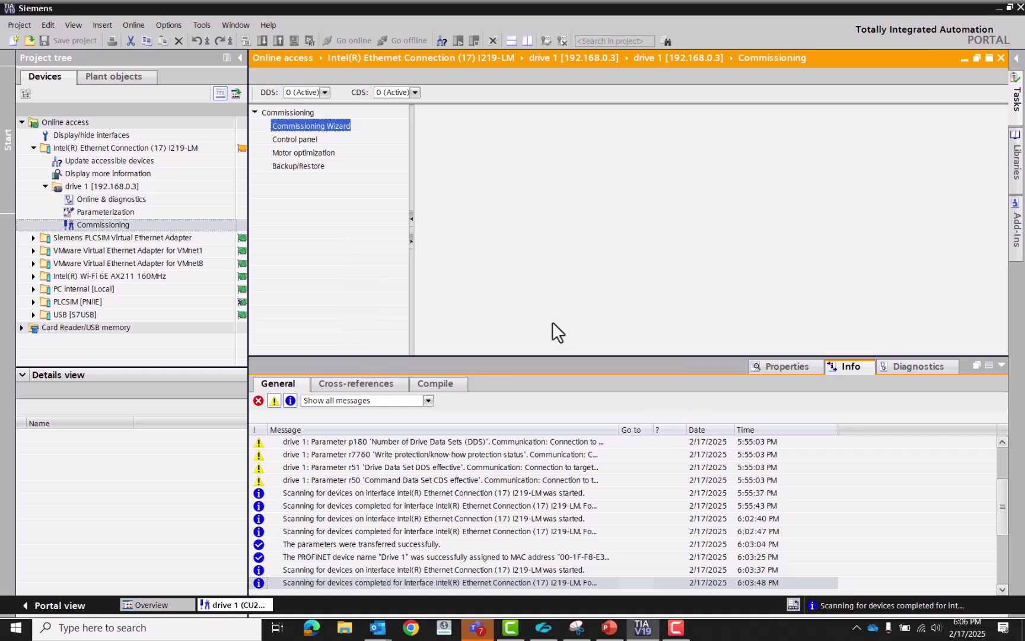
- Open Motor optimization for the stationary measurement and take master control of the drive
{"action": "left_click", "coordinate": [291, 151]}
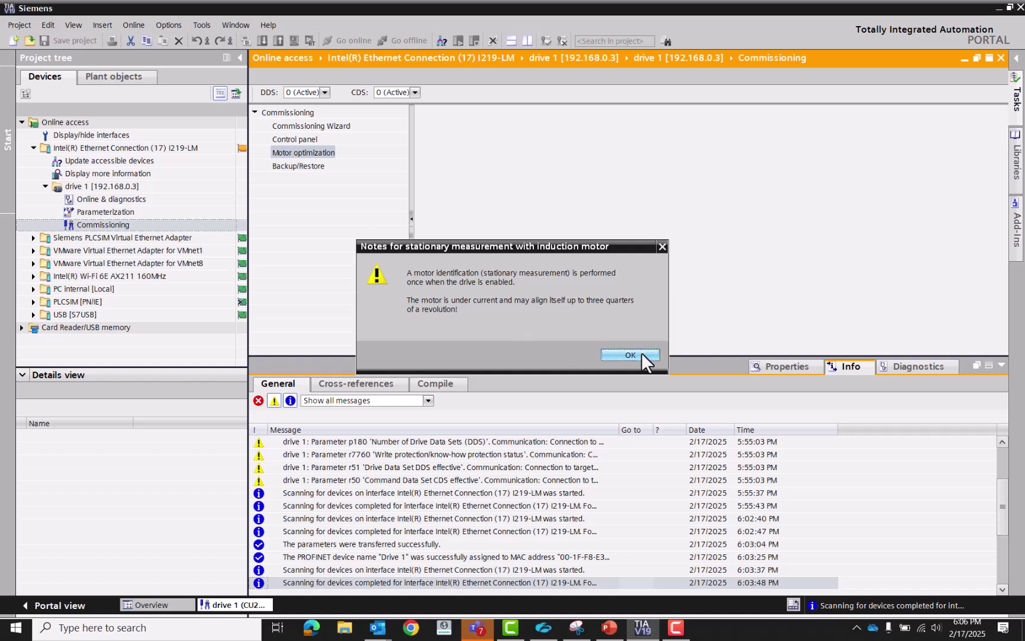
{"action": "left_click", "coordinate": [641, 353]}
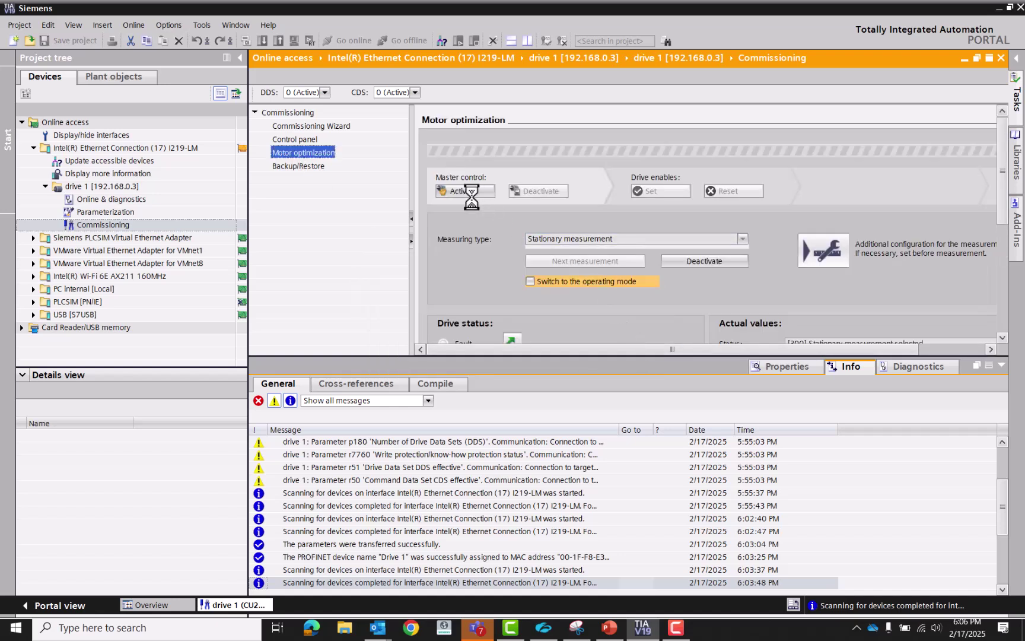
{"action": "left_click", "coordinate": [1000, 366]}
{"action": "left_click_drag", "start_coordinate": [408, 283], "coordinate": [373, 280]}
{"action": "left_click", "coordinate": [440, 191]}
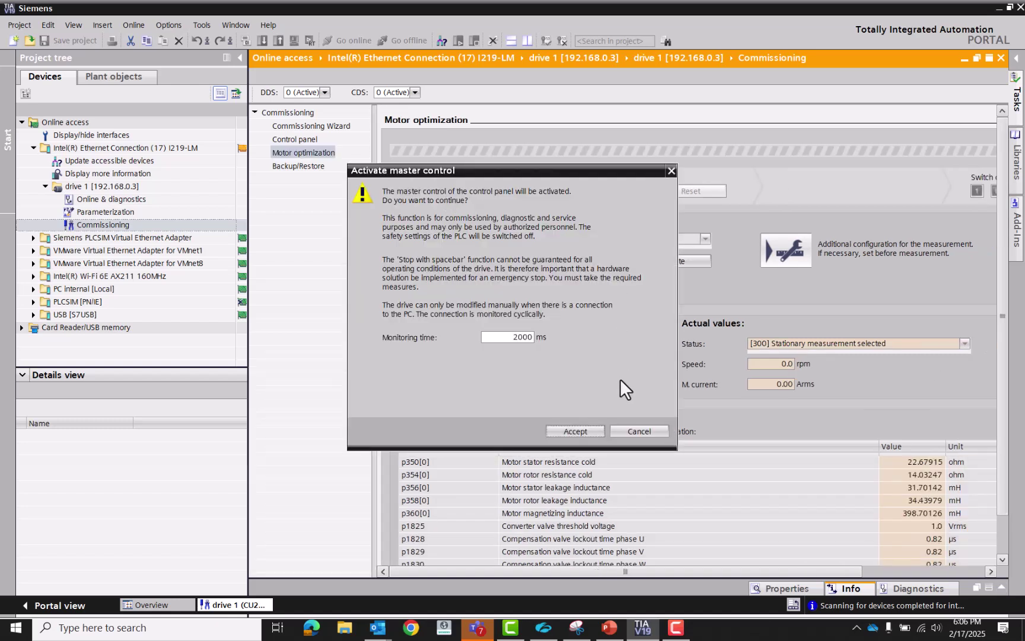
{"action": "left_click", "coordinate": [579, 430]}
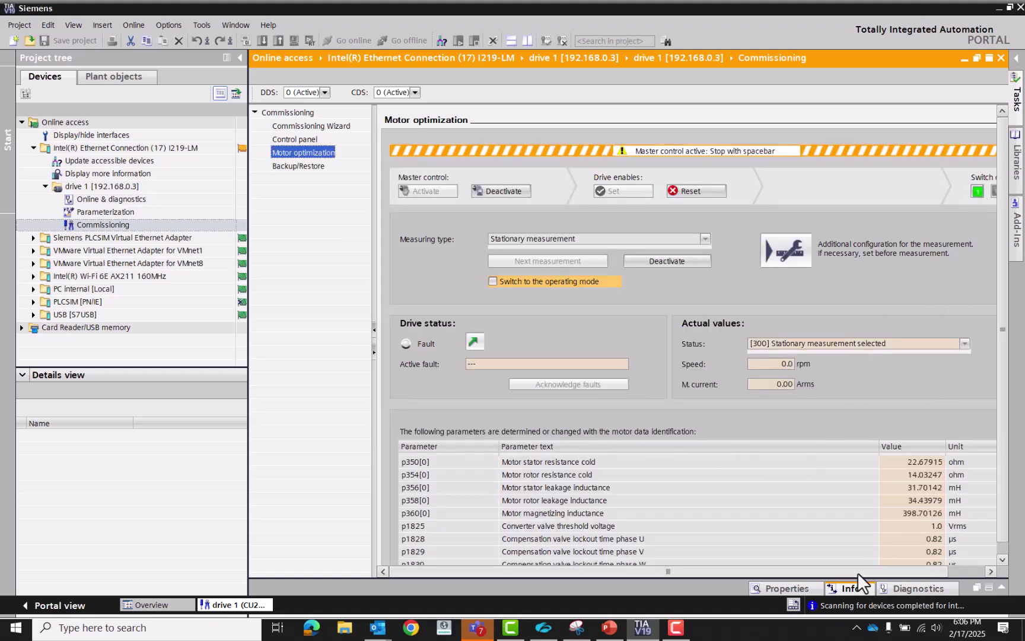
- Switch on the drive to run the stationary identification, then release master control
{"action": "left_click_drag", "start_coordinate": [857, 572], "coordinate": [910, 568]}
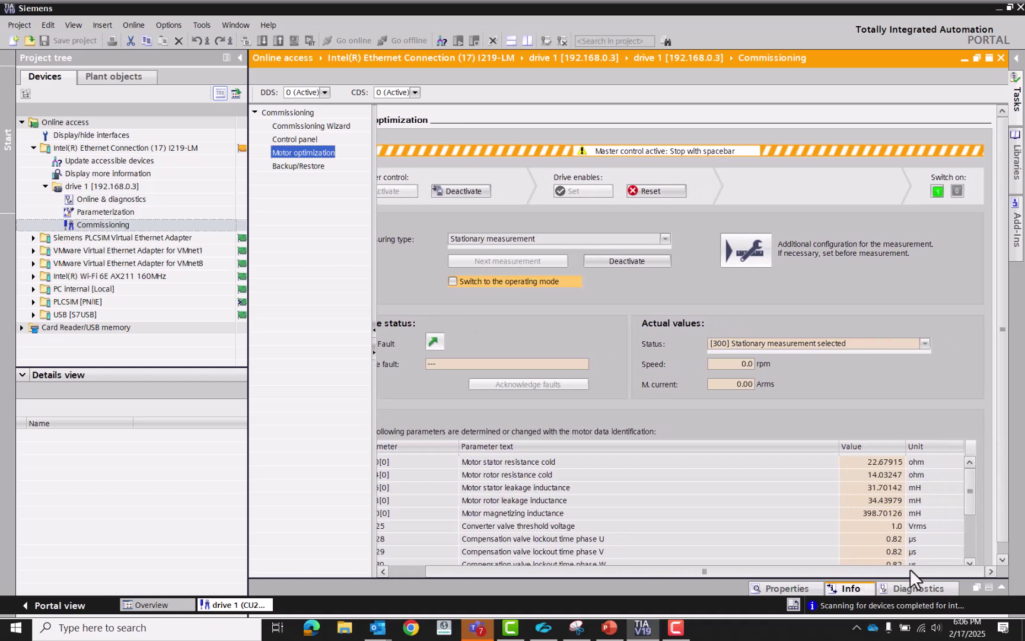
{"action": "left_click", "coordinate": [938, 192]}
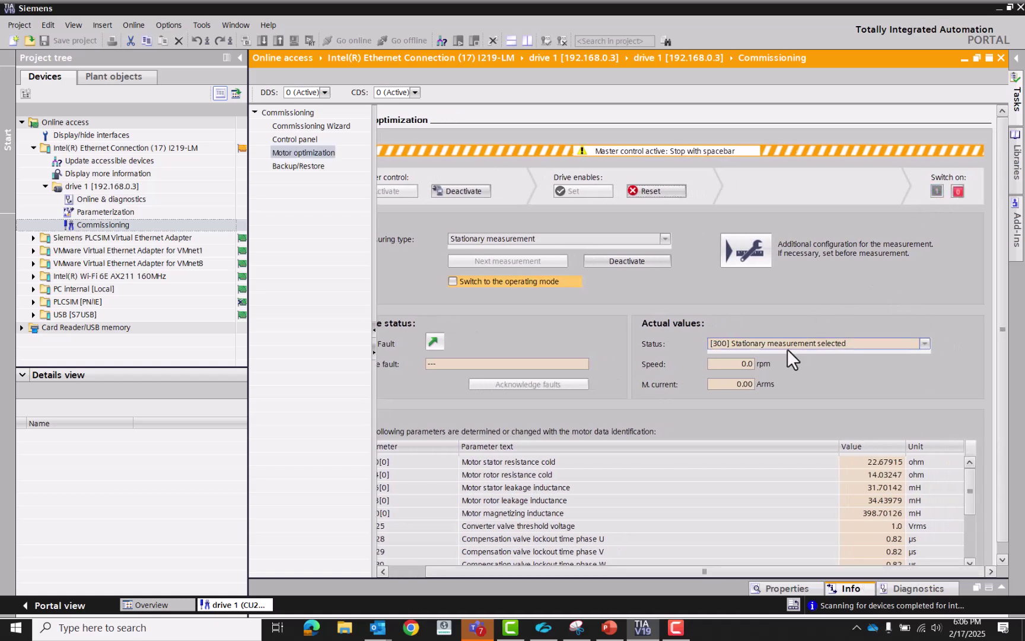
{"action": "scroll", "coordinate": [791, 426], "scroll_direction": "down", "scroll_amount": 1}
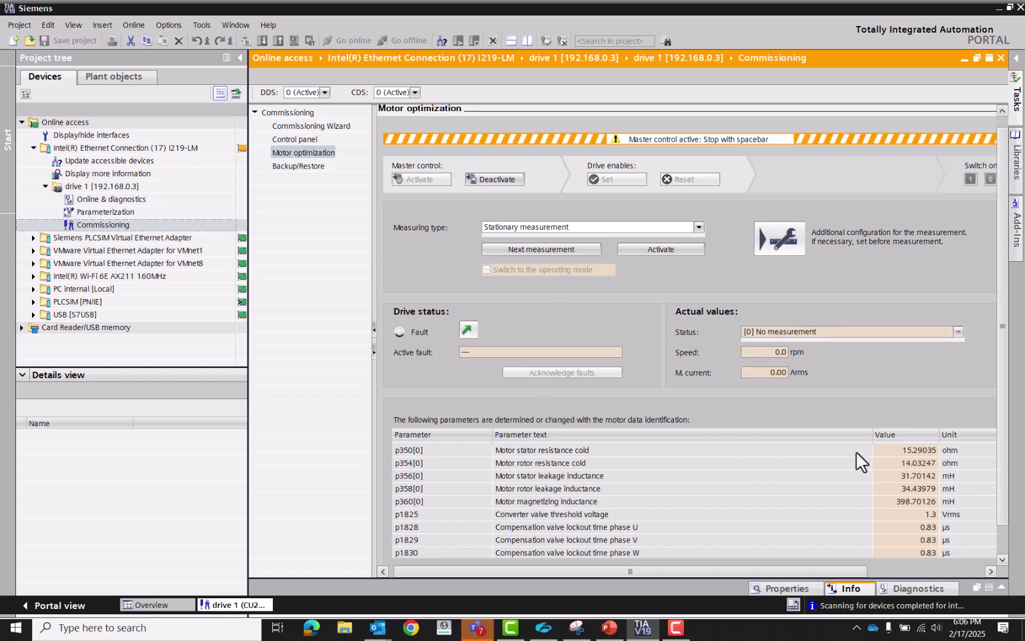
{"action": "left_click", "coordinate": [499, 179]}
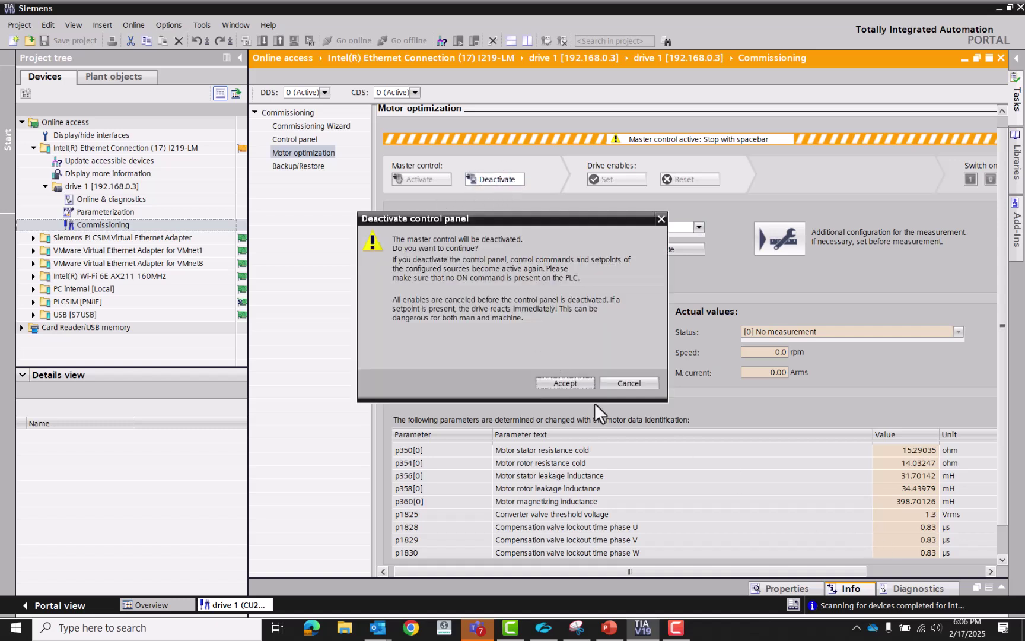
{"action": "left_click", "coordinate": [589, 380]}
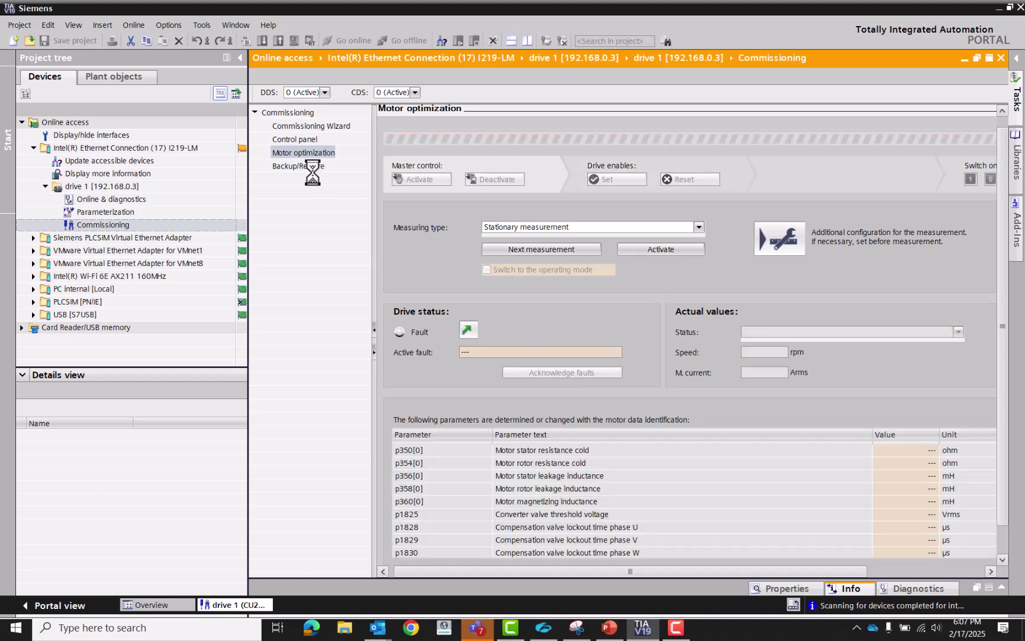
- Save drive 1's parameters from RAM to EEPROM on the Backup/Restore page
{"action": "left_click", "coordinate": [303, 153]}
{"action": "left_click", "coordinate": [311, 165]}
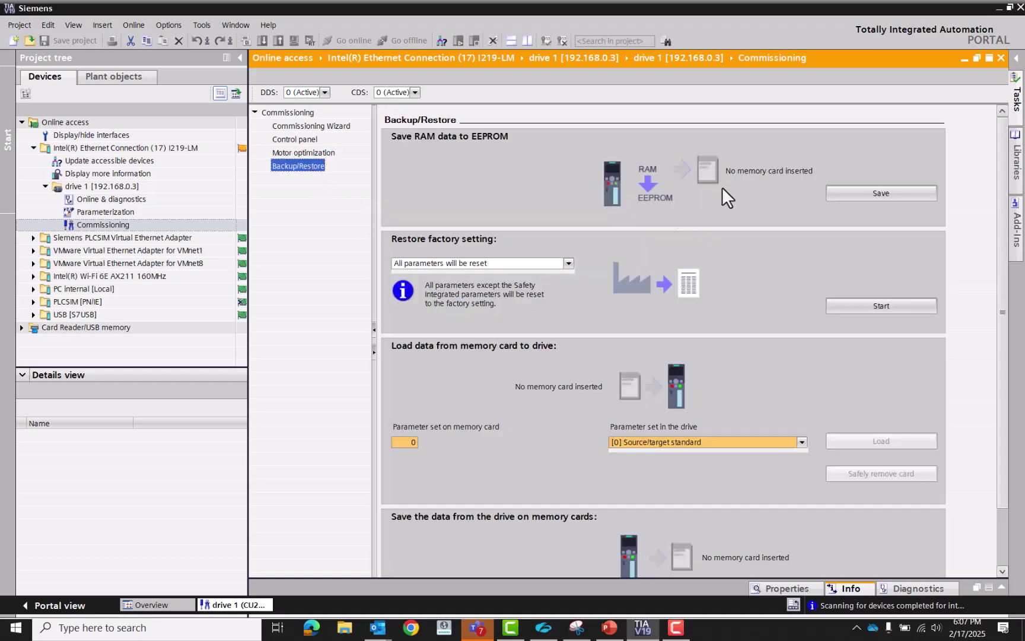
{"action": "left_click", "coordinate": [864, 190]}
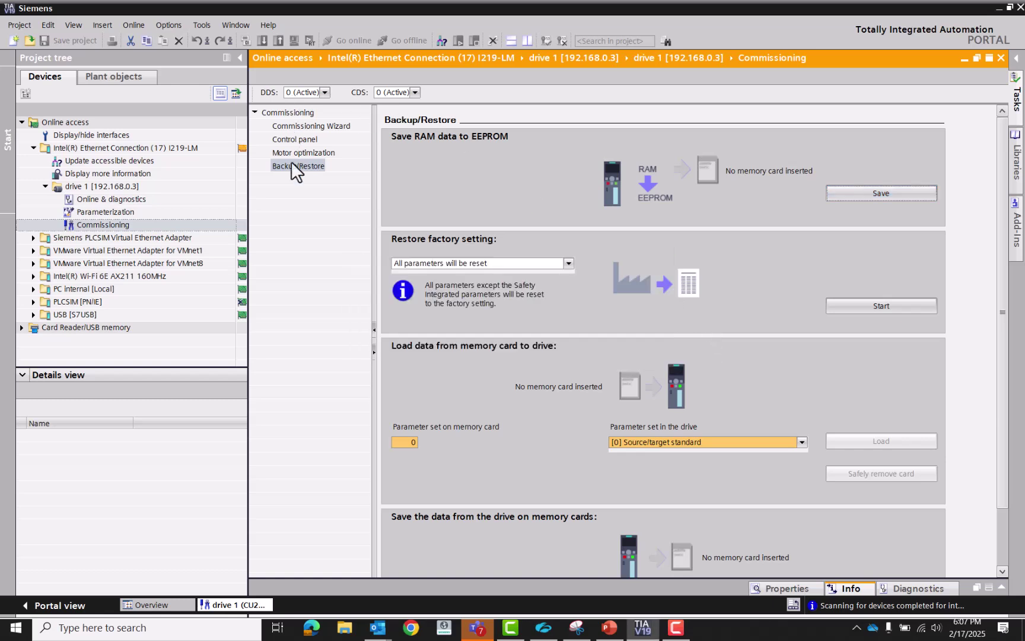
- Take master control of Drive 1 and run the motor forward at 250 rpm
{"action": "left_click", "coordinate": [288, 139]}
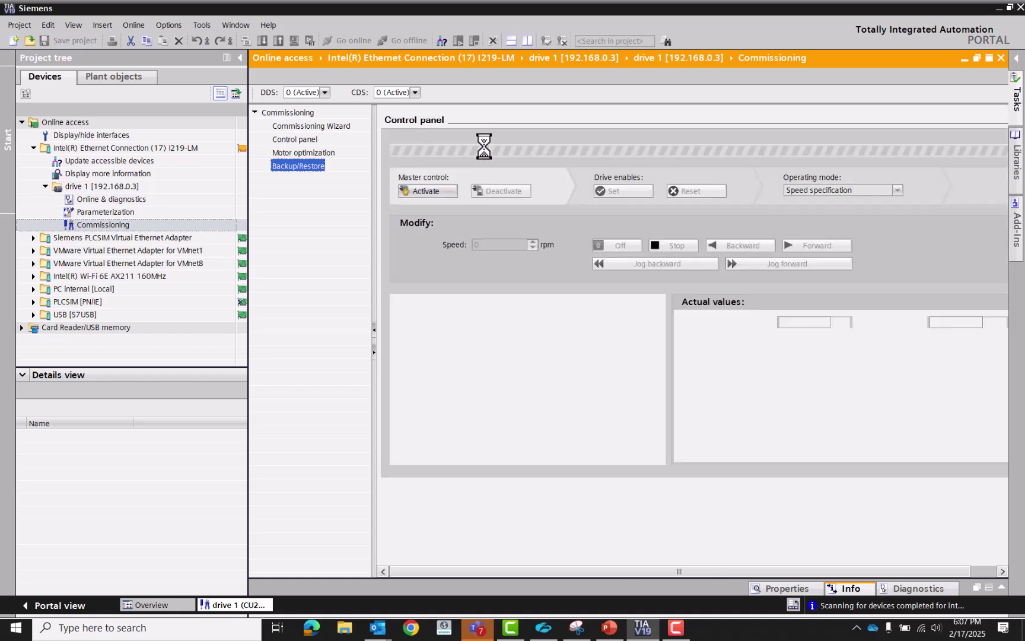
{"action": "left_click", "coordinate": [428, 191]}
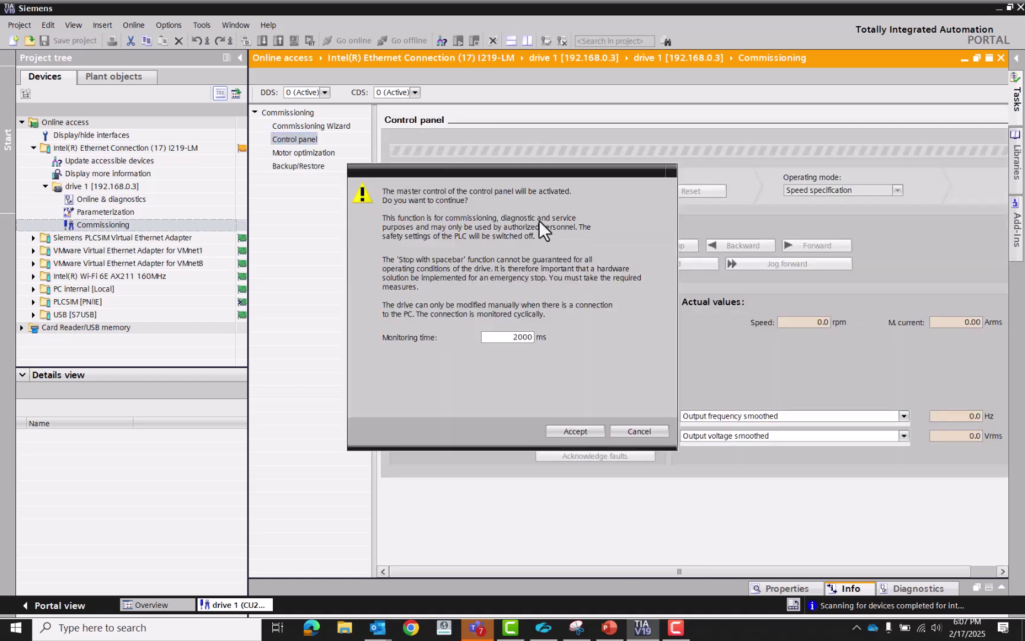
{"action": "left_click", "coordinate": [574, 432]}
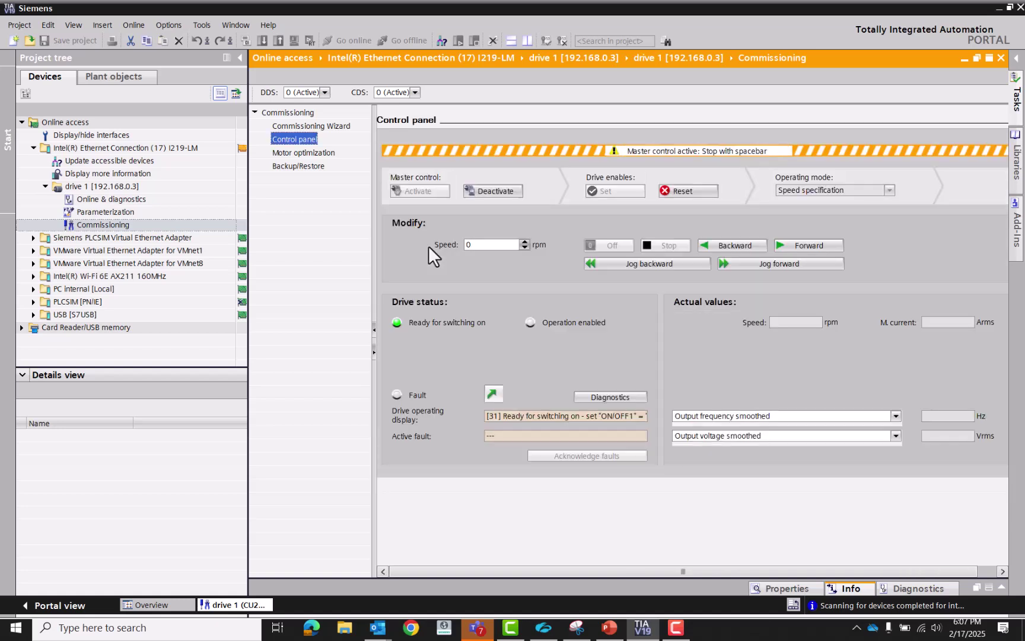
{"action": "left_click", "coordinate": [466, 243]}
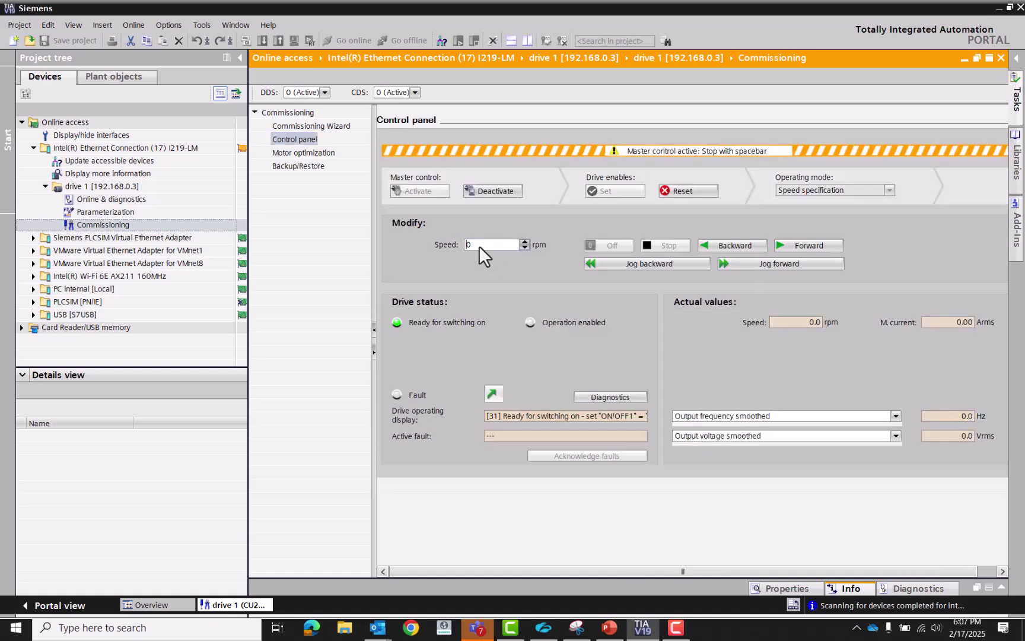
{"action": "type", "text": "25"}
{"action": "left_click", "coordinate": [799, 243]}
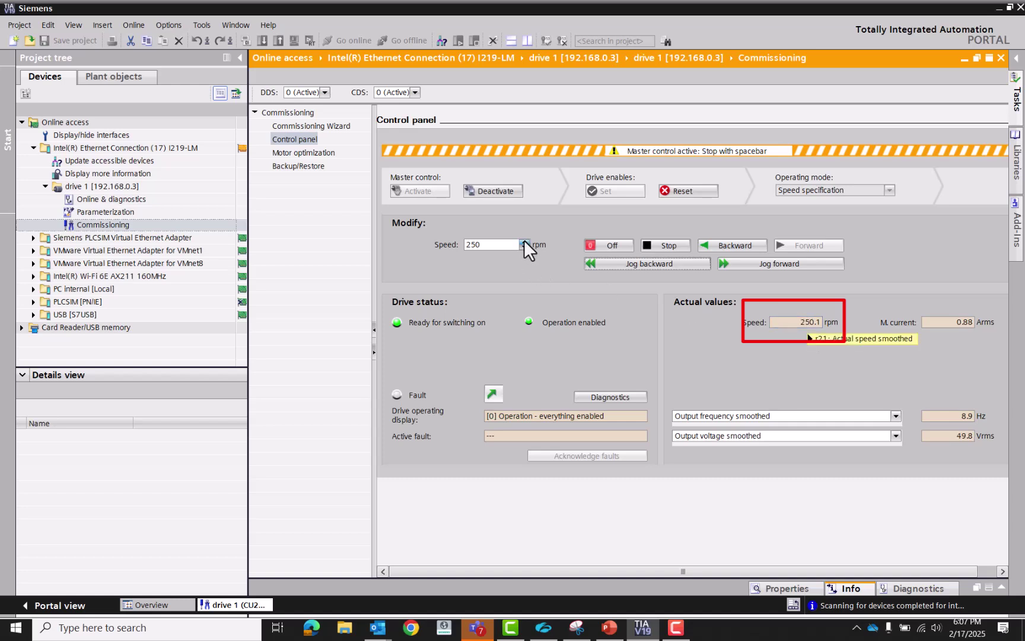
- Raise the speed setpoint through 500 and 1350 to 2700 rpm
{"action": "double_click", "coordinate": [493, 244]}
{"action": "type", "text": "50"}
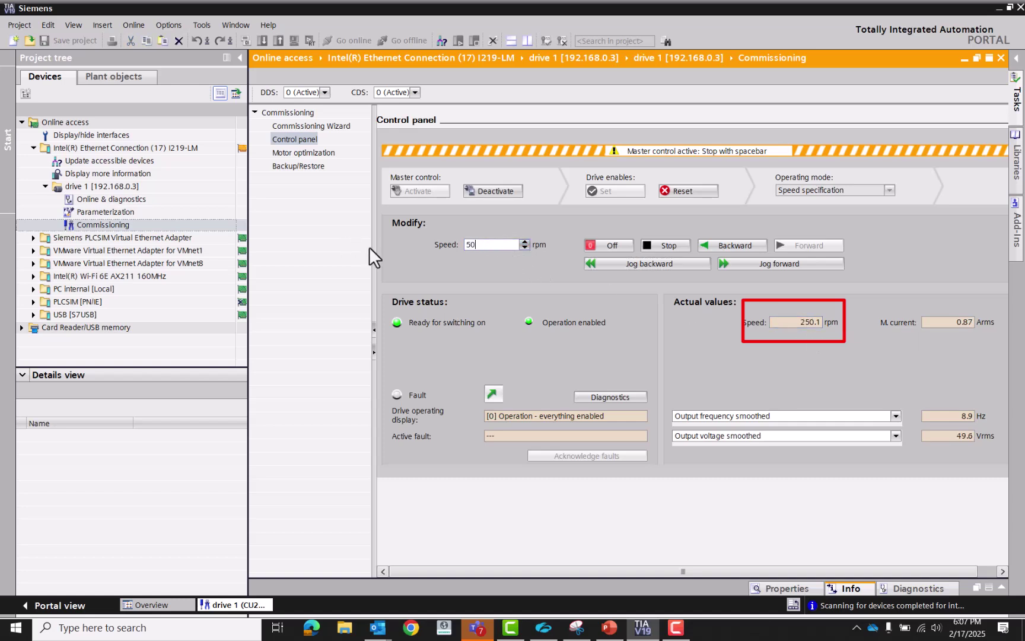
{"action": "type", "text": "0"}
{"action": "left_click_drag", "start_coordinate": [491, 245], "coordinate": [381, 237]}
{"action": "type", "text": "1350"}
{"action": "key", "text": "Return"}
{"action": "left_click_drag", "start_coordinate": [482, 245], "coordinate": [412, 242]}
{"action": "type", "text": "2700"}
{"action": "key", "text": "Tab"}
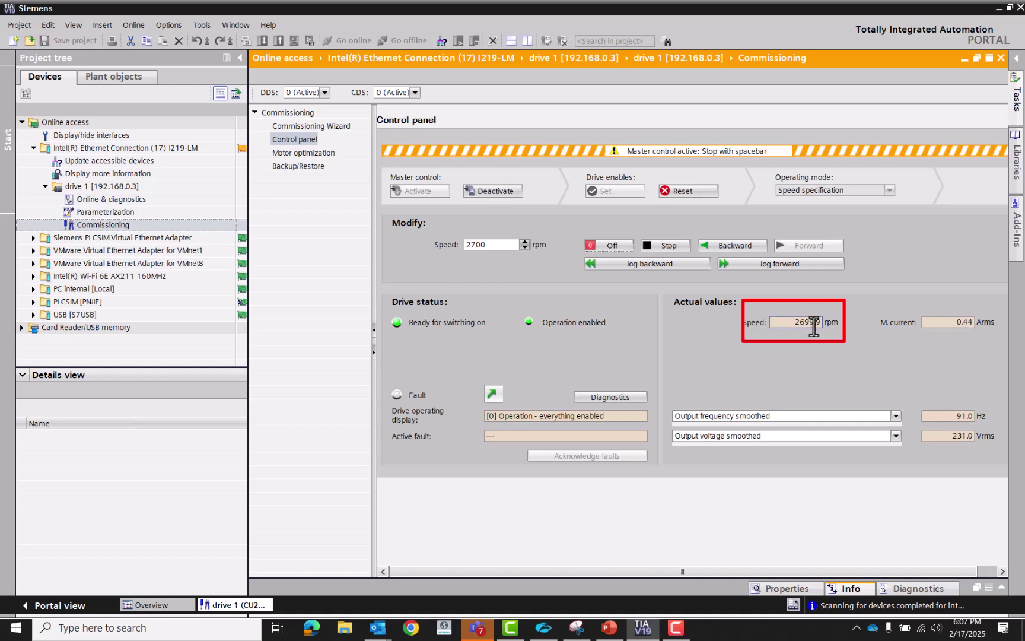
- Lower the speed setpoint from 2700 to 1350 and then 500 rpm
{"action": "left_click", "coordinate": [489, 244]}
{"action": "key", "text": "ctrl+a"}
{"action": "type", "text": "1350"}
{"action": "key", "text": "Return"}
{"action": "left_click_drag", "start_coordinate": [485, 245], "coordinate": [422, 237]}
{"action": "type", "text": "500"}
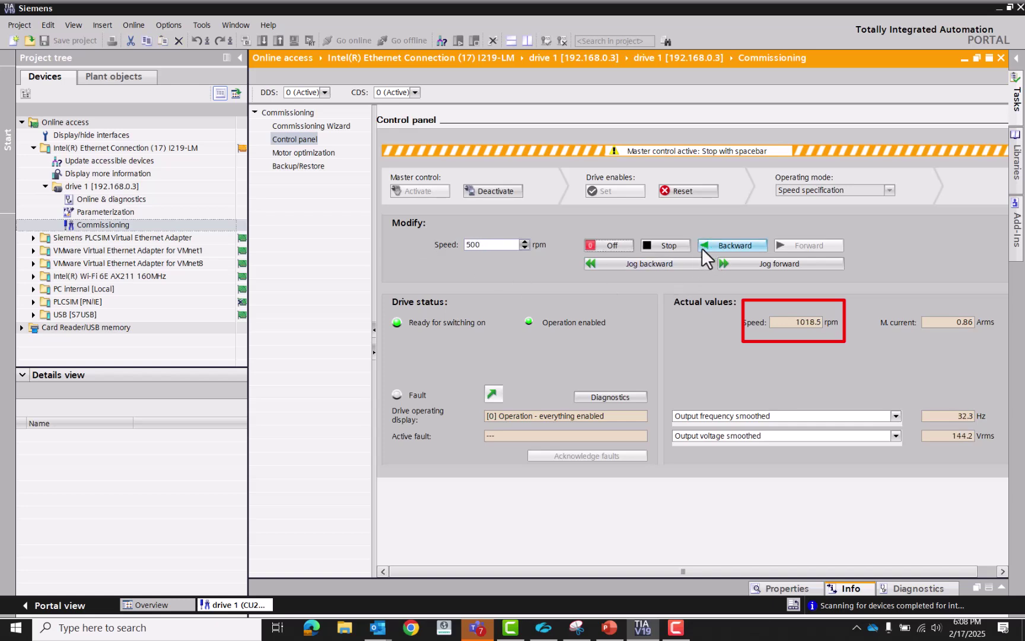
- Stop the motor, switch the drive off and release master control
{"action": "left_click", "coordinate": [669, 248]}
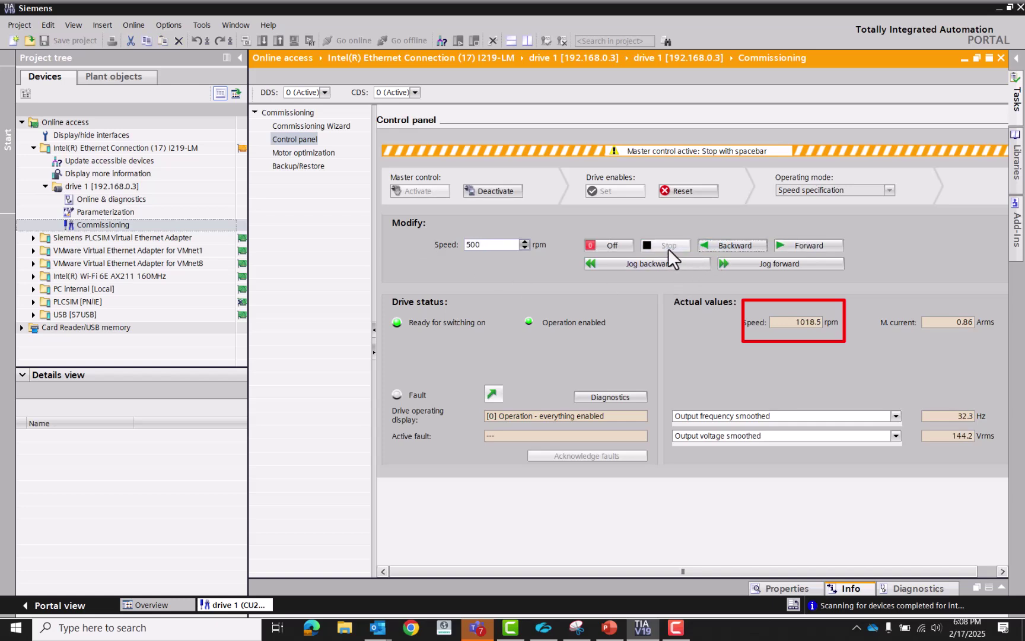
{"action": "left_click", "coordinate": [612, 245]}
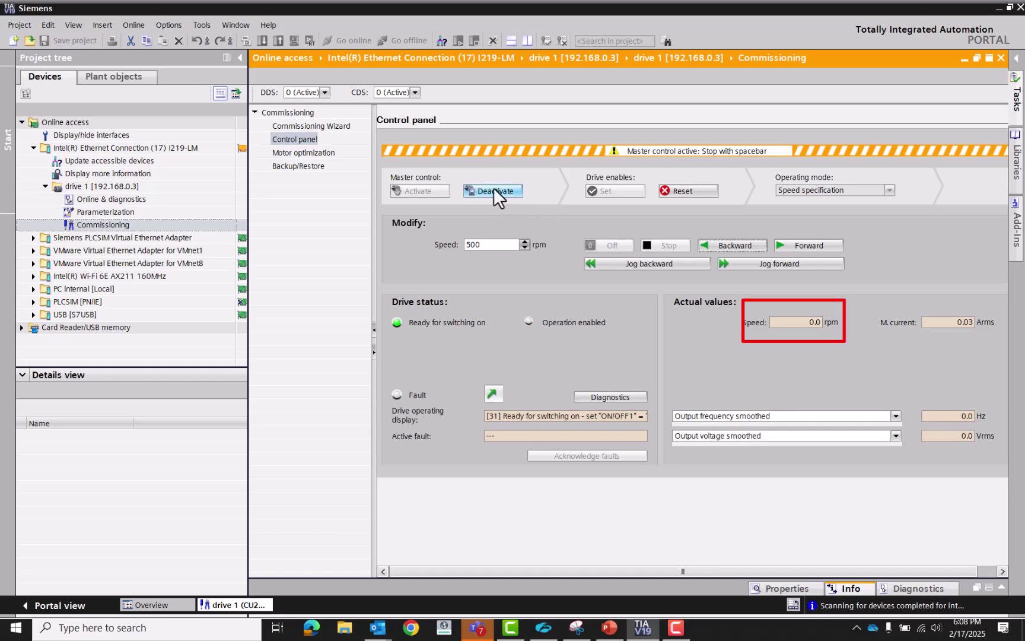
{"action": "left_click", "coordinate": [508, 192]}
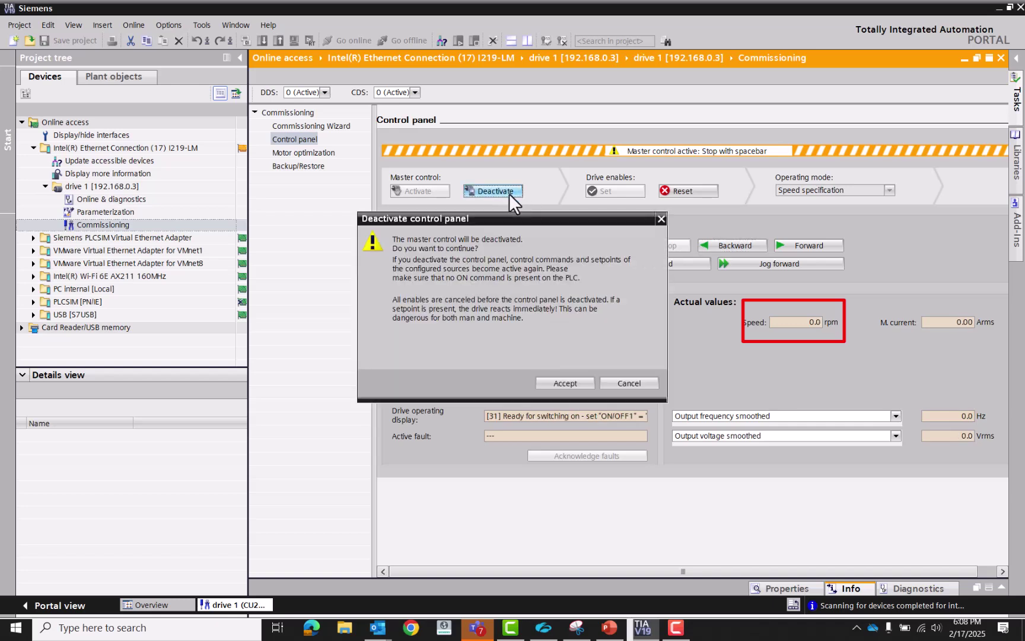
{"action": "left_click", "coordinate": [565, 383]}
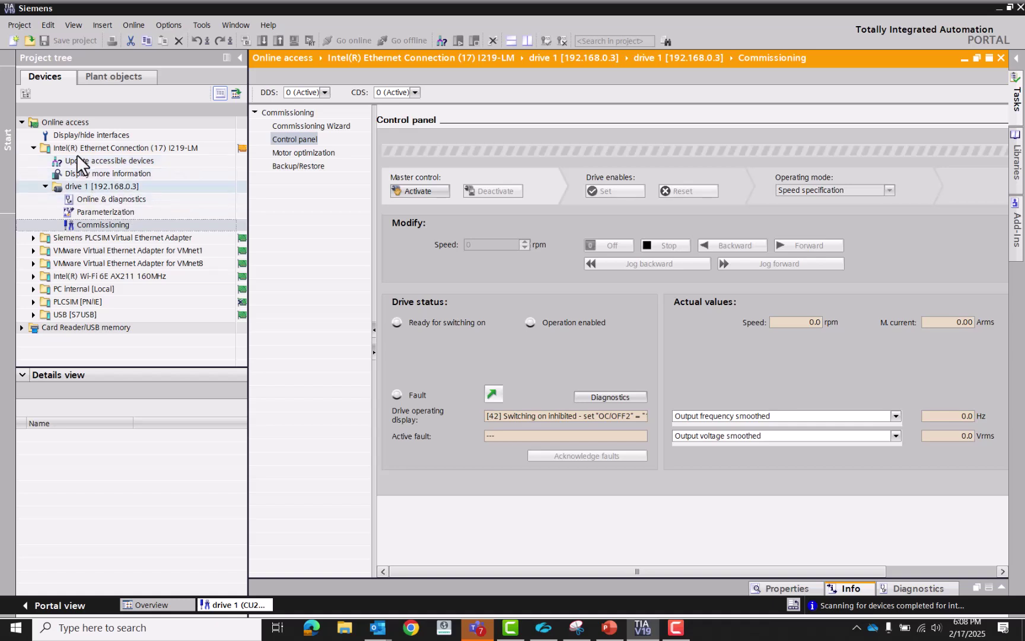
- Create a new project named 'G120 S71212C'
{"action": "left_click", "coordinate": [13, 41]}
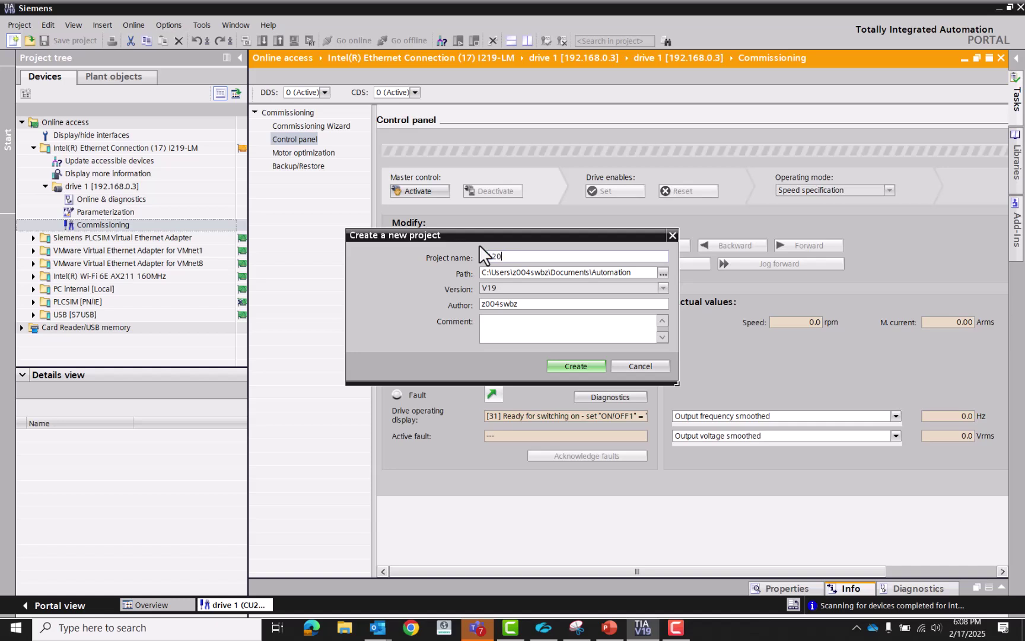
{"action": "type", "text": "G120 S71212C"}
{"action": "left_click", "coordinate": [595, 364]}
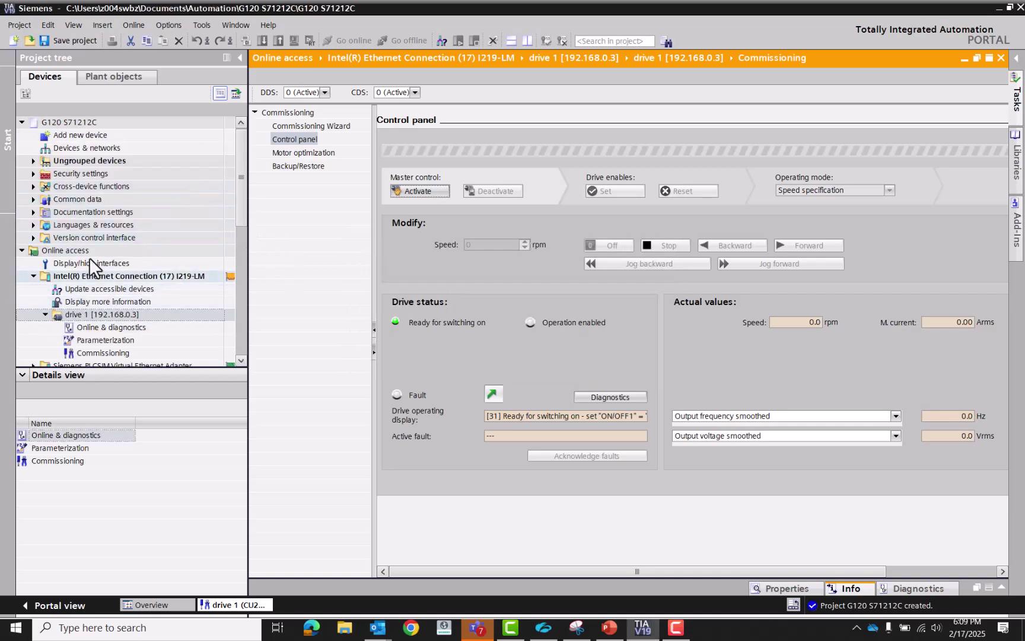
- Add a CPU 1212C AC/DC/Rly, article 6ES7 212-1BE40-0XB0, as a new device
{"action": "left_click", "coordinate": [79, 136]}
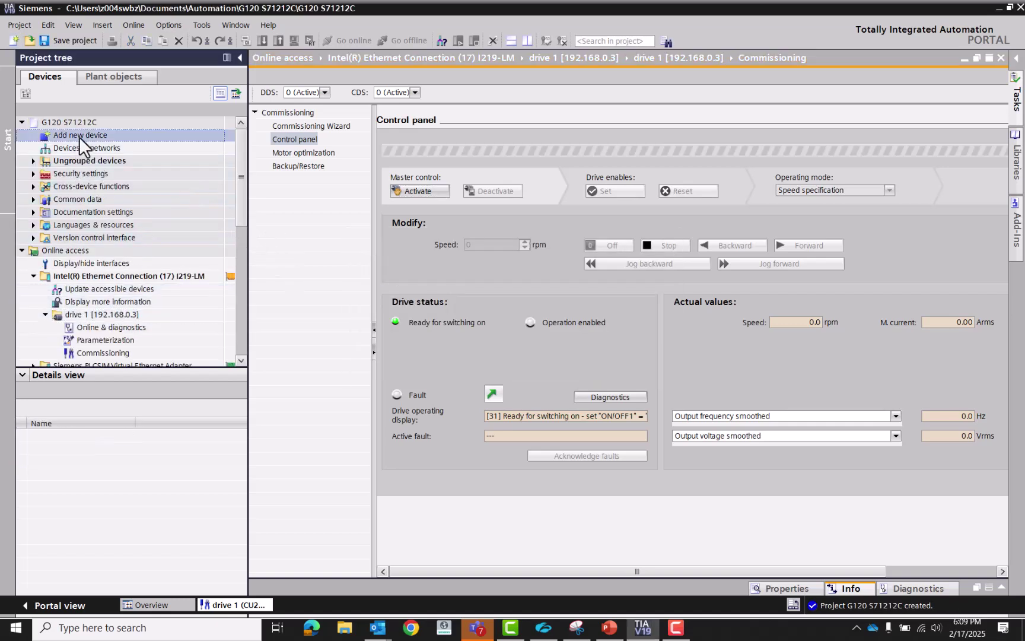
{"action": "double_click", "coordinate": [79, 136]}
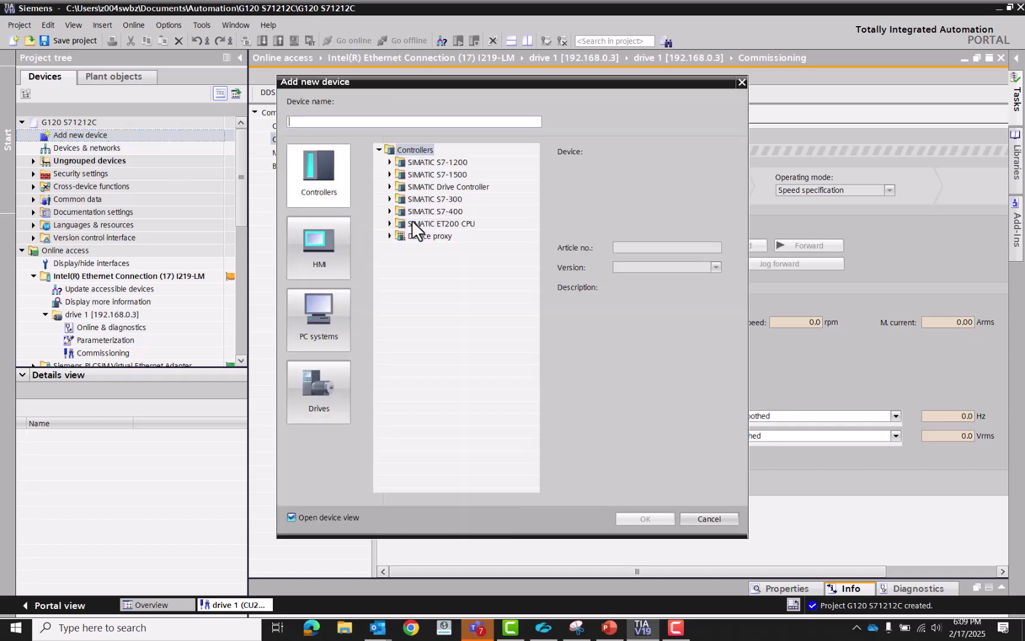
{"action": "left_click", "coordinate": [390, 162]}
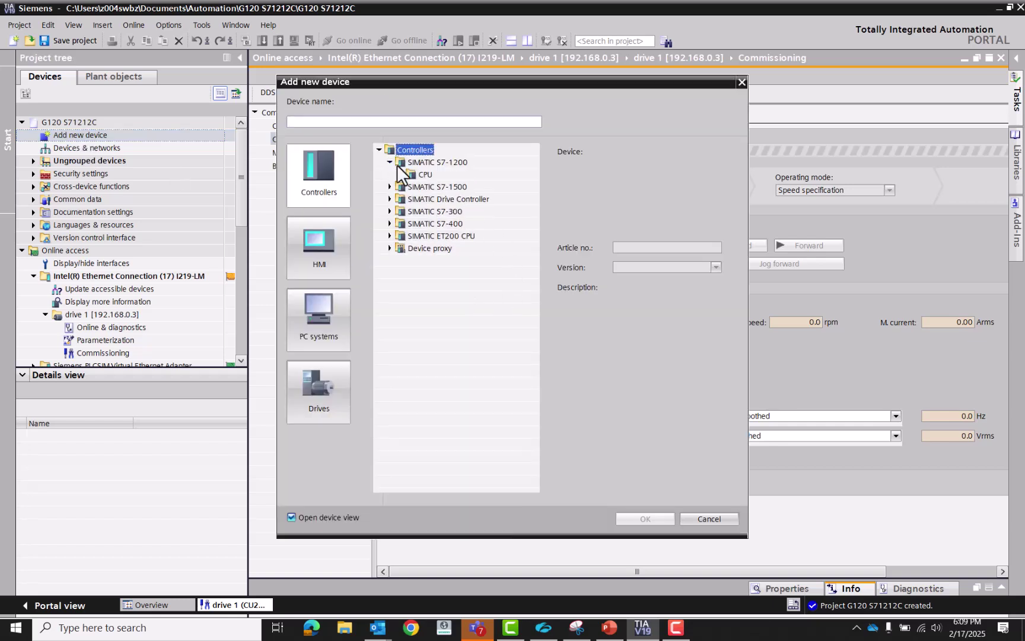
{"action": "left_click", "coordinate": [401, 175]}
{"action": "left_click", "coordinate": [426, 224]}
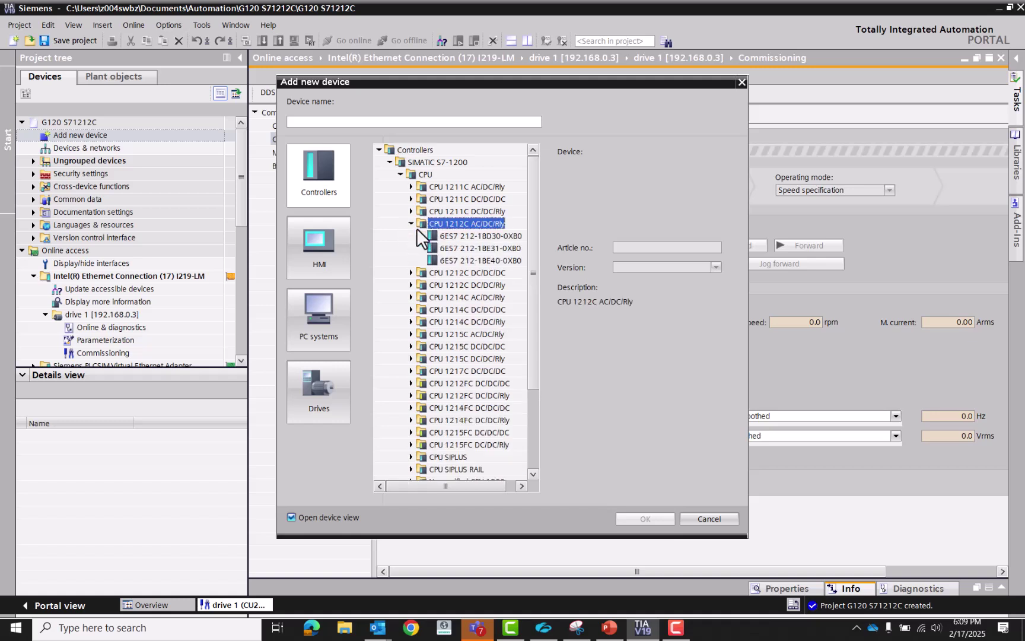
{"action": "left_click", "coordinate": [411, 224]}
{"action": "left_click", "coordinate": [469, 261]}
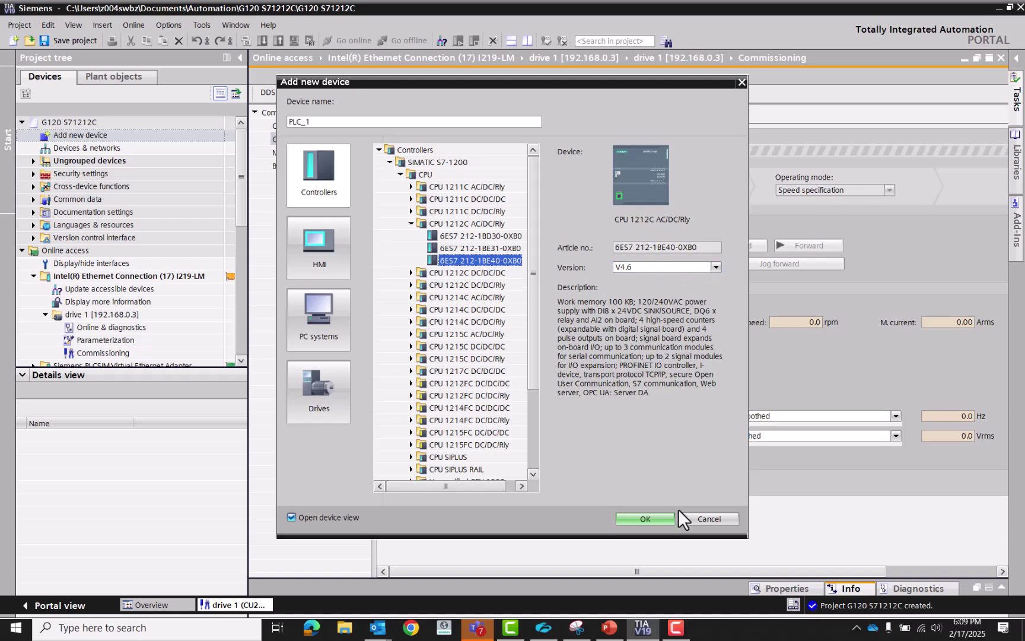
{"action": "left_click", "coordinate": [644, 519]}
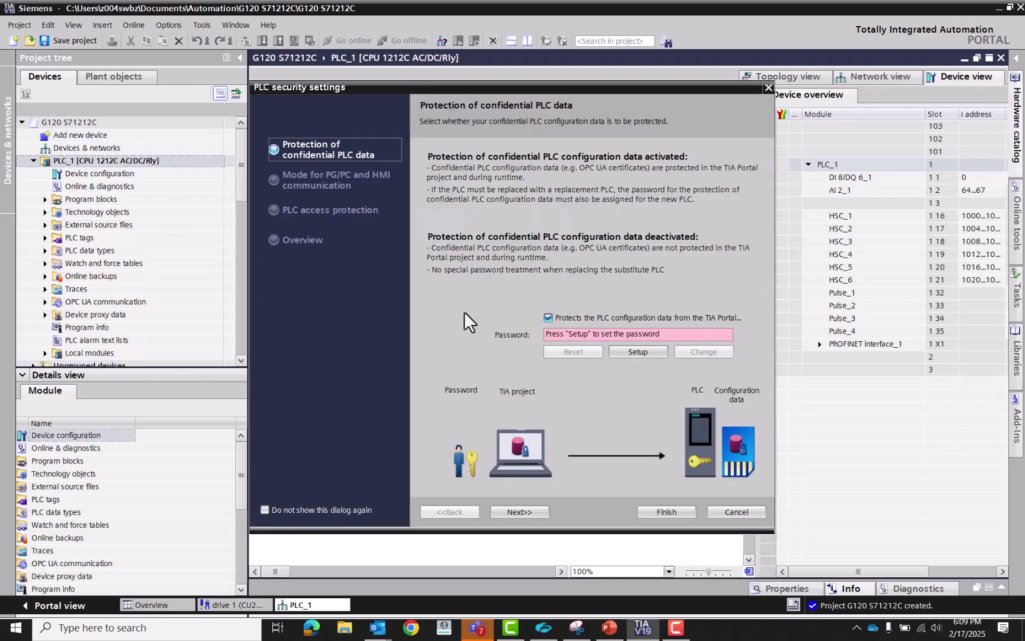
- Finish PLC security settings with no data protection, legacy communication allowed and full access
{"action": "left_click", "coordinate": [547, 319]}
{"action": "left_click", "coordinate": [517, 513]}
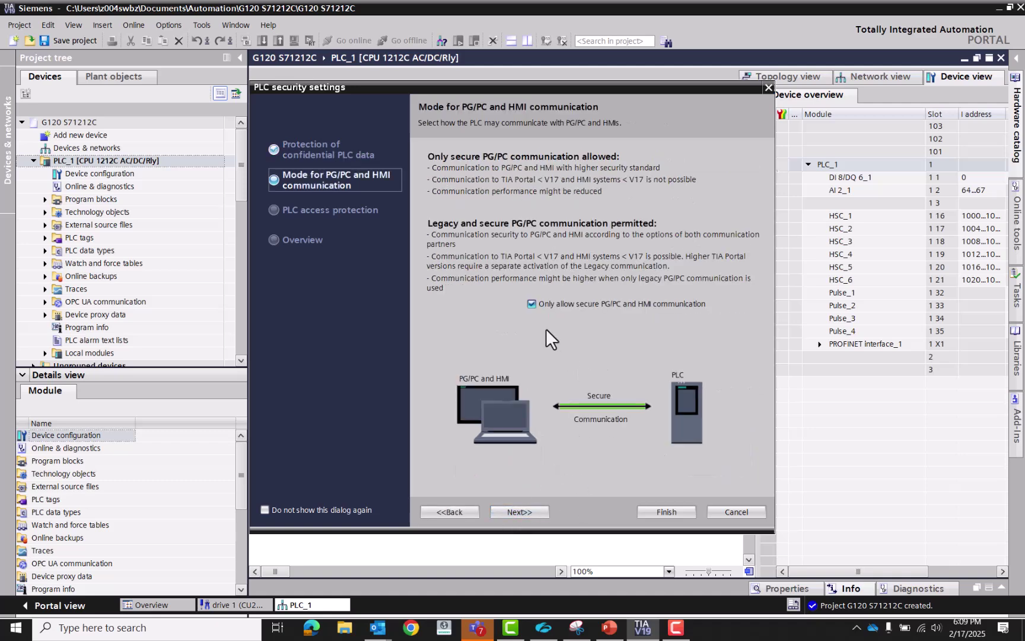
{"action": "left_click", "coordinate": [532, 305]}
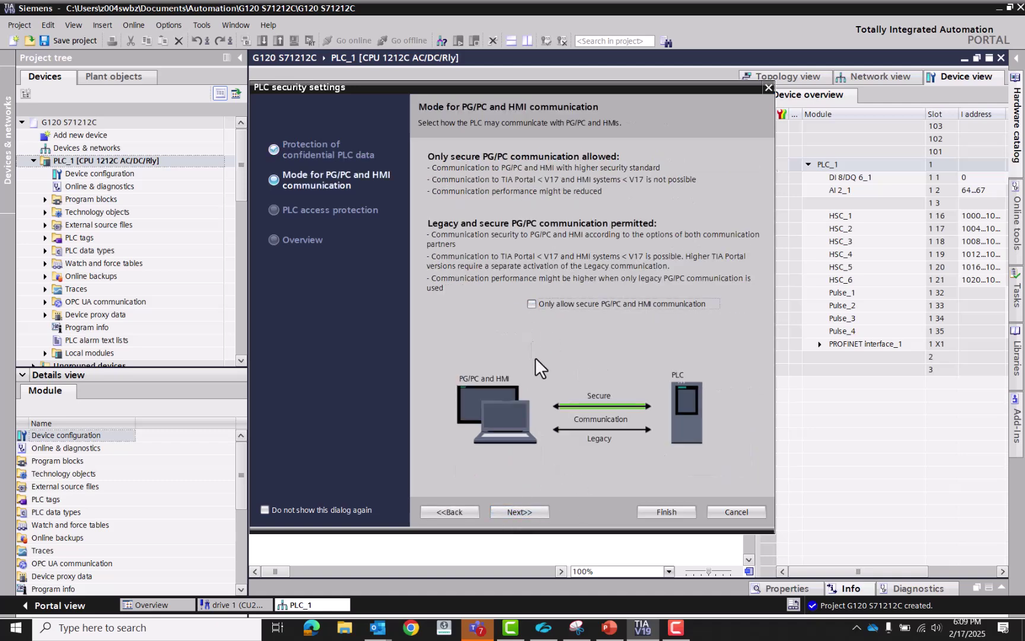
{"action": "left_click", "coordinate": [525, 513]}
{"action": "left_click", "coordinate": [741, 333]}
{"action": "left_click", "coordinate": [728, 347]}
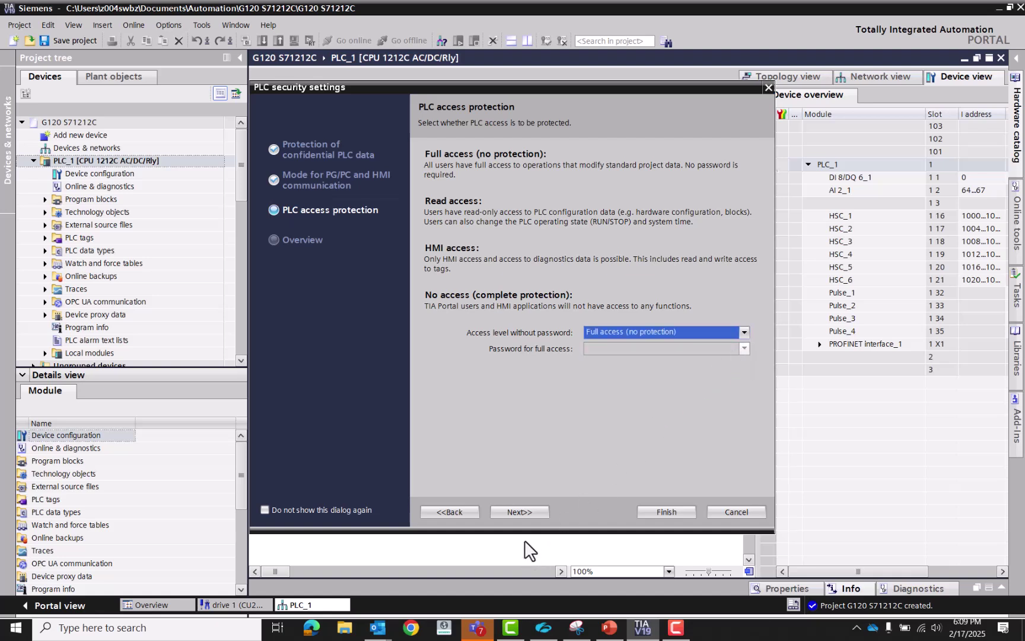
{"action": "left_click", "coordinate": [518, 510]}
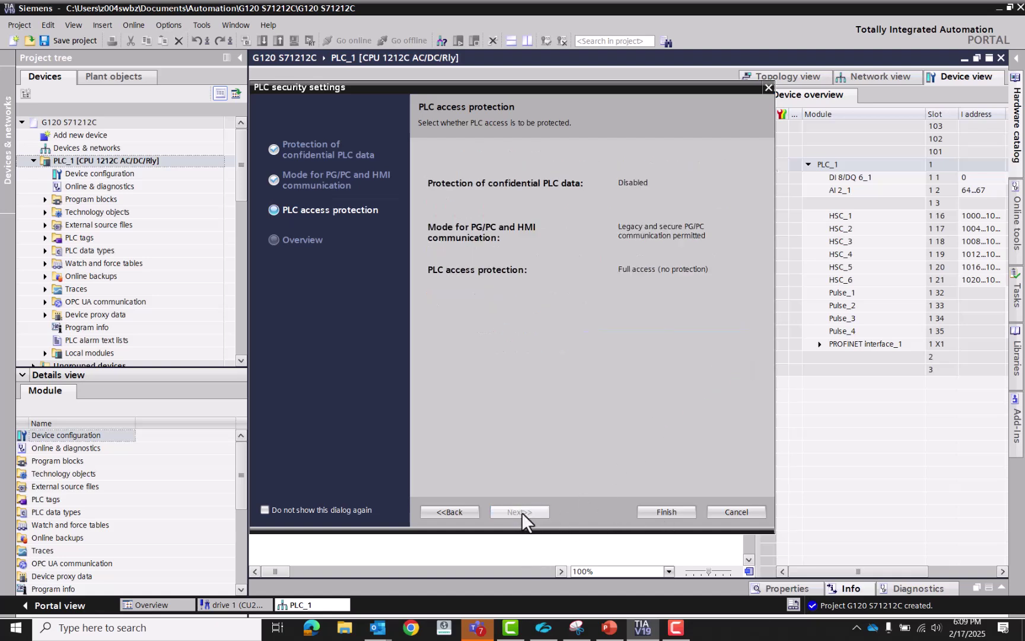
{"action": "left_click", "coordinate": [683, 517]}
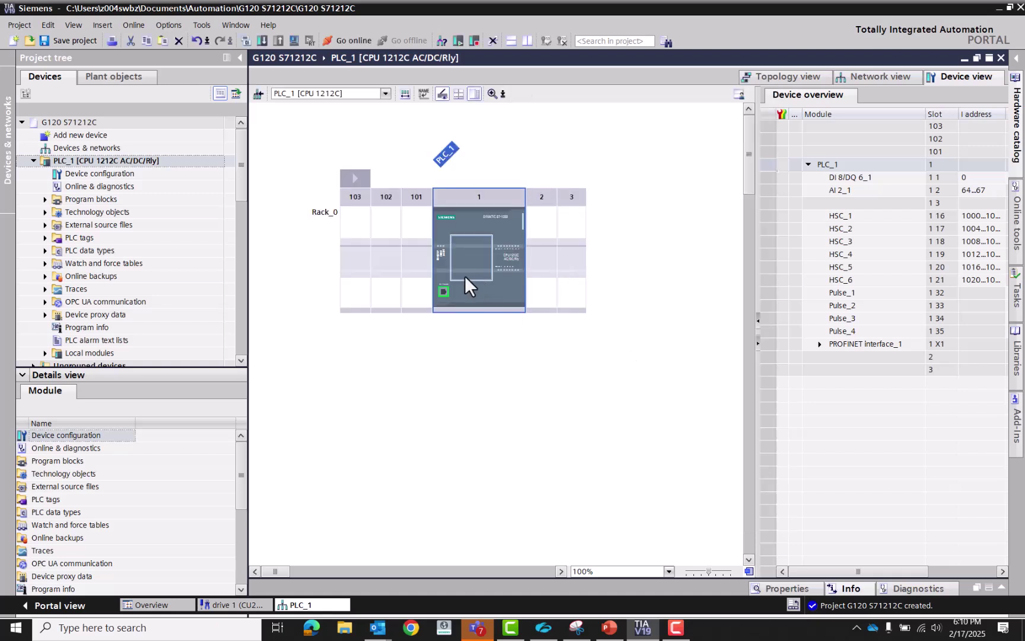
- Set the PROFINET interface IP to 192.168.0.10 with subnet mask 255.0.0.0
{"action": "left_click", "coordinate": [445, 290]}
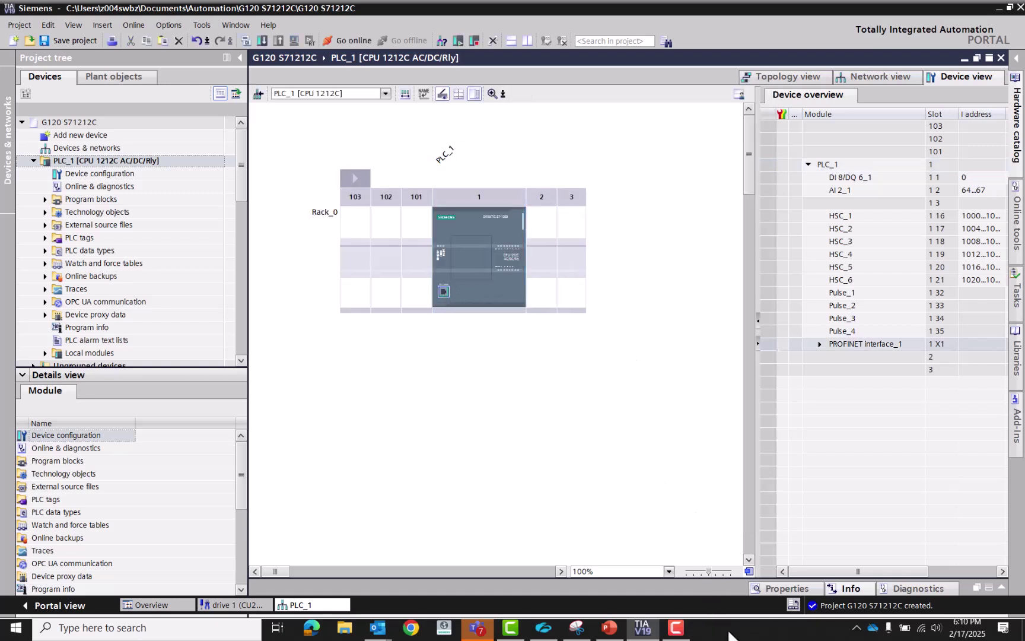
{"action": "left_click", "coordinate": [1003, 588]}
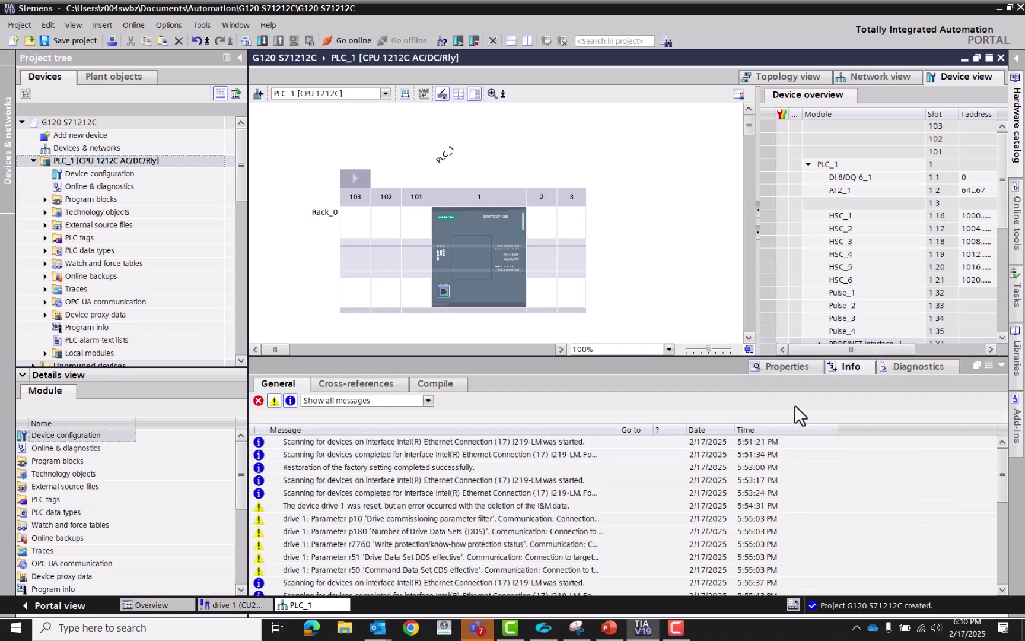
{"action": "left_click", "coordinate": [823, 363]}
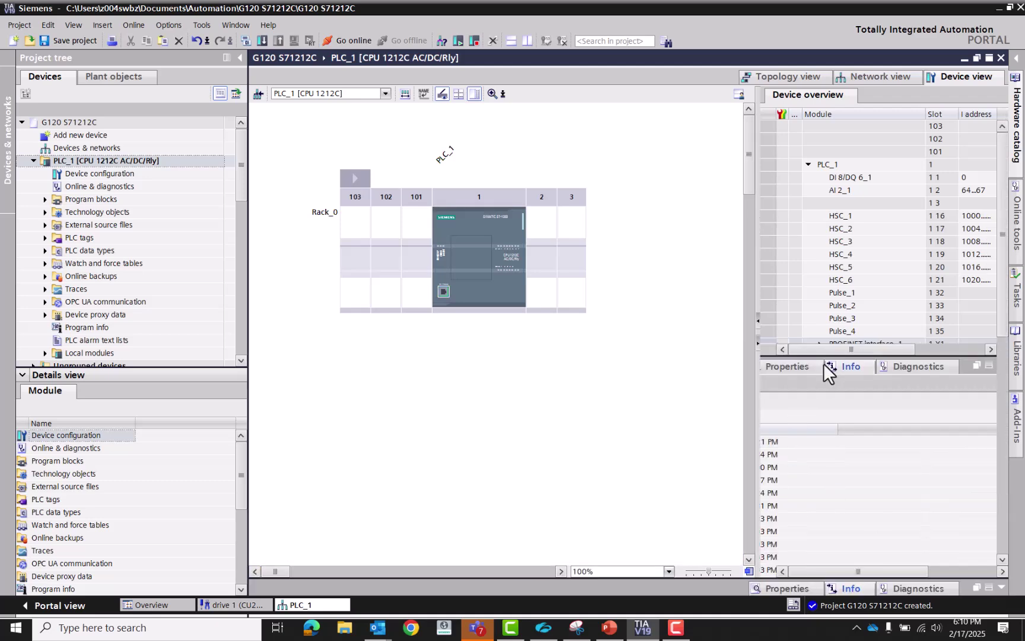
{"action": "left_click", "coordinate": [1001, 589]}
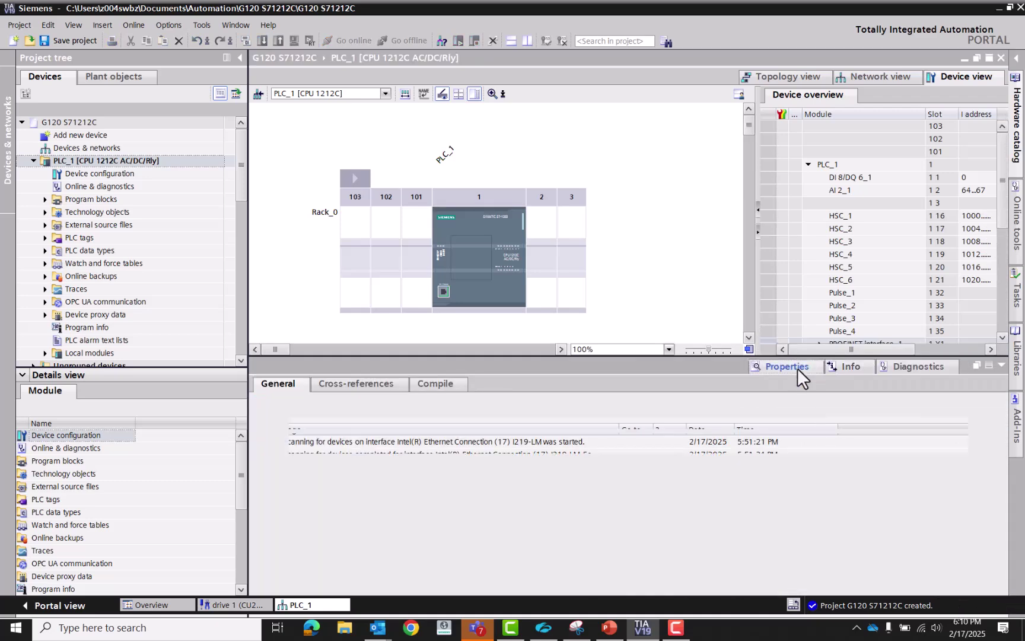
{"action": "left_click", "coordinate": [795, 365]}
{"action": "left_click", "coordinate": [443, 291]}
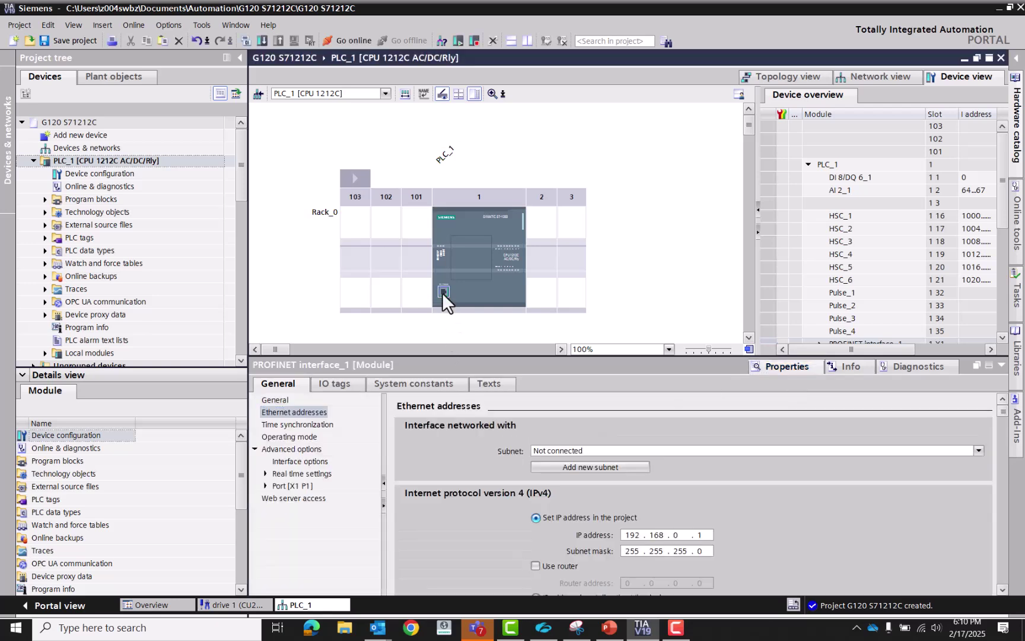
{"action": "double_click", "coordinate": [699, 535]}
{"action": "type", "text": "1"}
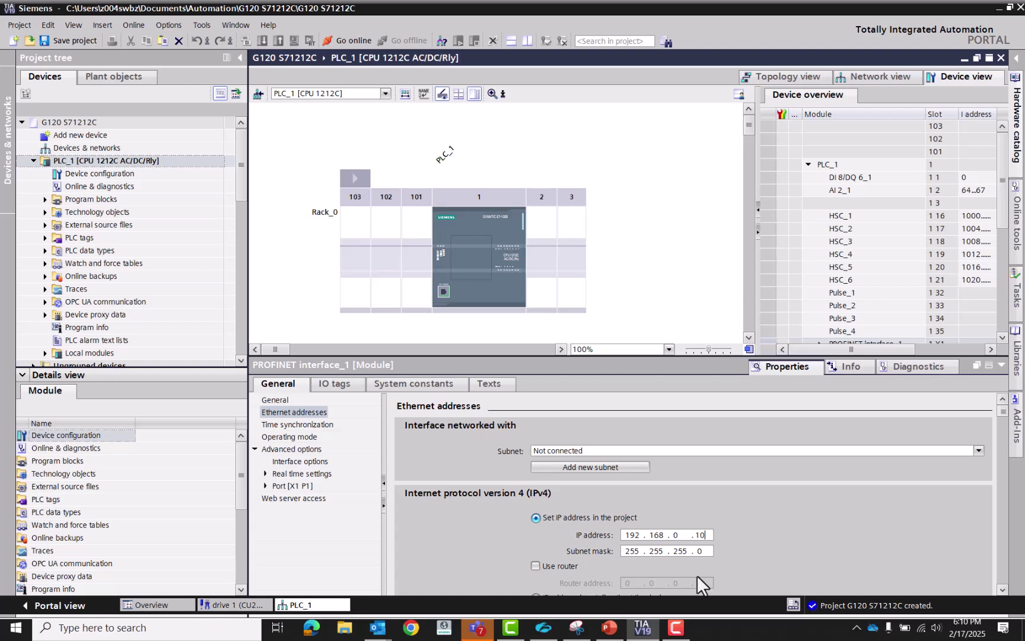
{"action": "double_click", "coordinate": [652, 551]}
{"action": "type", "text": "0.0"}
- Enable the system memory byte (MB1) and clock memory byte (MB0) for the CPU
{"action": "left_click", "coordinate": [456, 293]}
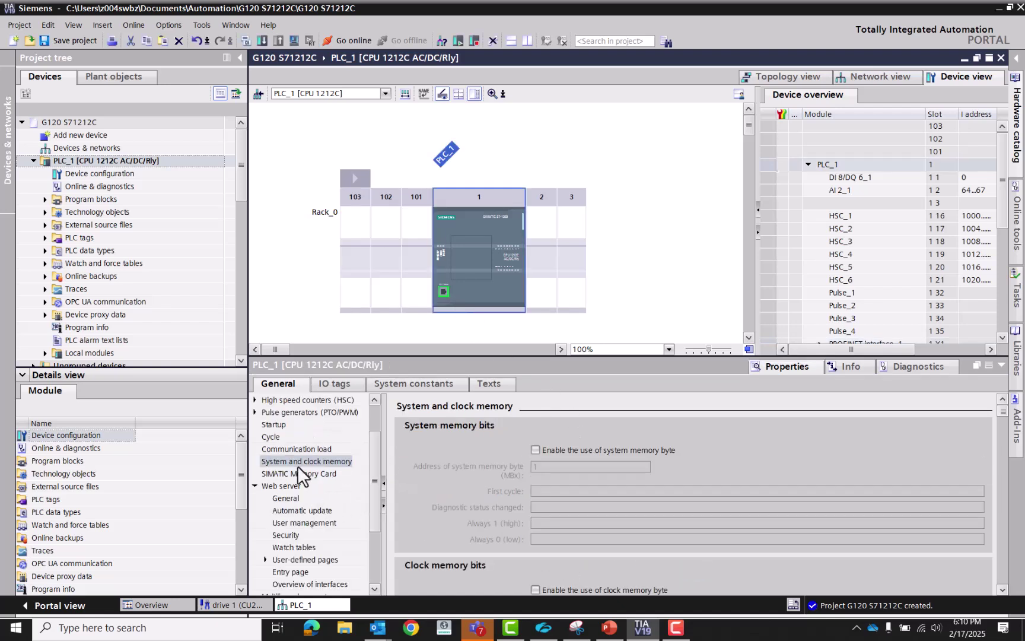
{"action": "left_click", "coordinate": [302, 462]}
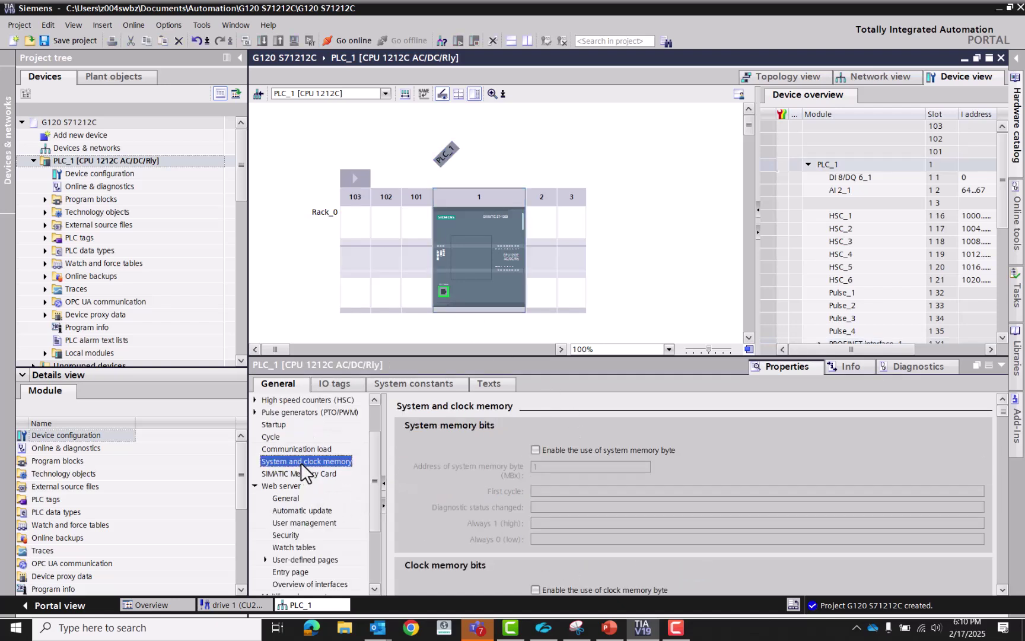
{"action": "left_click", "coordinate": [534, 449]}
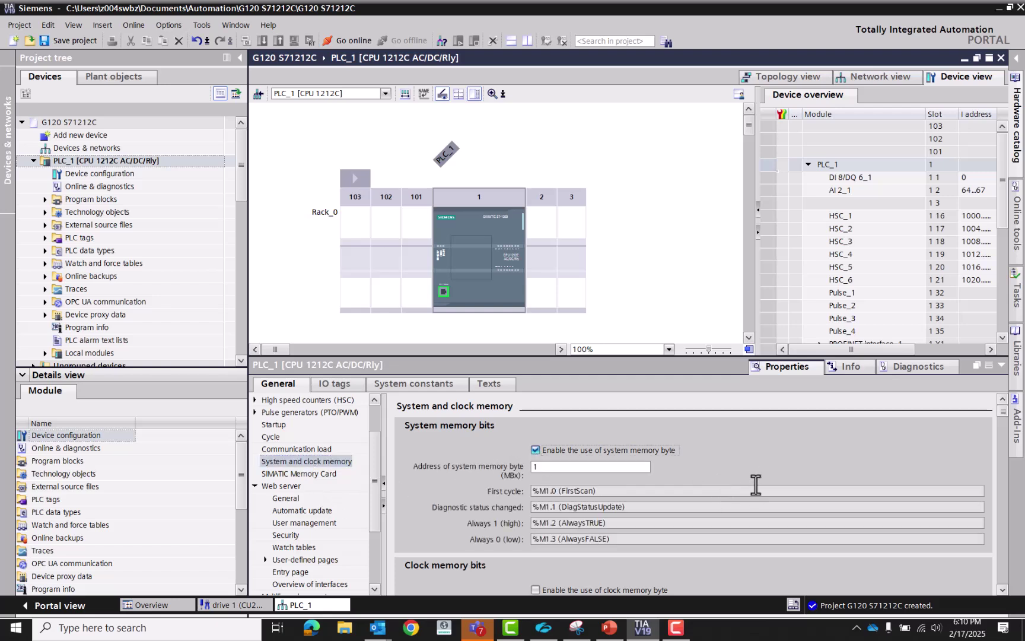
{"action": "scroll", "coordinate": [704, 448], "scroll_direction": "down", "scroll_amount": 3}
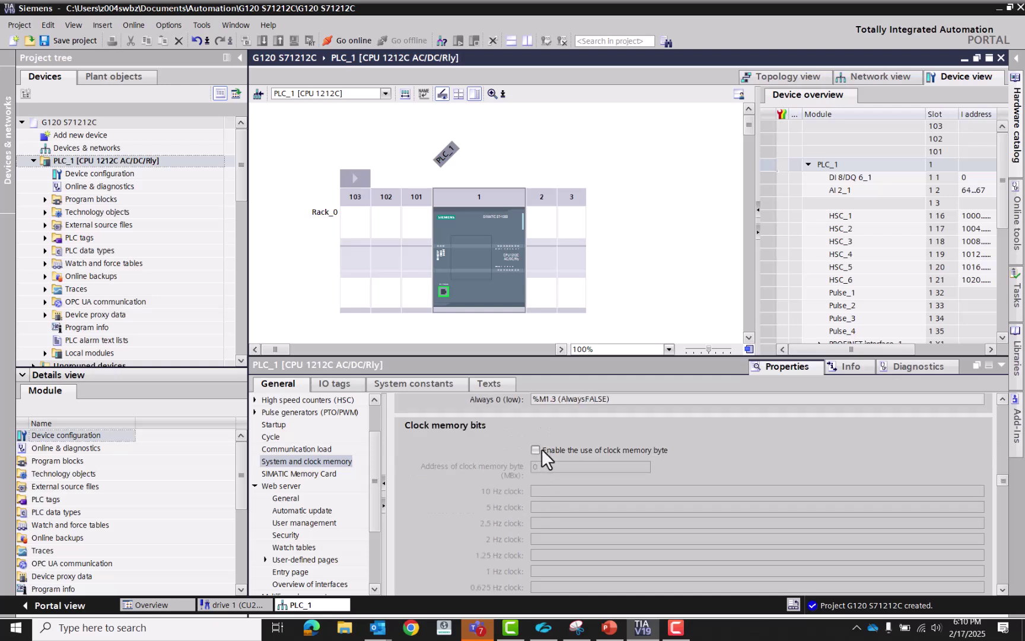
{"action": "left_click", "coordinate": [538, 449]}
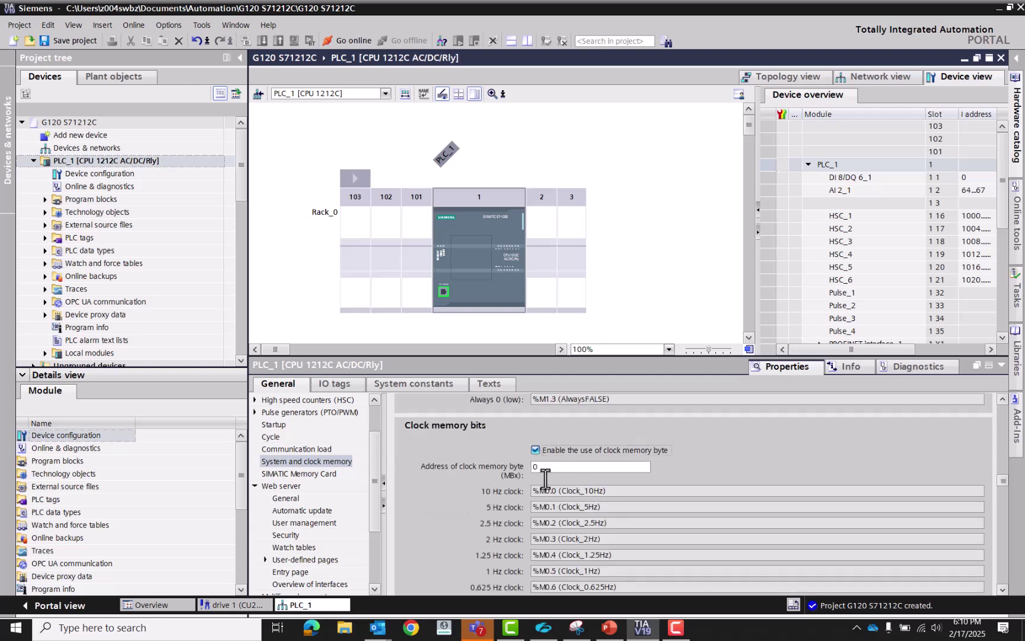
{"action": "scroll", "coordinate": [583, 474], "scroll_direction": "up", "scroll_amount": 1}
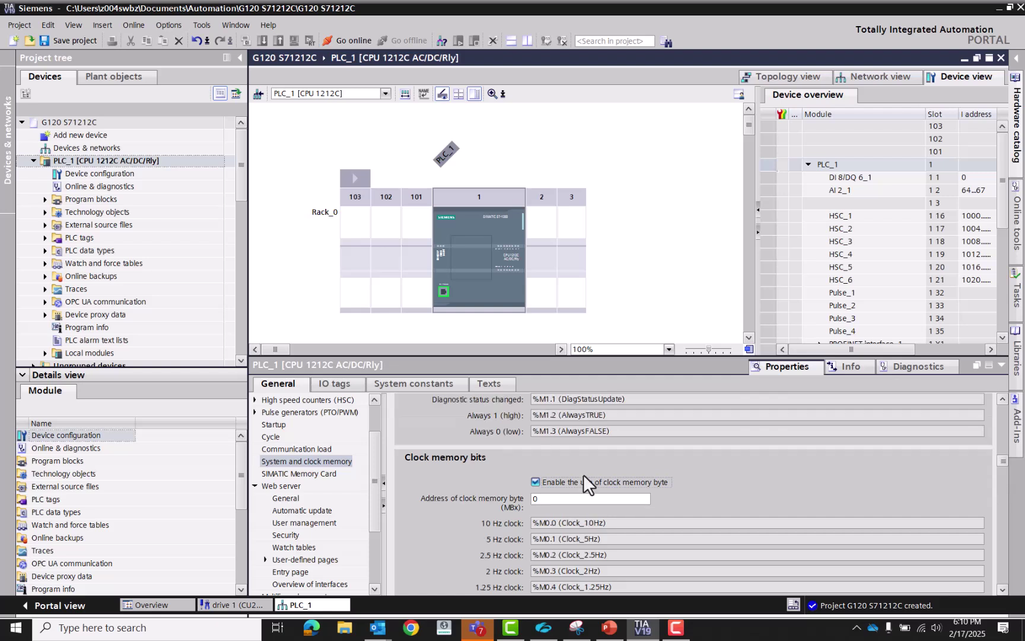
{"action": "scroll", "coordinate": [558, 511], "scroll_direction": "up", "scroll_amount": 1}
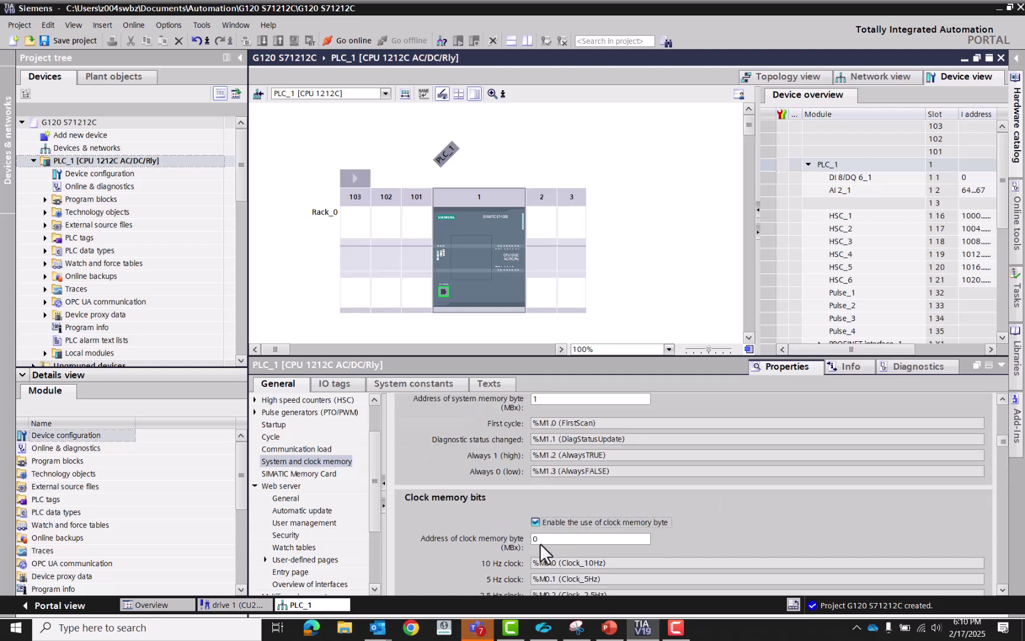
{"action": "scroll", "coordinate": [525, 397], "scroll_direction": "up", "scroll_amount": 1}
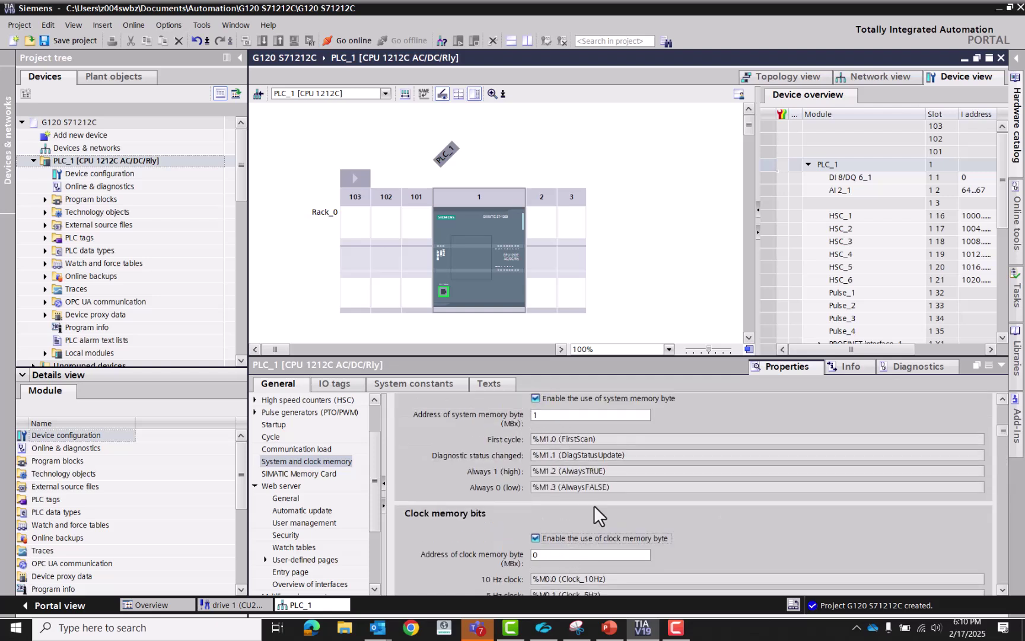
{"action": "scroll", "coordinate": [606, 503], "scroll_direction": "down", "scroll_amount": 1}
- Select PLC_1 and switch to the network view
{"action": "left_click", "coordinate": [489, 271]}
{"action": "left_click", "coordinate": [51, 160]}
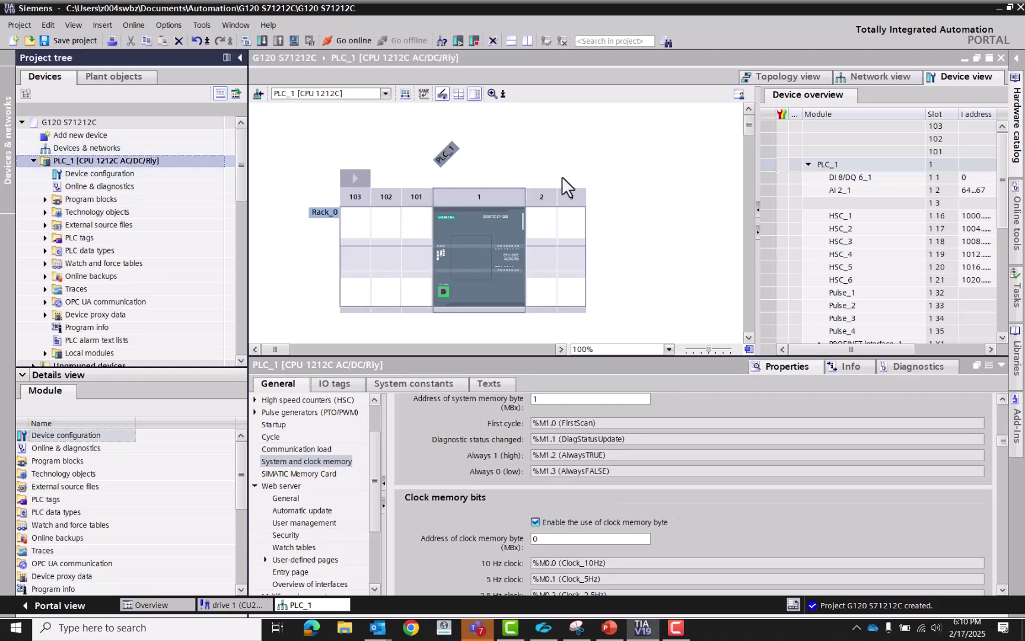
{"action": "left_click", "coordinate": [885, 76]}
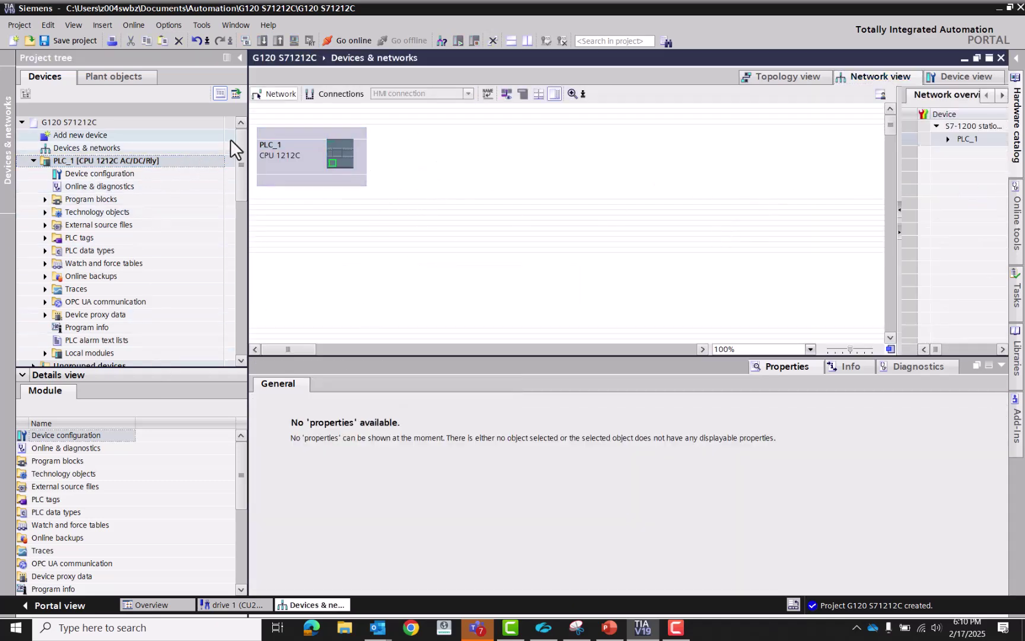
- Upload Drive 1 from online access into the project as a new station
{"action": "left_click_drag", "start_coordinate": [243, 176], "coordinate": [242, 245]}
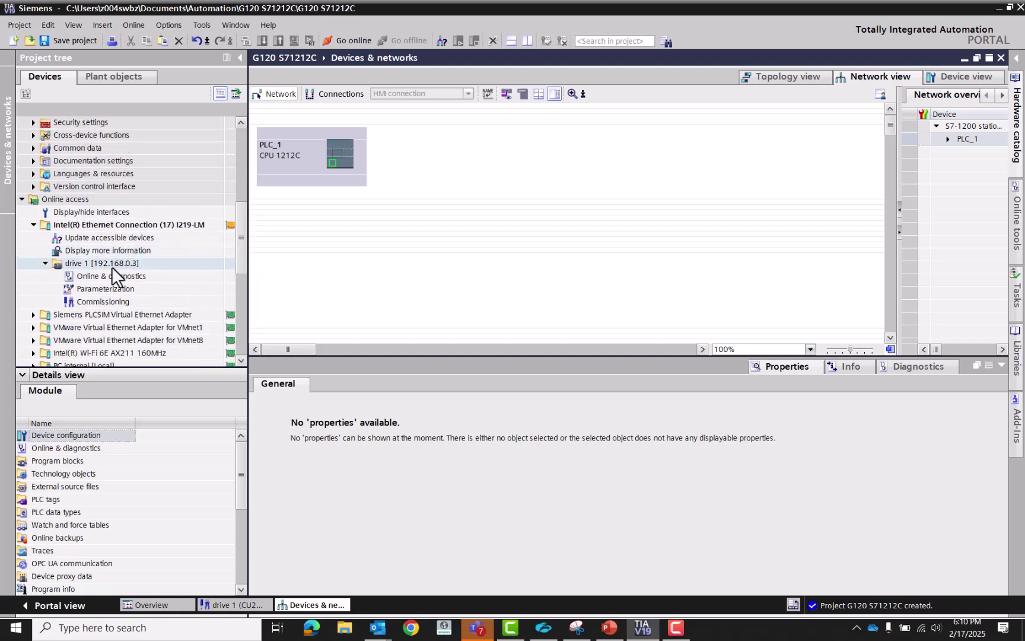
{"action": "left_click", "coordinate": [107, 262]}
{"action": "right_click", "coordinate": [107, 261]}
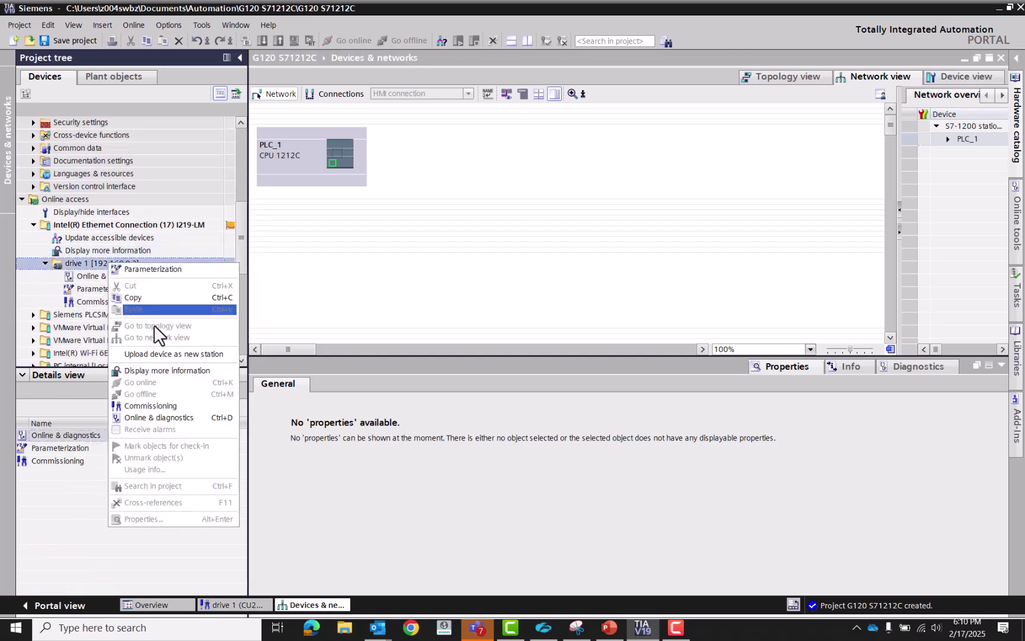
{"action": "left_click", "coordinate": [166, 358]}
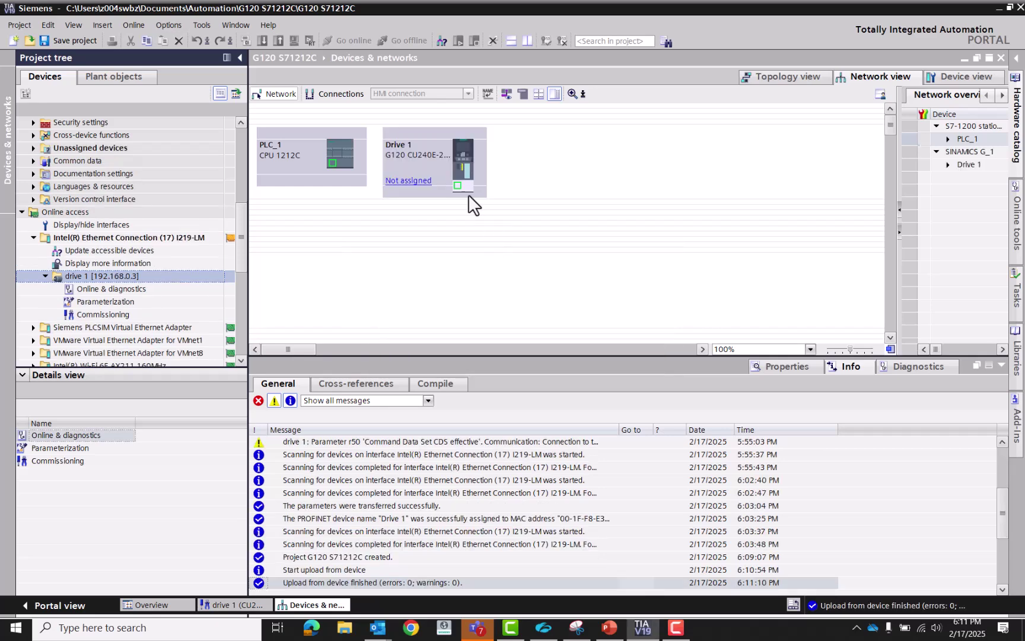
- Inspect Drive 1's PROFINET interface Ethernet addresses and telegram configuration
{"action": "left_click", "coordinate": [457, 186]}
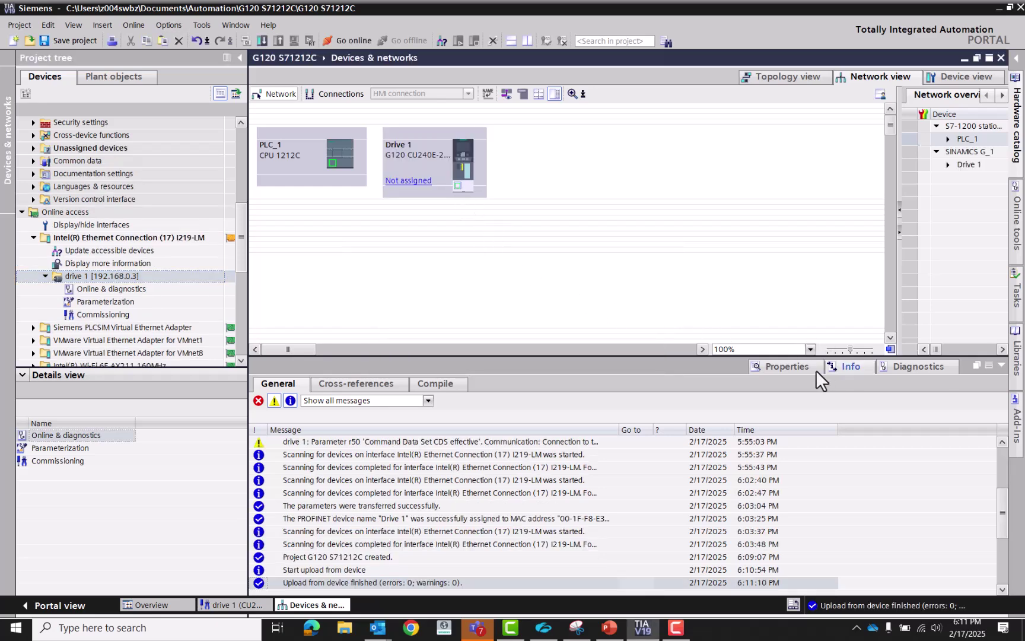
{"action": "left_click", "coordinate": [798, 367]}
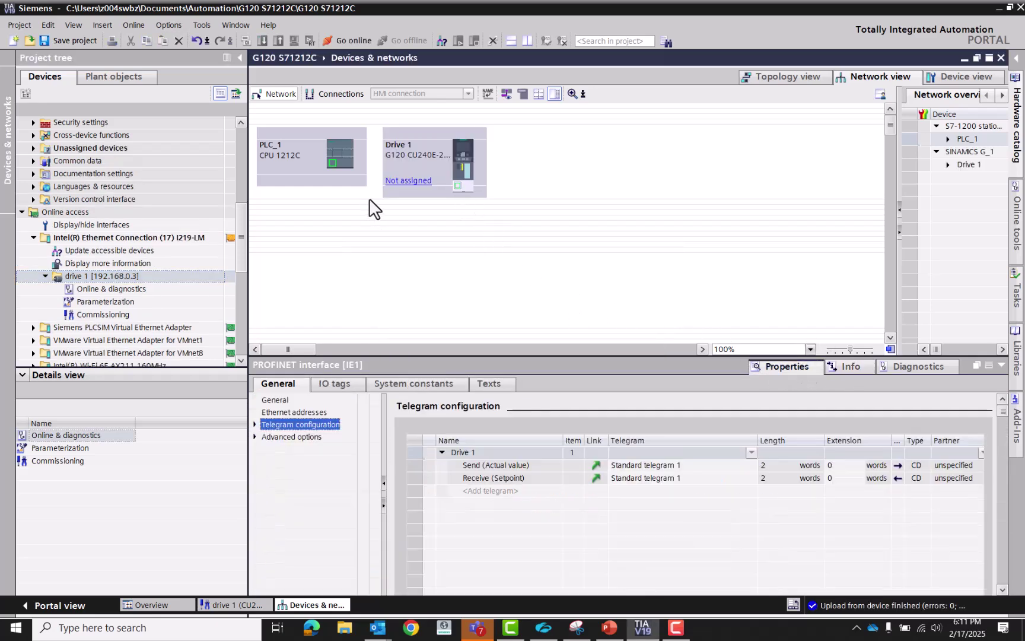
{"action": "left_click", "coordinate": [457, 187]}
{"action": "left_click", "coordinate": [302, 411]}
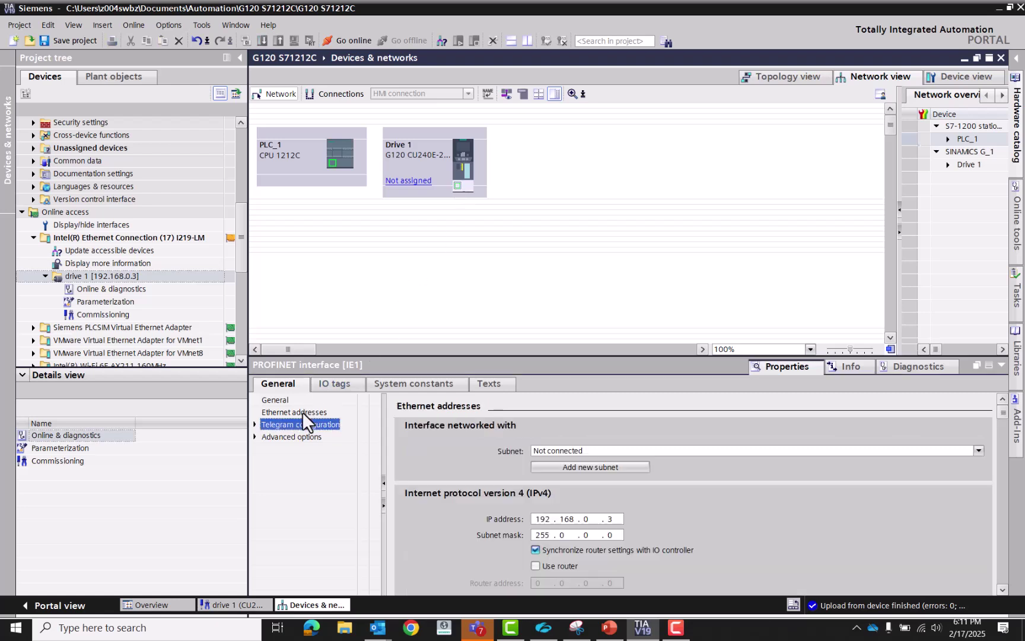
{"action": "left_click", "coordinate": [318, 426]}
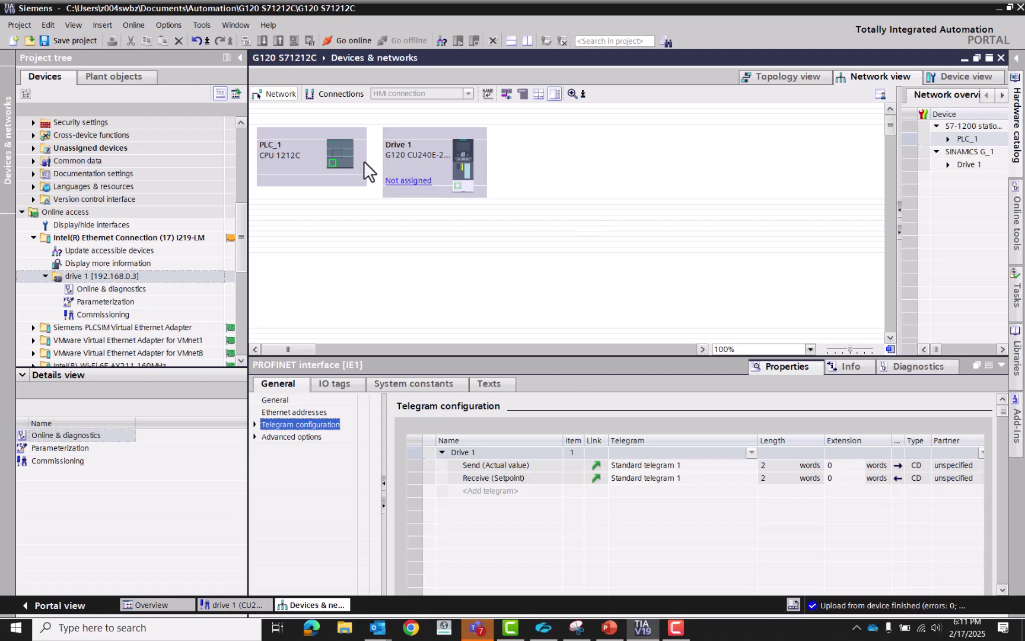
- Link PLC_1's PROFINET port to Drive 1, creating PLC_1.PROFINET IO-System (100)
{"action": "left_click_drag", "start_coordinate": [332, 163], "coordinate": [458, 186]}
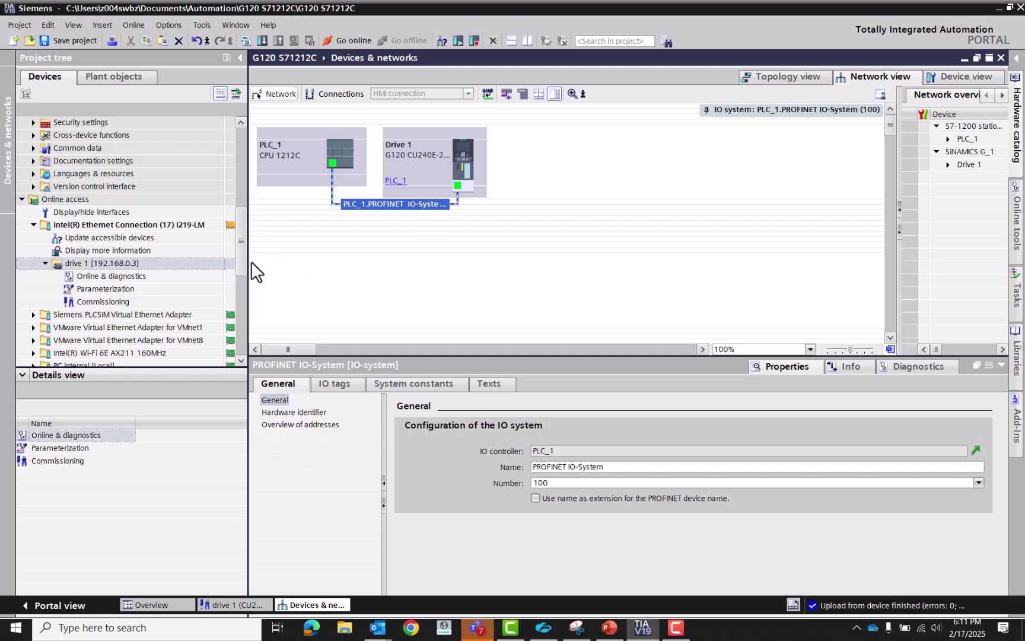
{"action": "left_click_drag", "start_coordinate": [242, 265], "coordinate": [236, 179]}
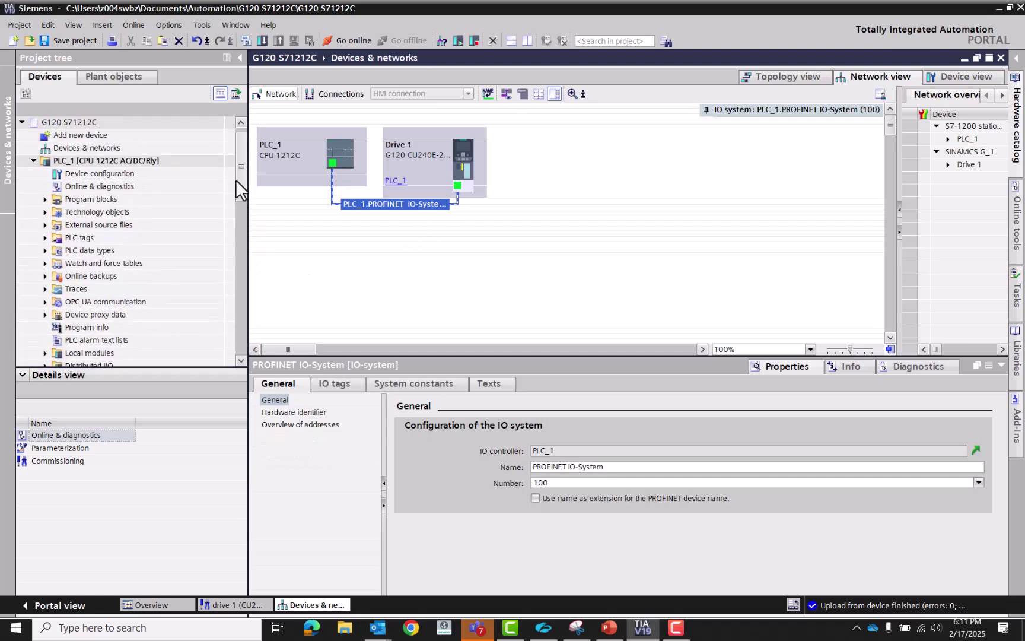
{"action": "left_click", "coordinate": [45, 198]}
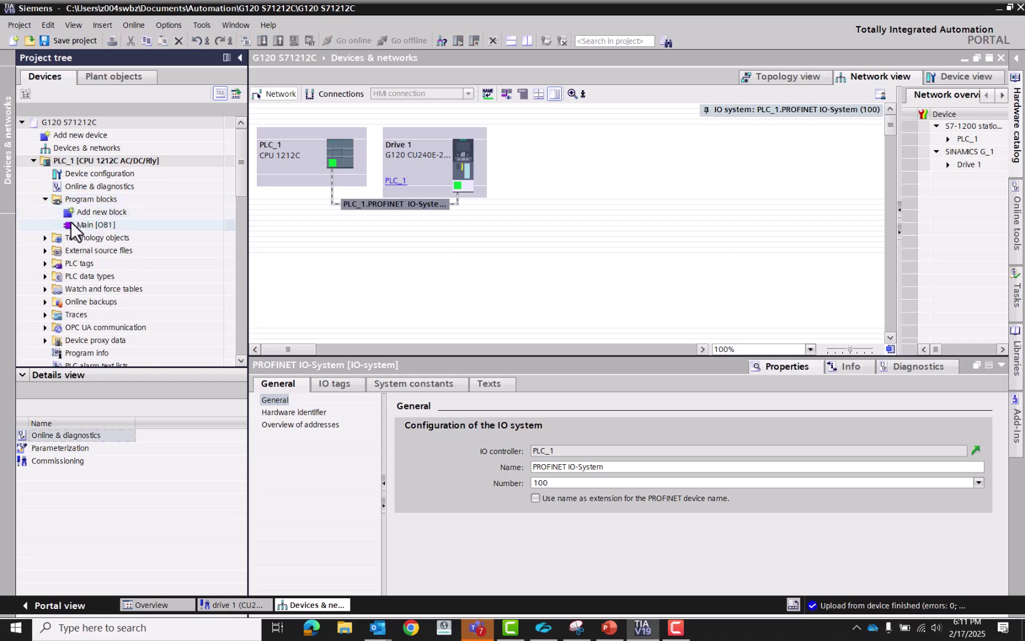
- Open Main [OB1] and bring up the SINAMICS optional-package instructions
{"action": "double_click", "coordinate": [71, 224]}
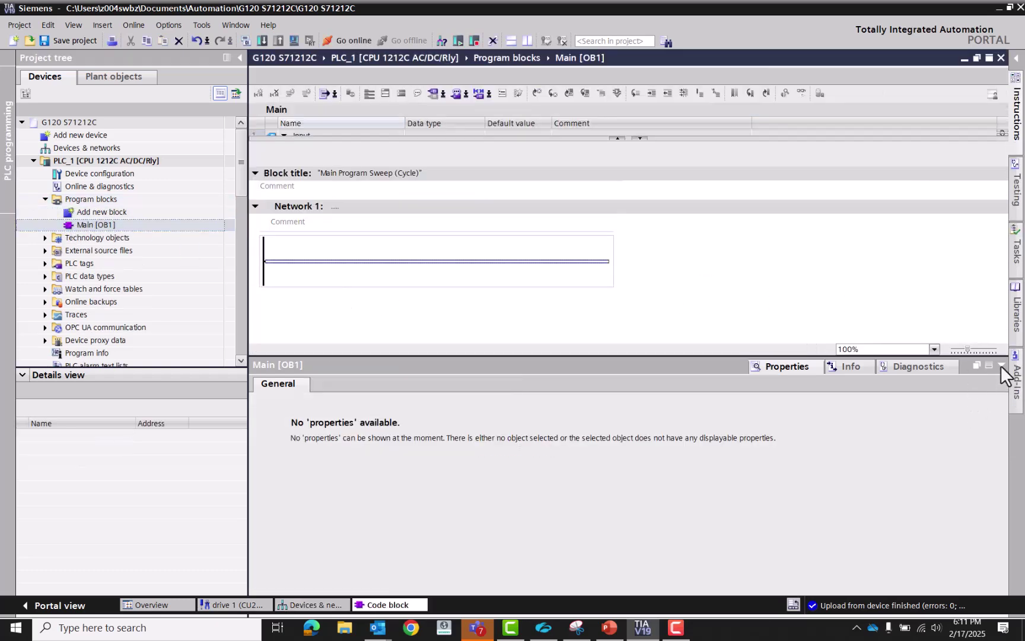
{"action": "left_click", "coordinate": [1001, 365]}
{"action": "left_click", "coordinate": [1017, 68]}
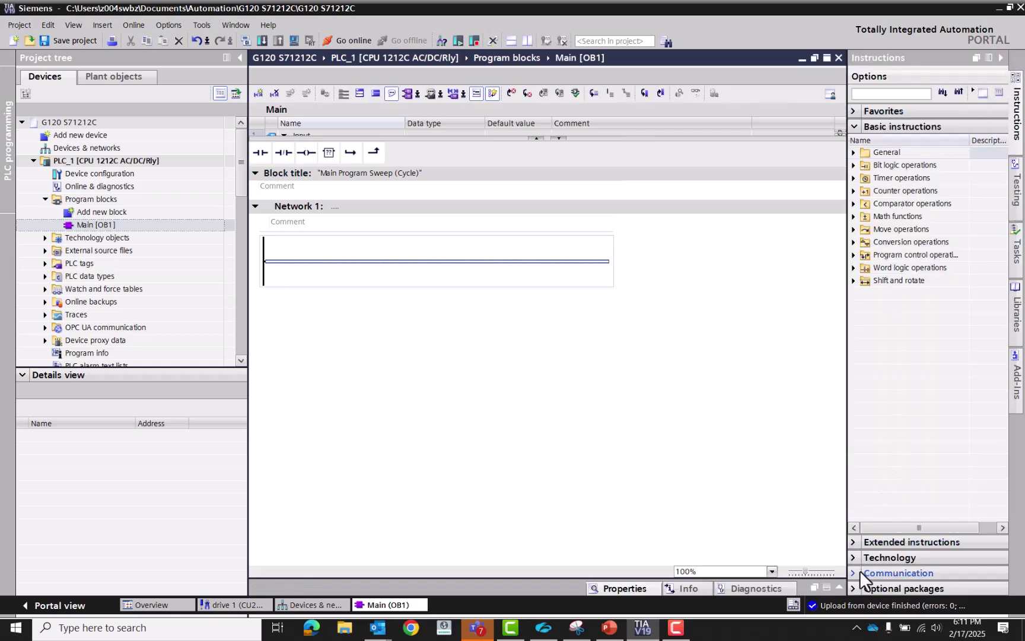
{"action": "left_click", "coordinate": [852, 588]}
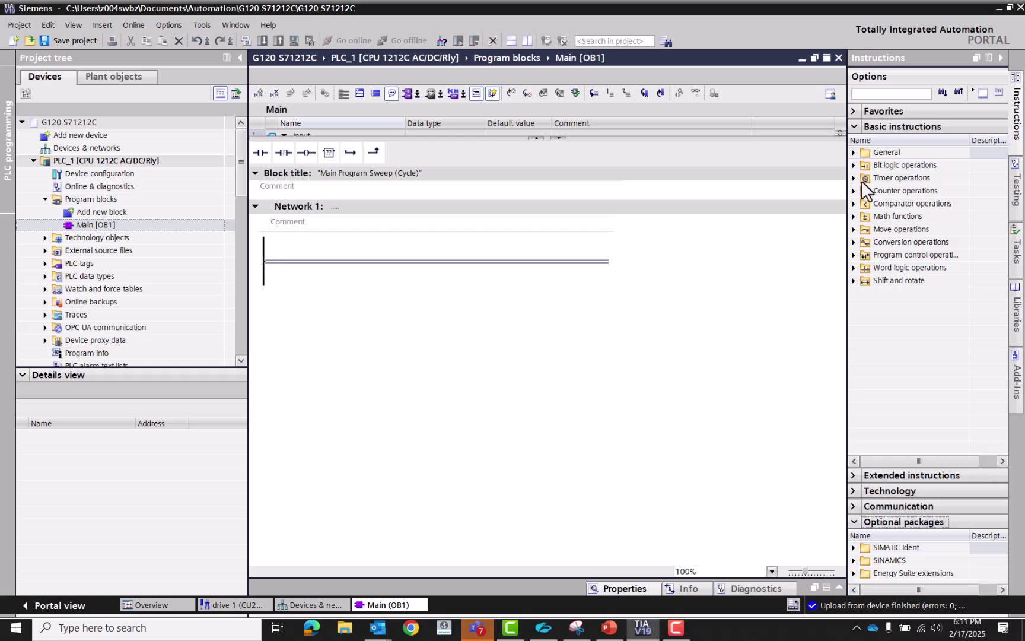
{"action": "left_click", "coordinate": [854, 126]}
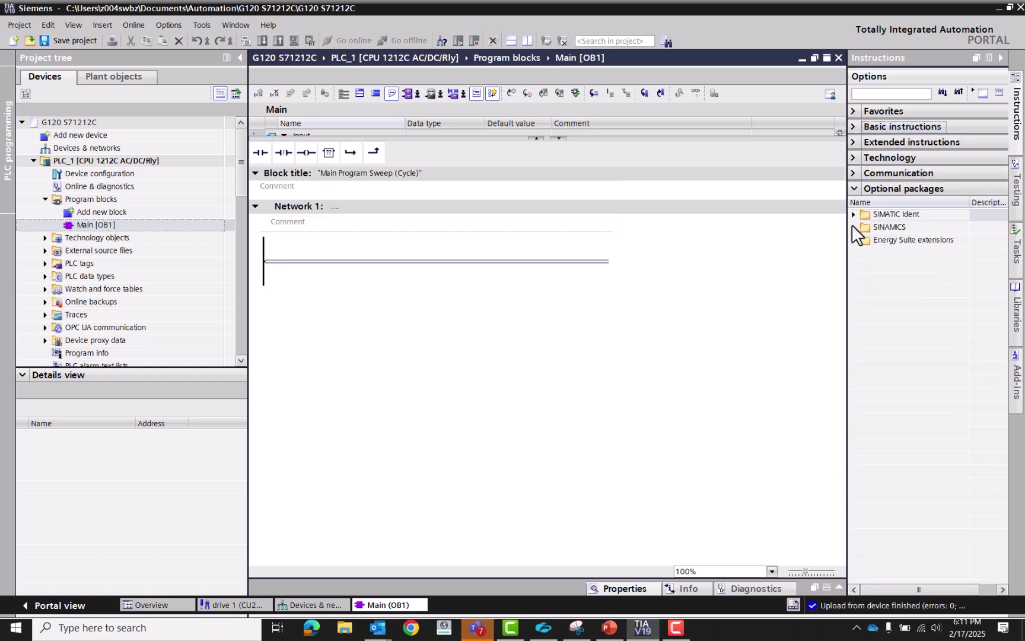
{"action": "left_click", "coordinate": [853, 226]}
- Place SinaSpeed in Network 1 with instance data block 'Drive 1 VFD'
{"action": "left_click", "coordinate": [896, 250]}
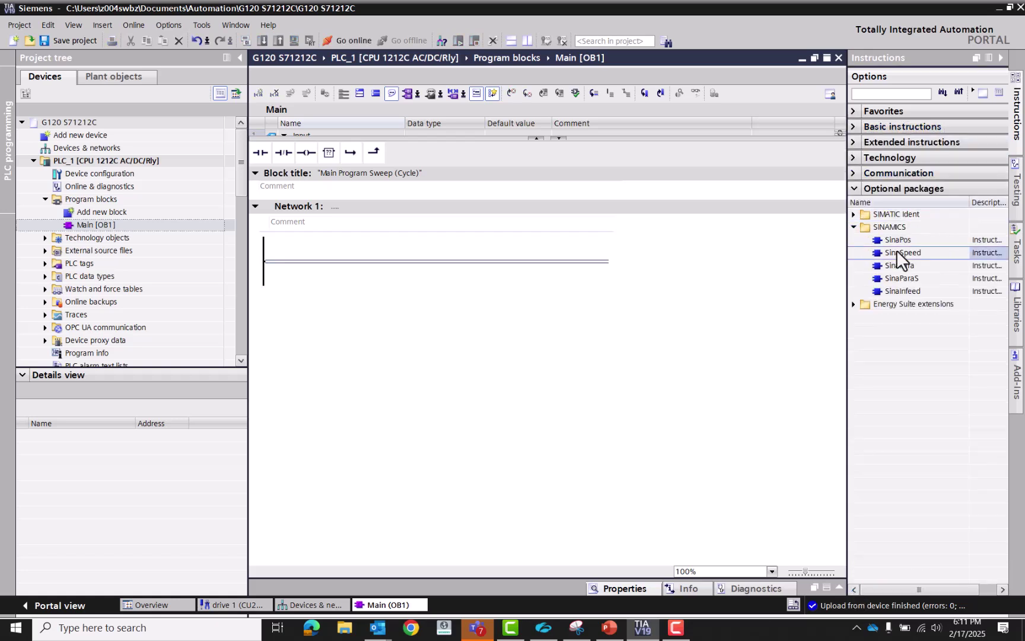
{"action": "left_click_drag", "start_coordinate": [897, 249], "coordinate": [438, 261]}
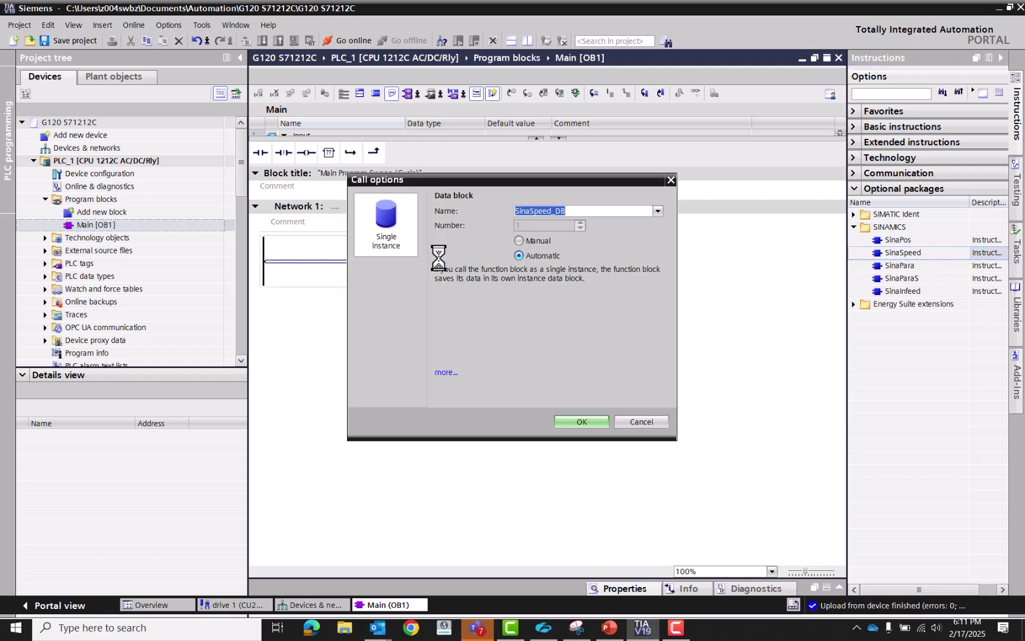
{"action": "type", "text": "Drive"}
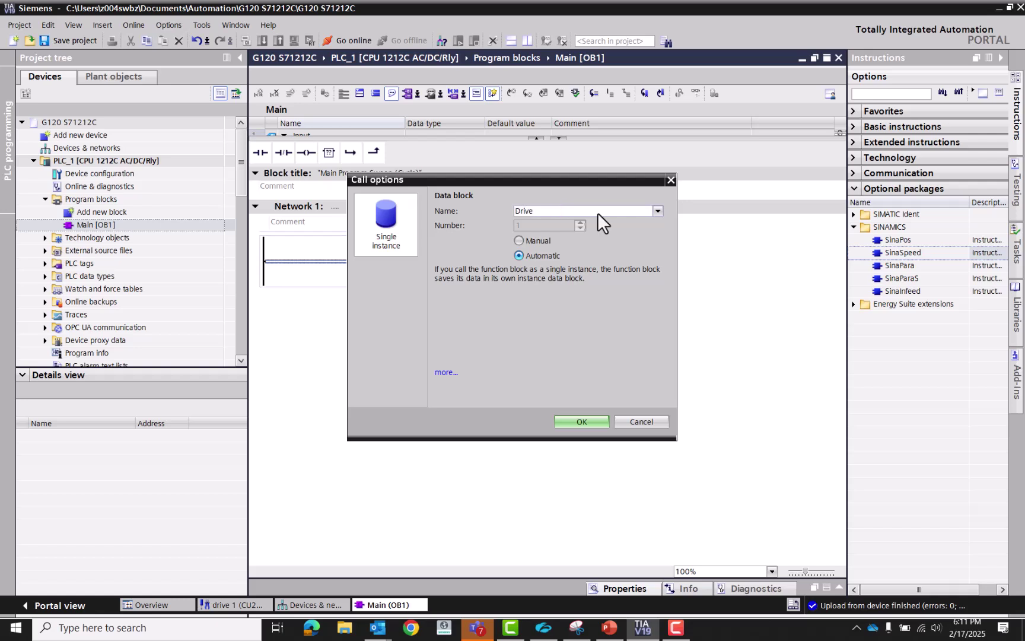
{"action": "type", "text": " 1 VFD"}
{"action": "left_click", "coordinate": [580, 420]}
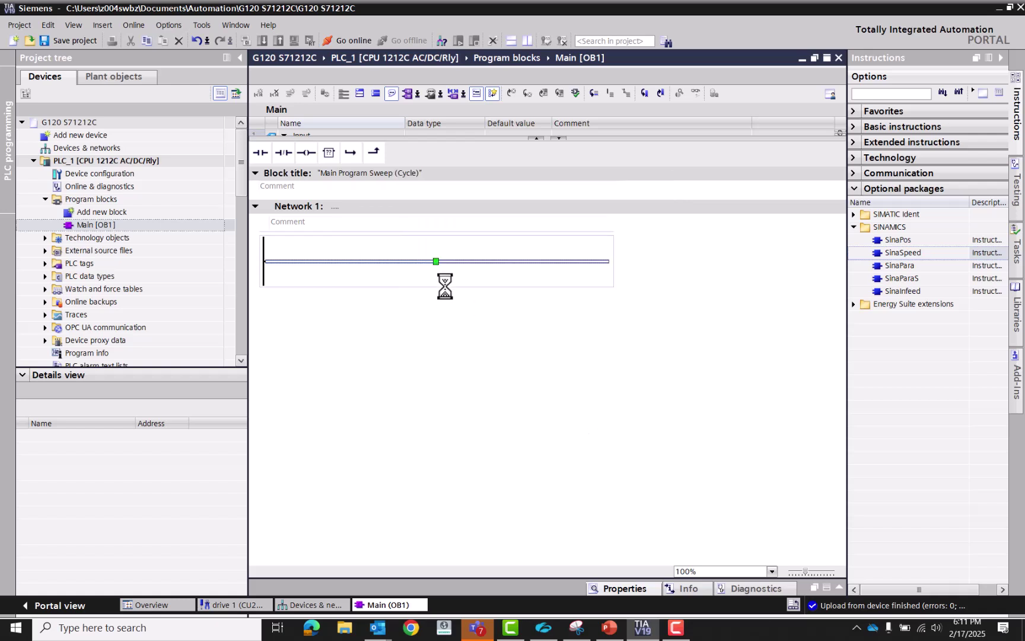
- Create a new global data block named 'Drive 1'
{"action": "double_click", "coordinate": [120, 212]}
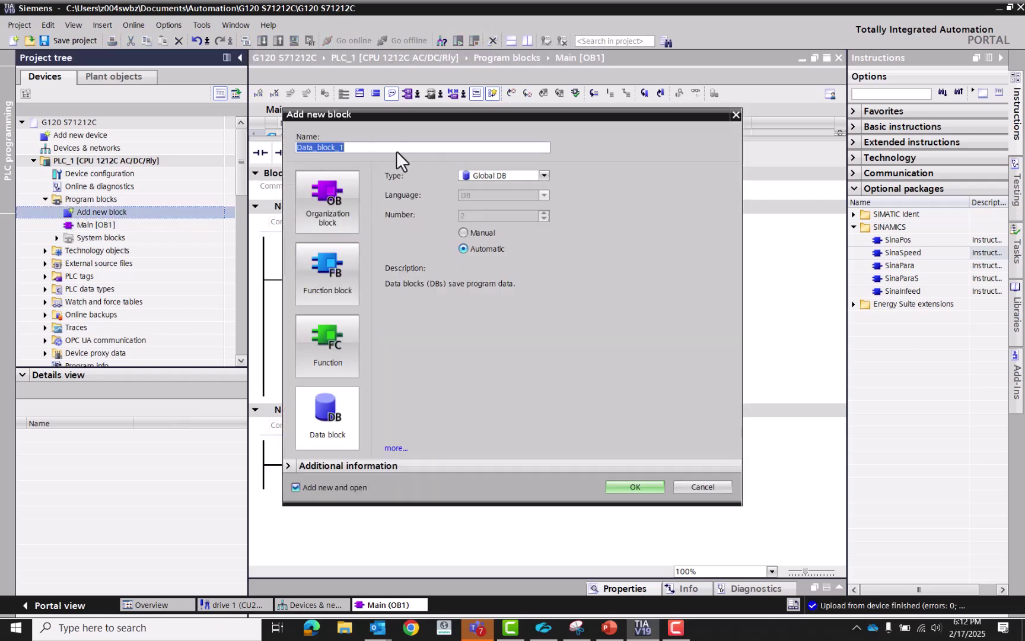
{"action": "type", "text": "Drive 1"}
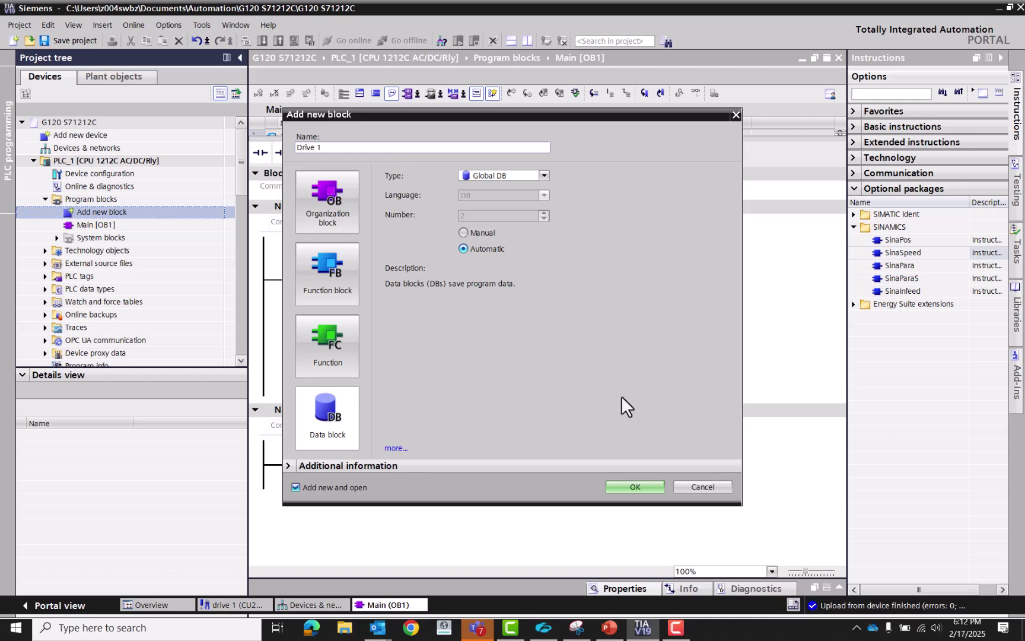
{"action": "left_click", "coordinate": [654, 483]}
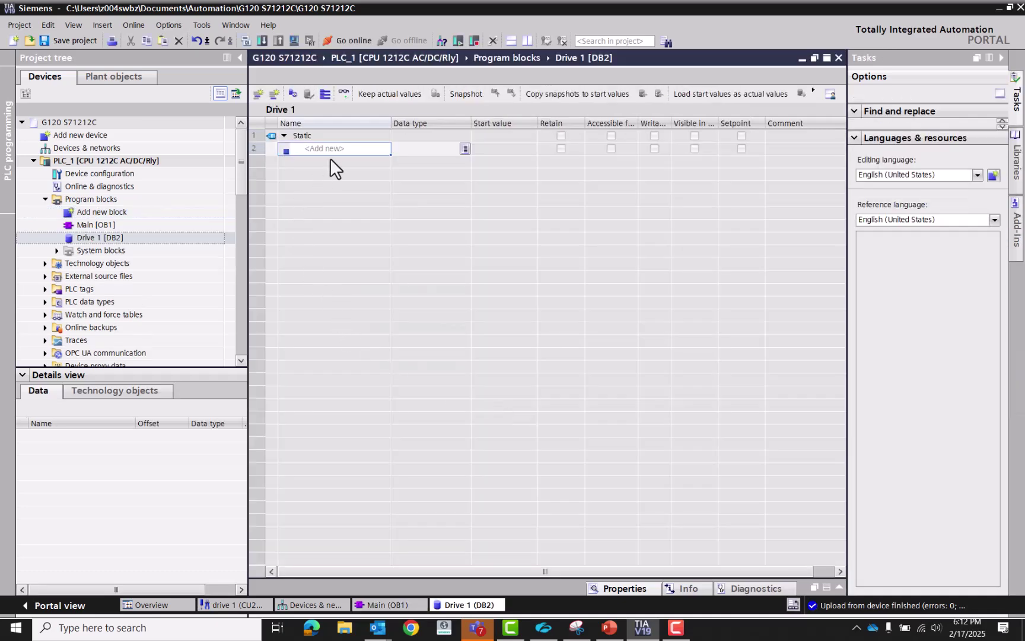
- Add the variables Start CMD and Fault Ack to the data block
{"action": "left_click", "coordinate": [335, 146]}
{"action": "type", "text": "Start CMD"}
{"action": "key", "text": "Tab"}
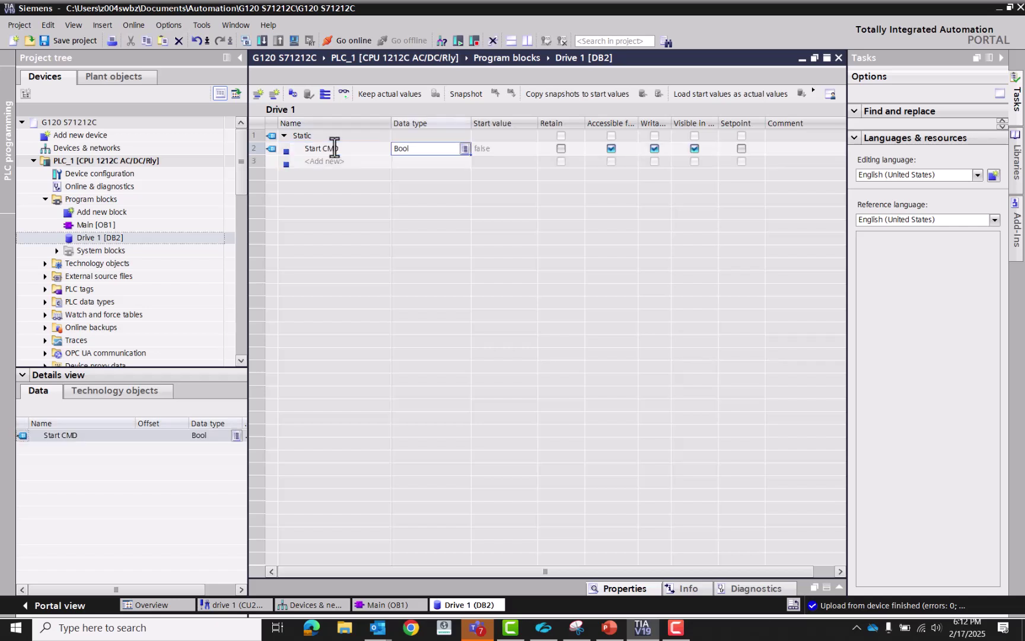
{"action": "key", "text": "Return"}
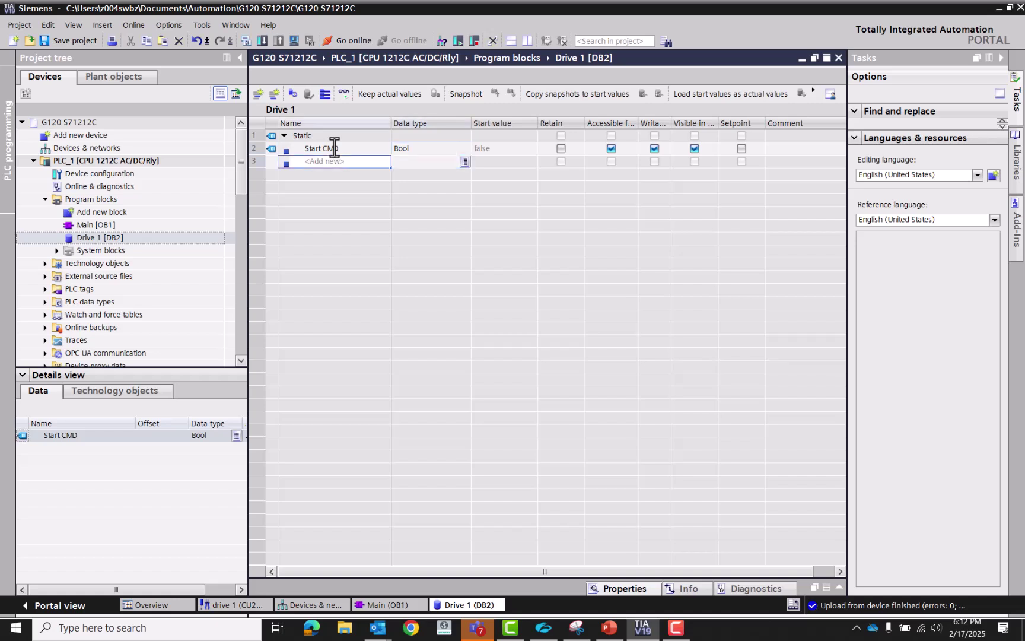
{"action": "type", "text": "Fault Ack"}
{"action": "key", "text": "Tab"}
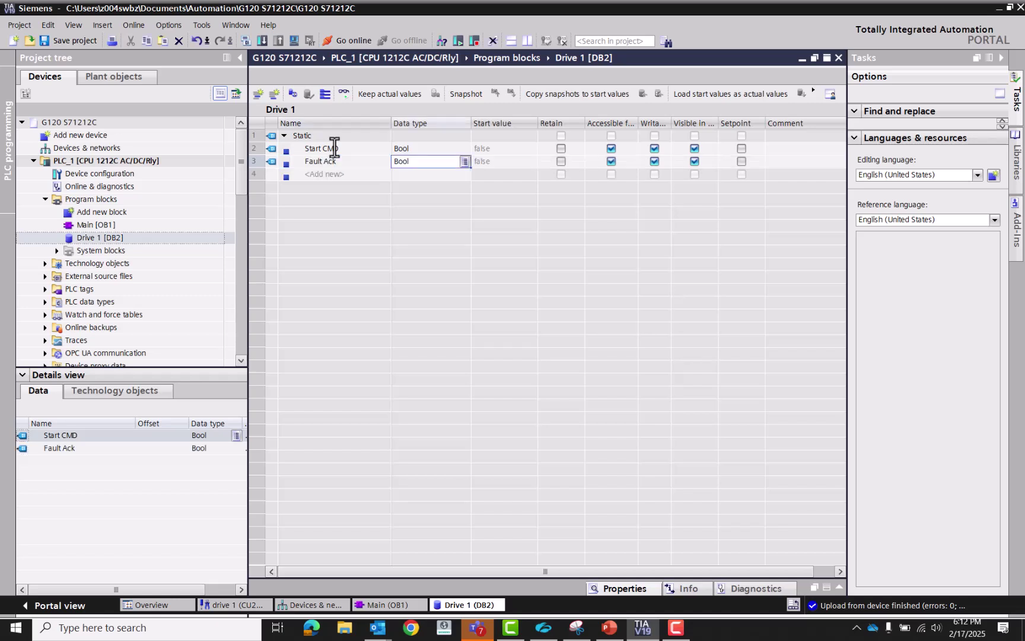
{"action": "key", "text": "Return"}
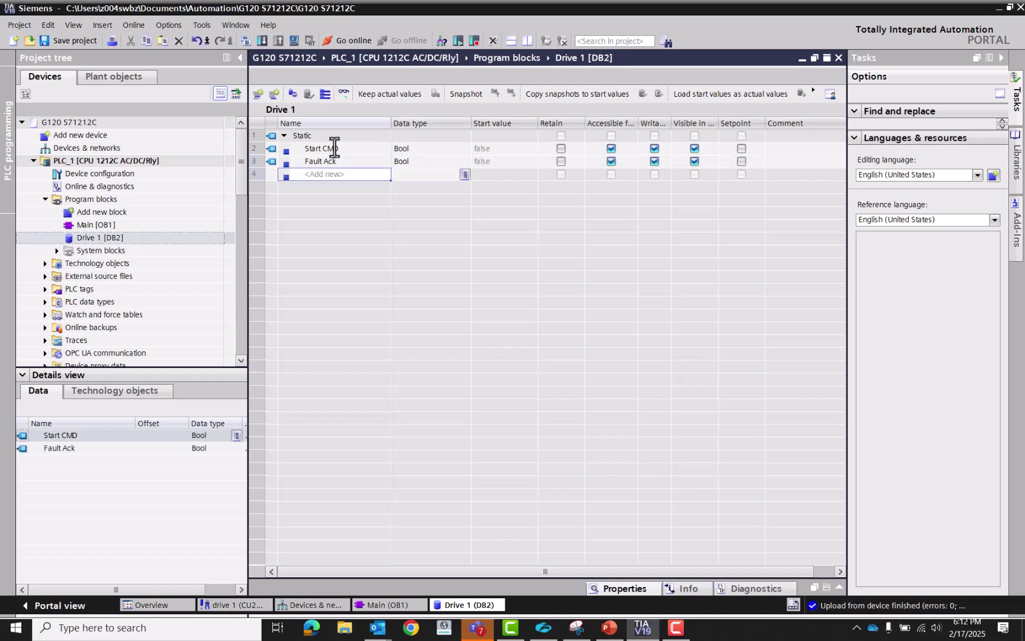
- Add SpeedRef as Real and SpeedCmd as Real variables
{"action": "type", "text": "Speed"}
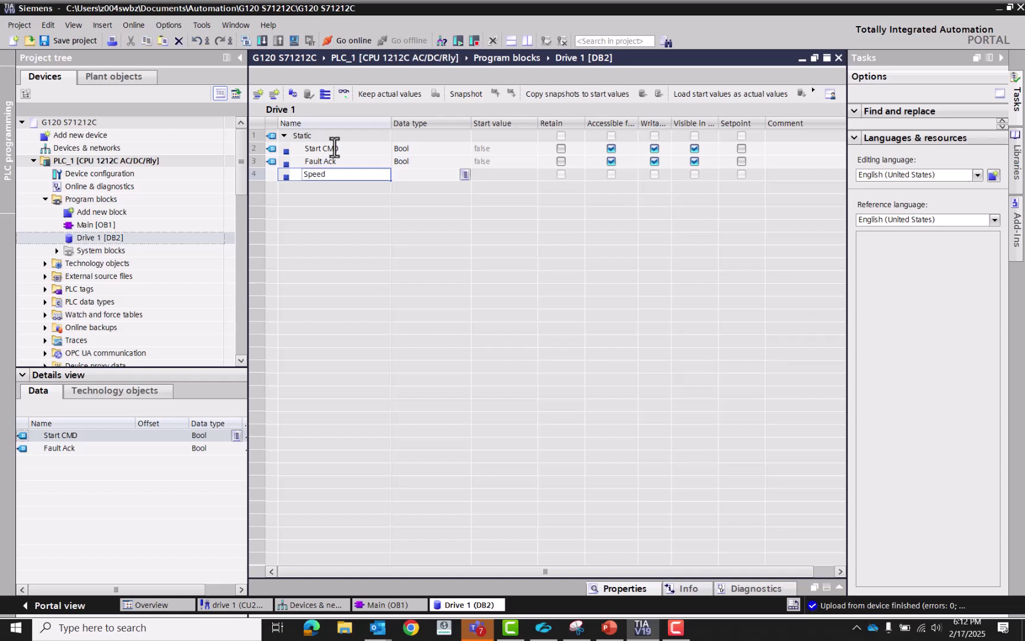
{"action": "type", "text": "Ref"}
{"action": "key", "text": "Tab"}
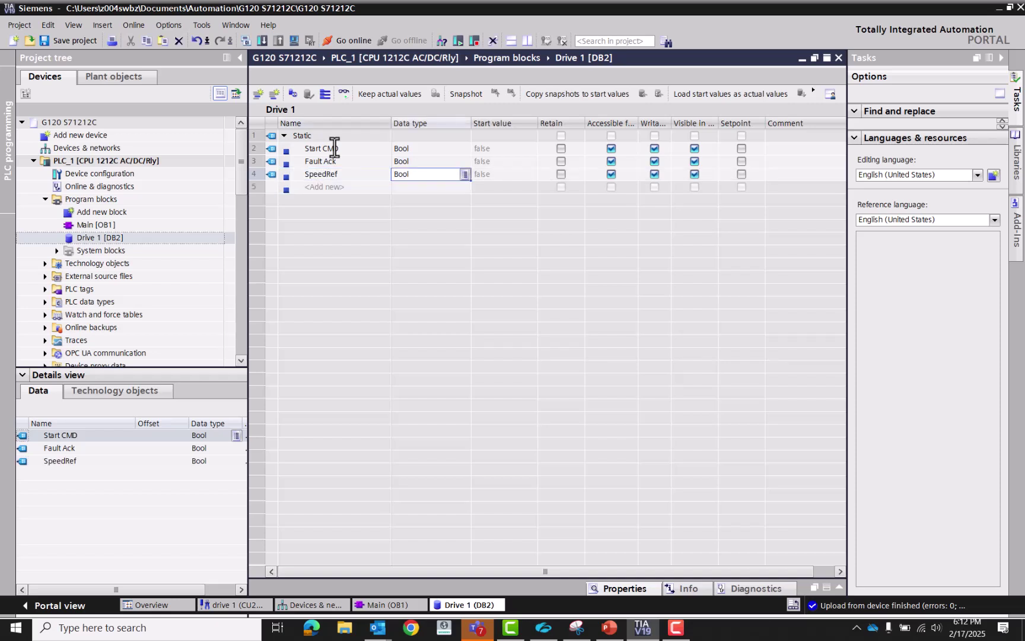
{"action": "type", "text": "rea"}
{"action": "key", "text": "Return"}
{"action": "key", "text": "Tab"}
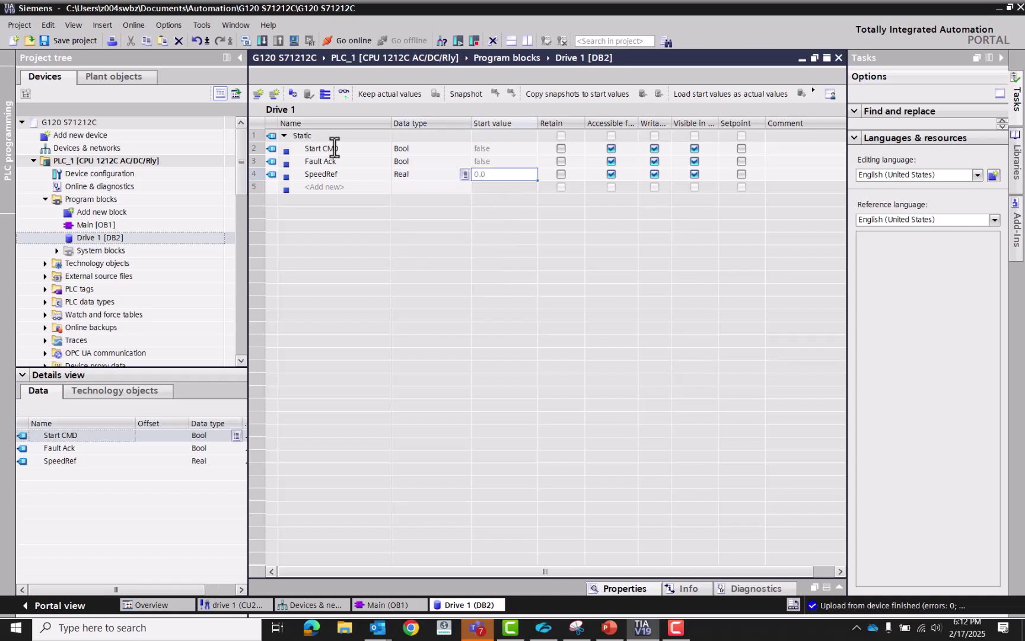
{"action": "key", "text": "Return"}
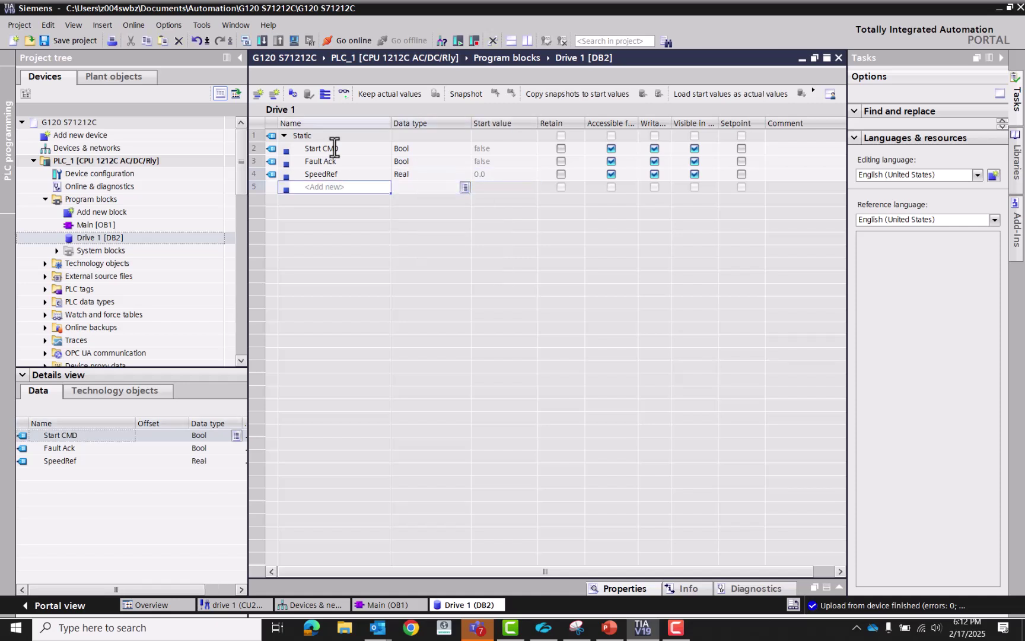
{"action": "type", "text": "Speed"}
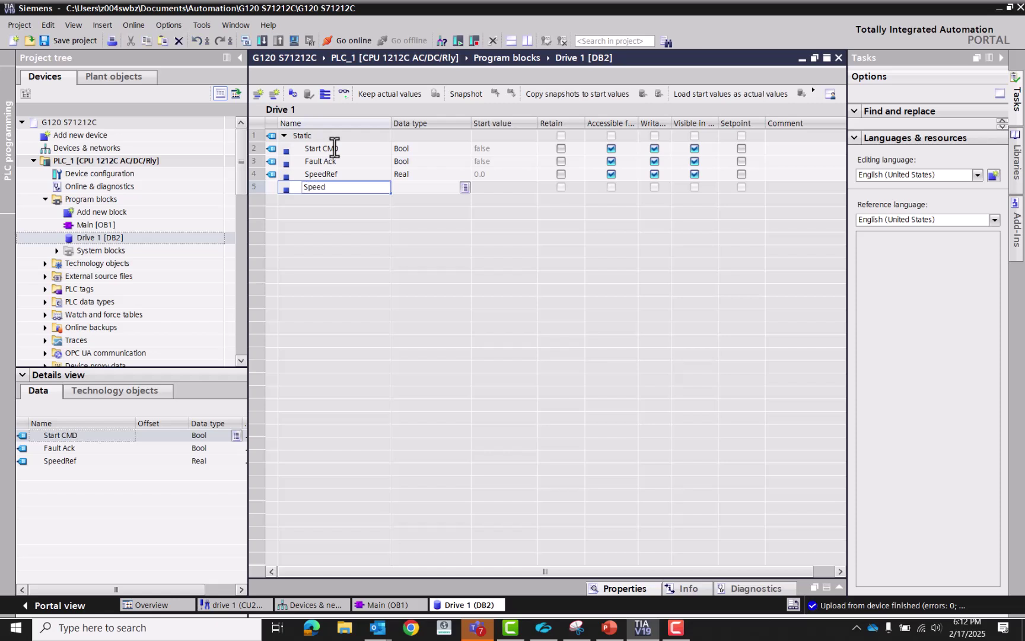
{"action": "type", "text": "Cmd"}
{"action": "key", "text": "Tab"}
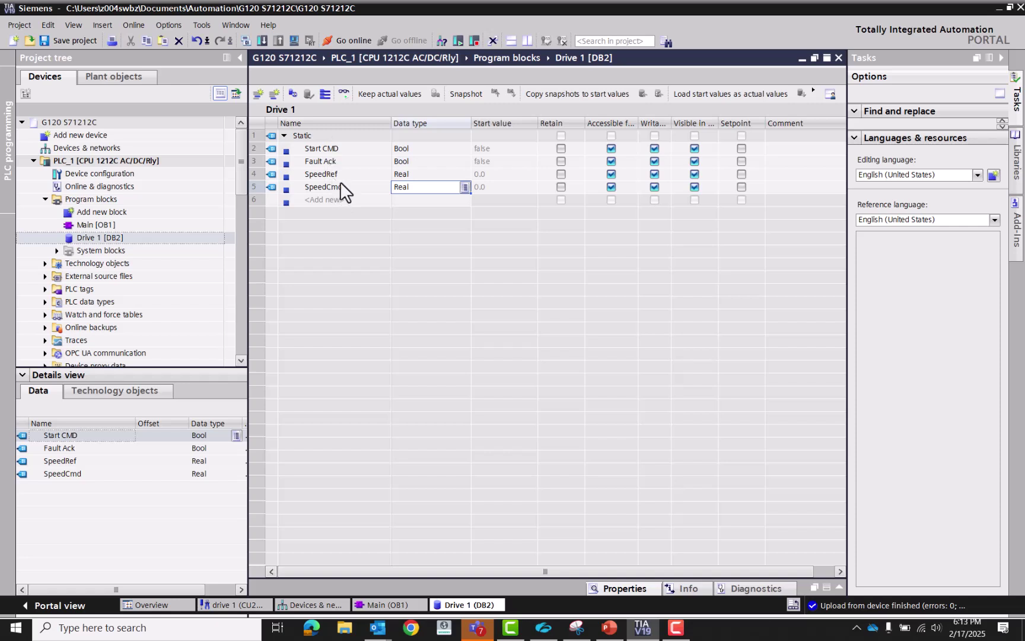
- Give SpeedRef start value 1350.0 and compile the Drive 1 data block
{"action": "left_click", "coordinate": [479, 175]}
{"action": "type", "text": "1350"}
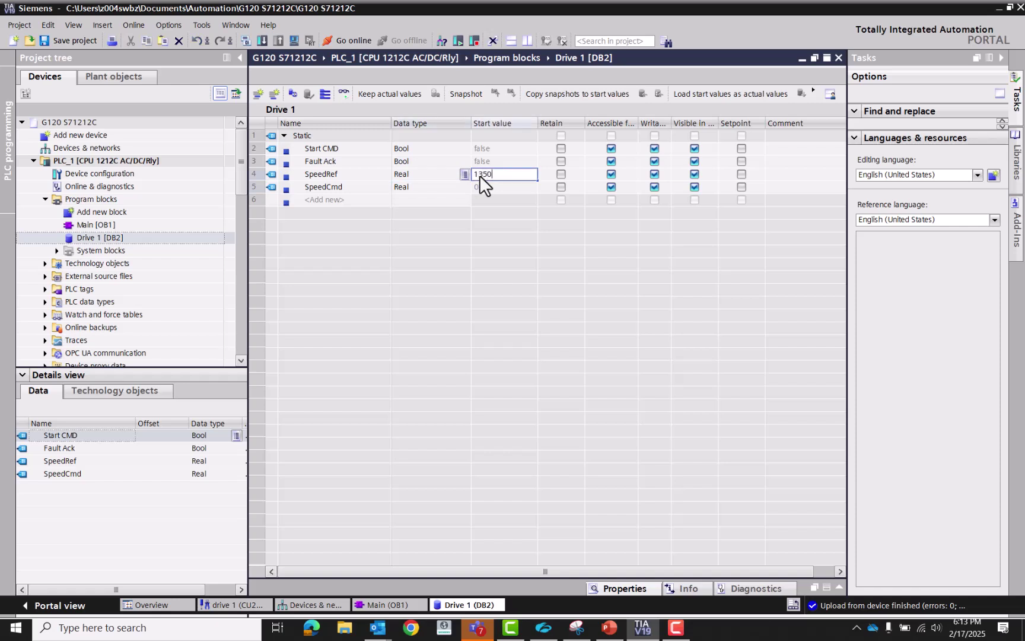
{"action": "key", "text": "Return"}
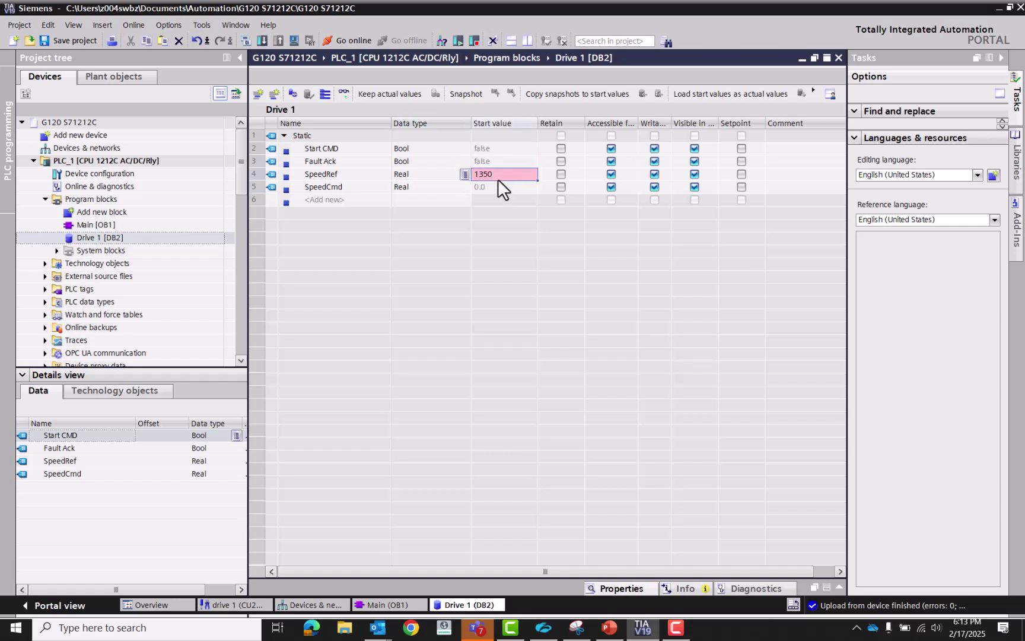
{"action": "left_click", "coordinate": [498, 176]}
{"action": "type", "text": ".0"}
{"action": "key", "text": "Return"}
{"action": "left_click", "coordinate": [365, 203]}
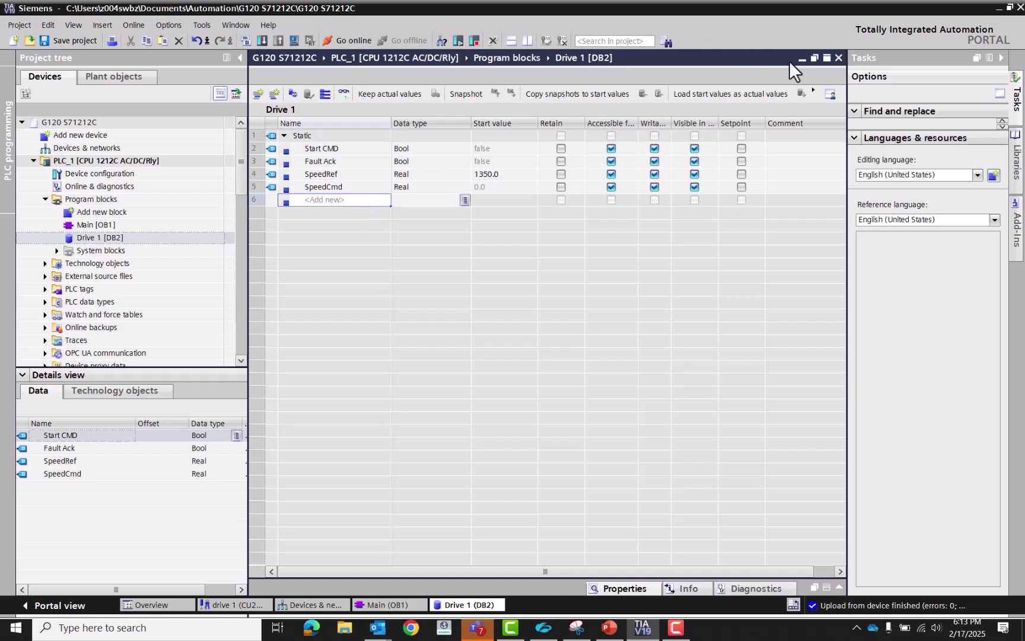
{"action": "left_click", "coordinate": [101, 239]}
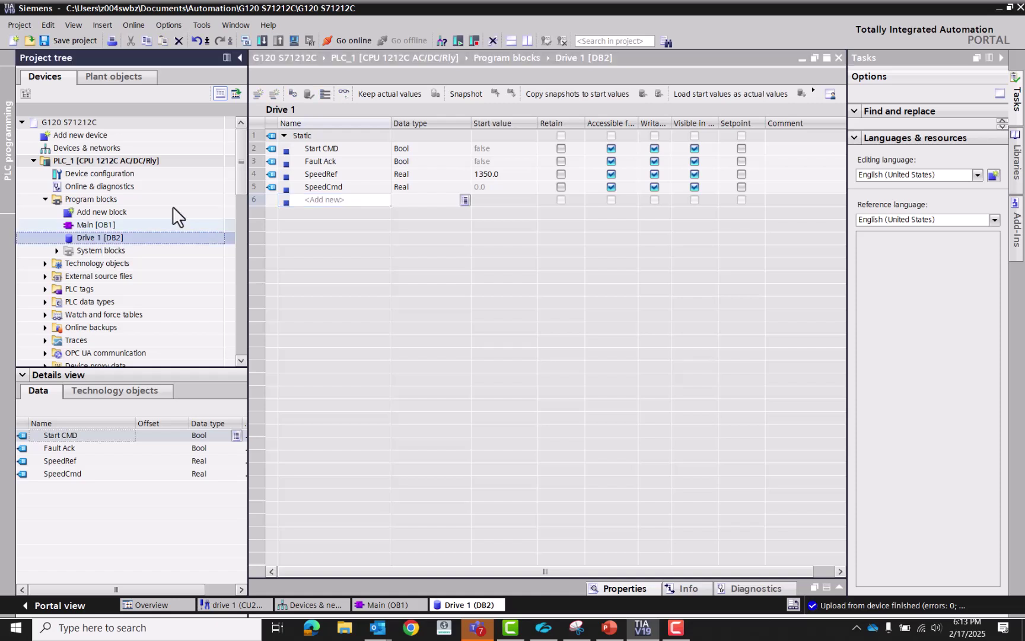
{"action": "left_click", "coordinate": [245, 40]}
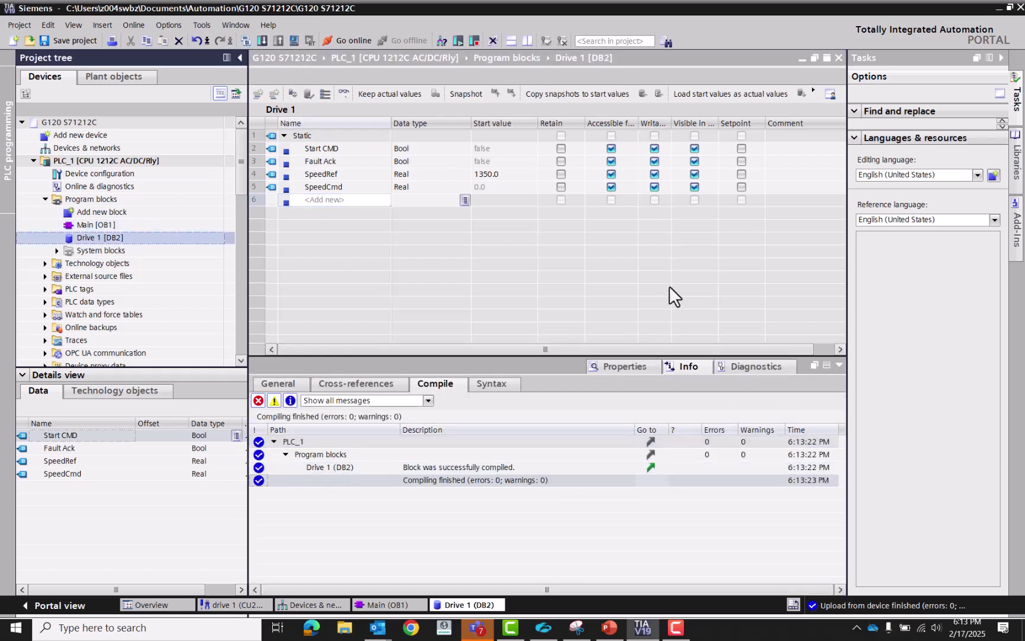
- Put a normally-open contact with "Drive 1"."Start CMD" on SinaSpeed's EnableAxis input
{"action": "left_click", "coordinate": [838, 58]}
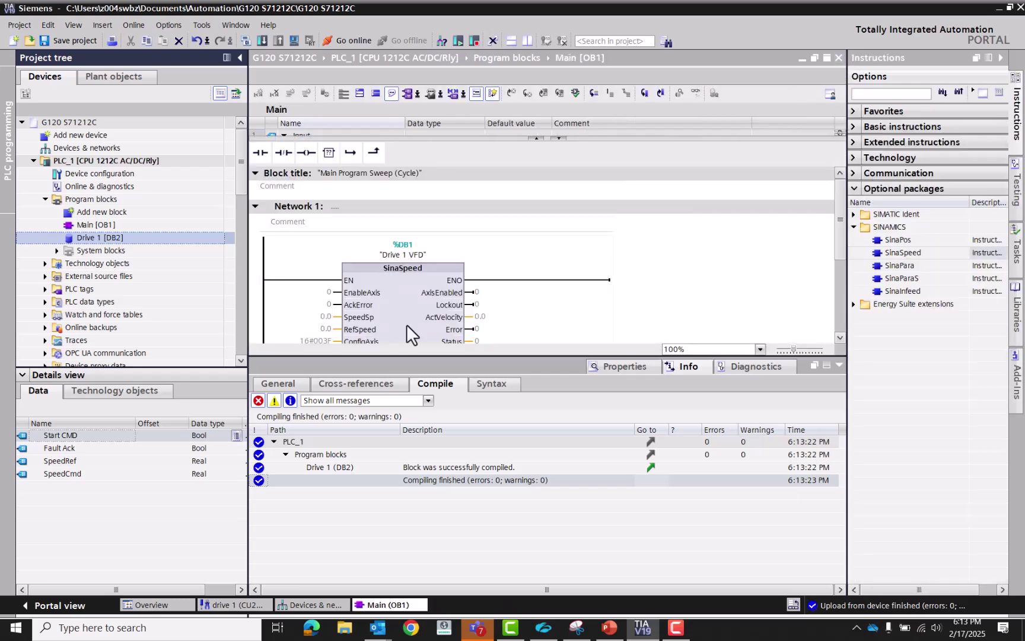
{"action": "left_click", "coordinate": [305, 292]}
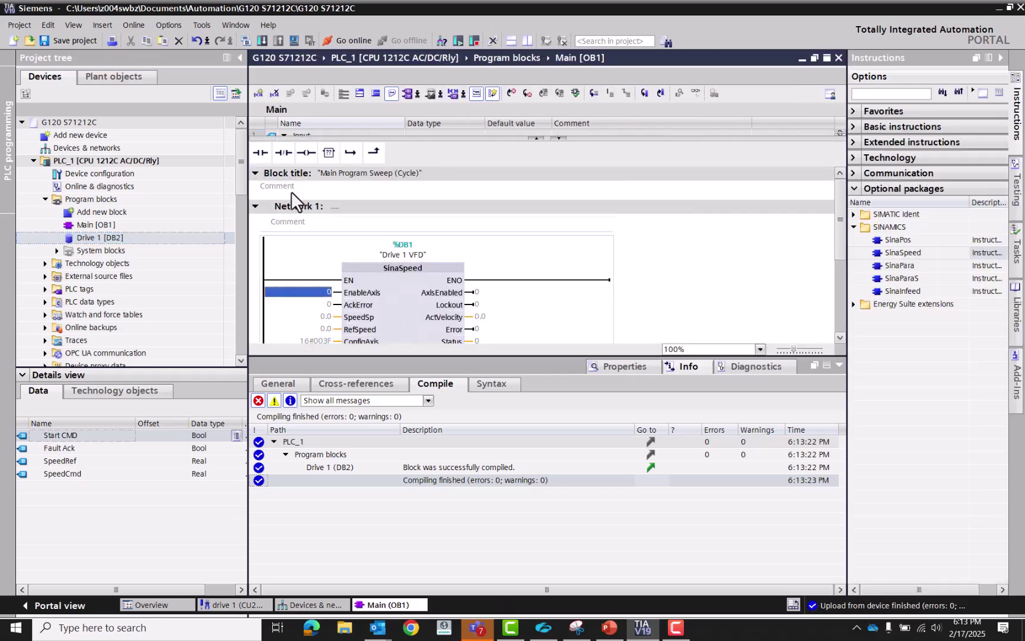
{"action": "left_click", "coordinate": [839, 365]}
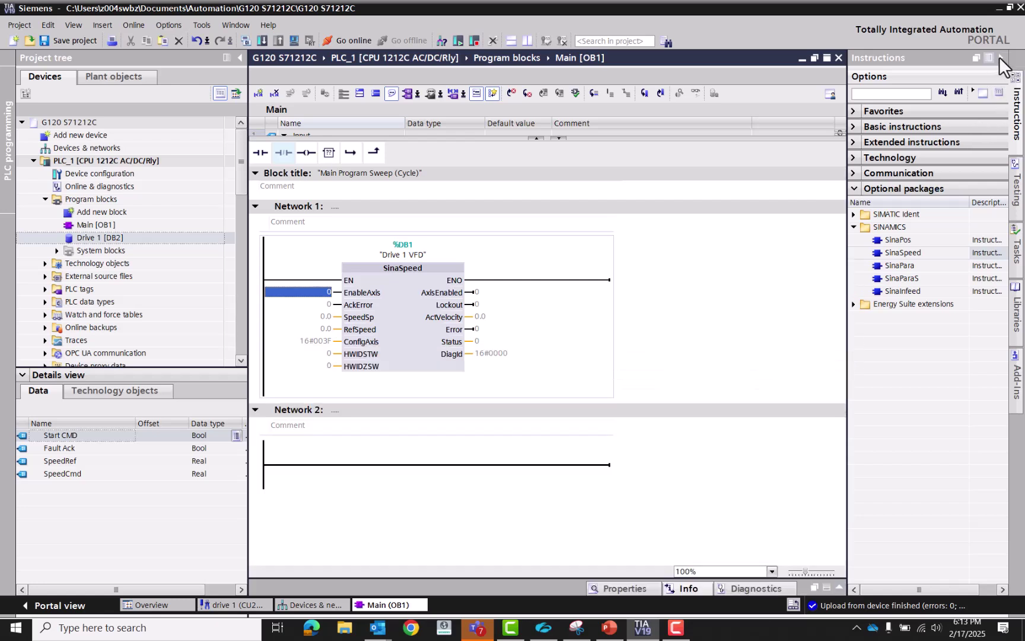
{"action": "left_click", "coordinate": [1002, 58]}
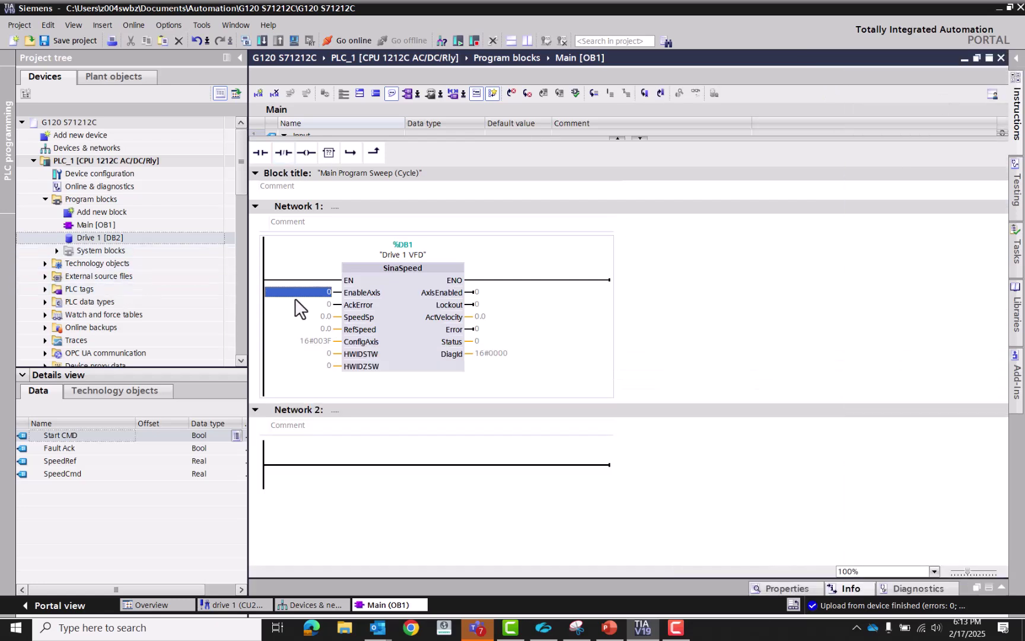
{"action": "left_click", "coordinate": [261, 153]}
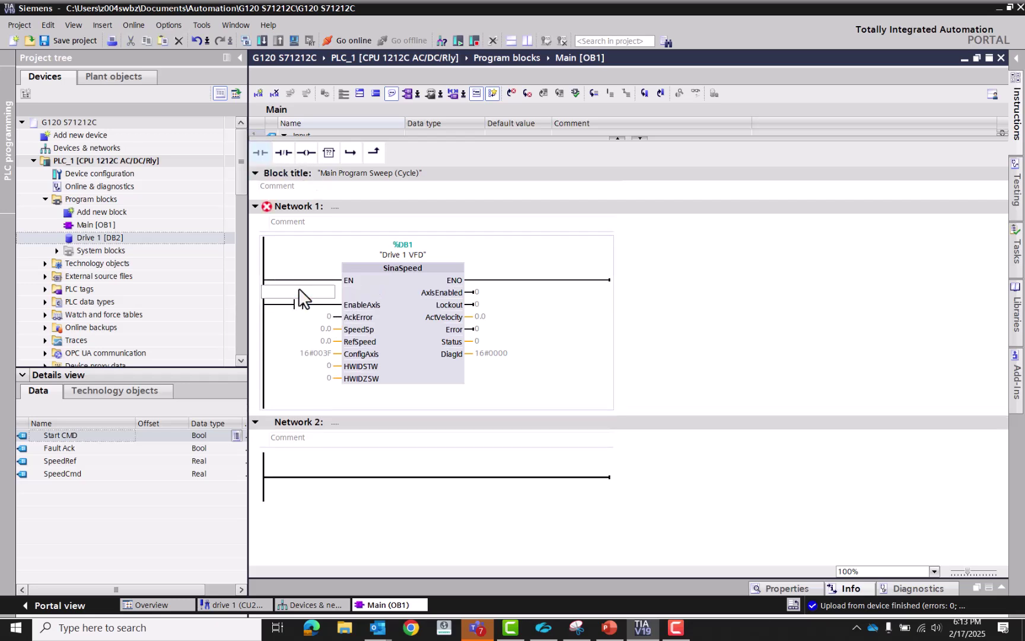
{"action": "type", "text": "drive"}
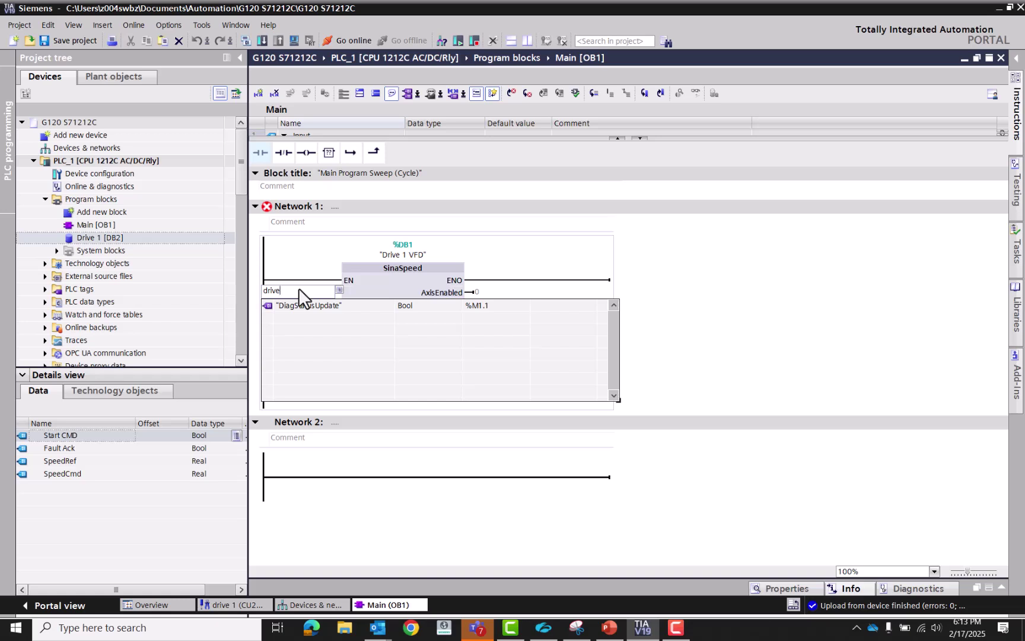
{"action": "type", "text": " 1."}
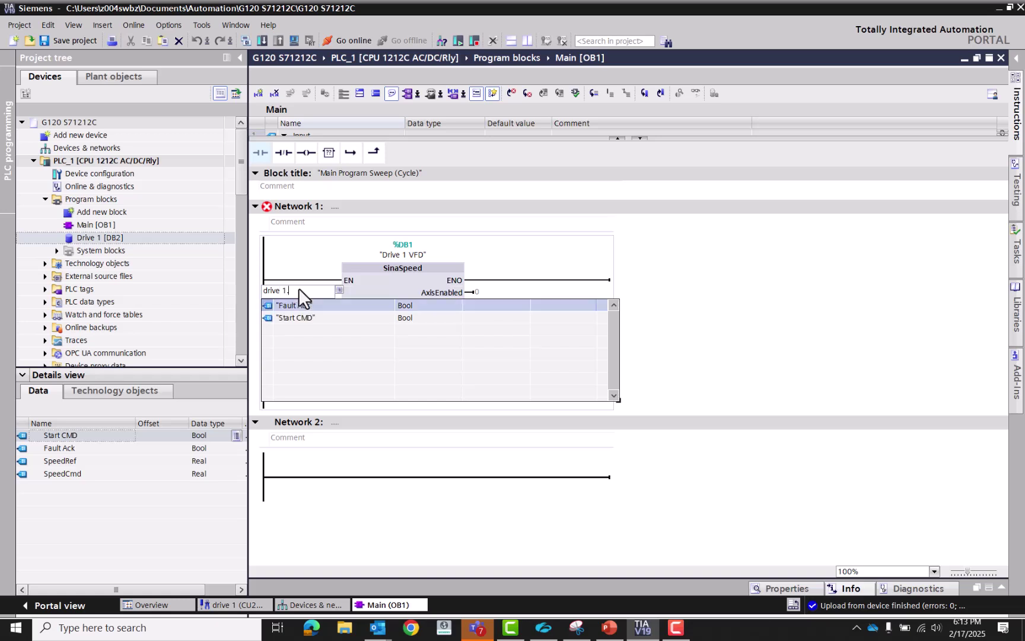
{"action": "left_click", "coordinate": [281, 317]}
{"action": "key", "text": "Return"}
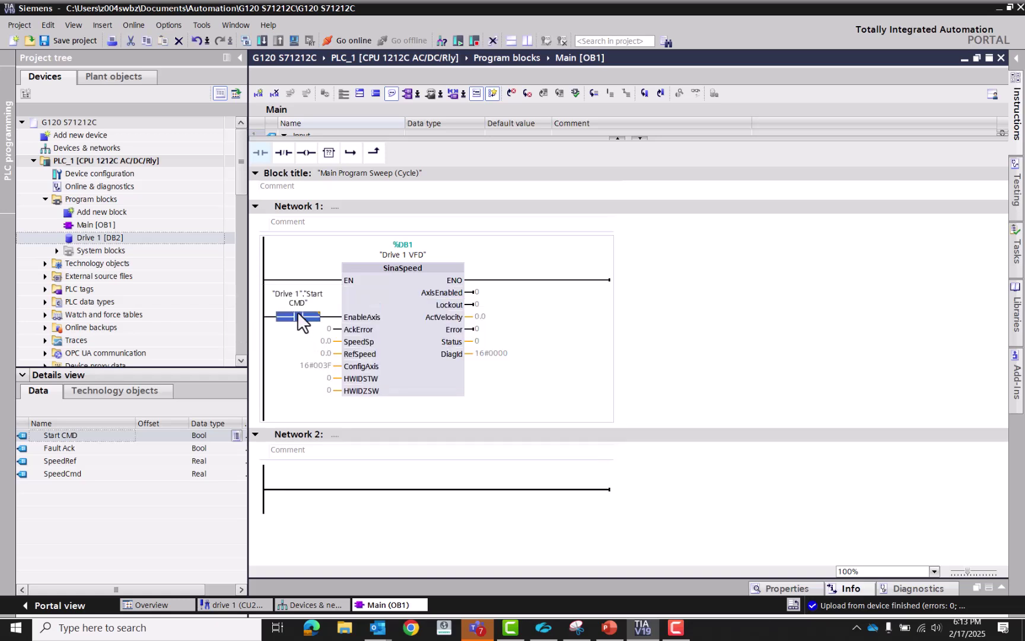
- Put a normally-open contact on AckError and assign it the Fault Ack tag
{"action": "left_click", "coordinate": [308, 326]}
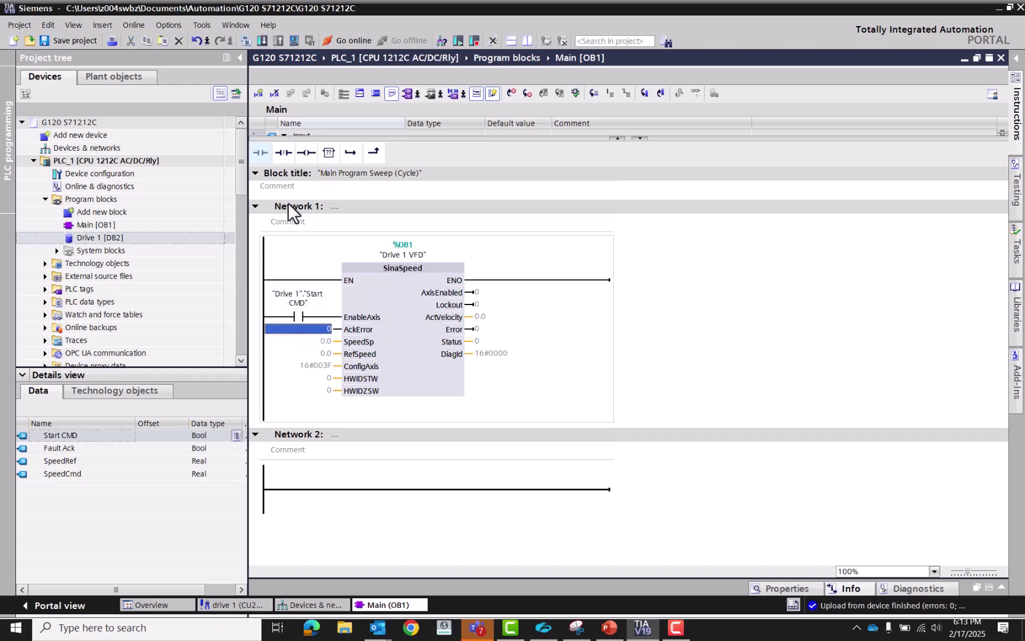
{"action": "left_click", "coordinate": [260, 152]}
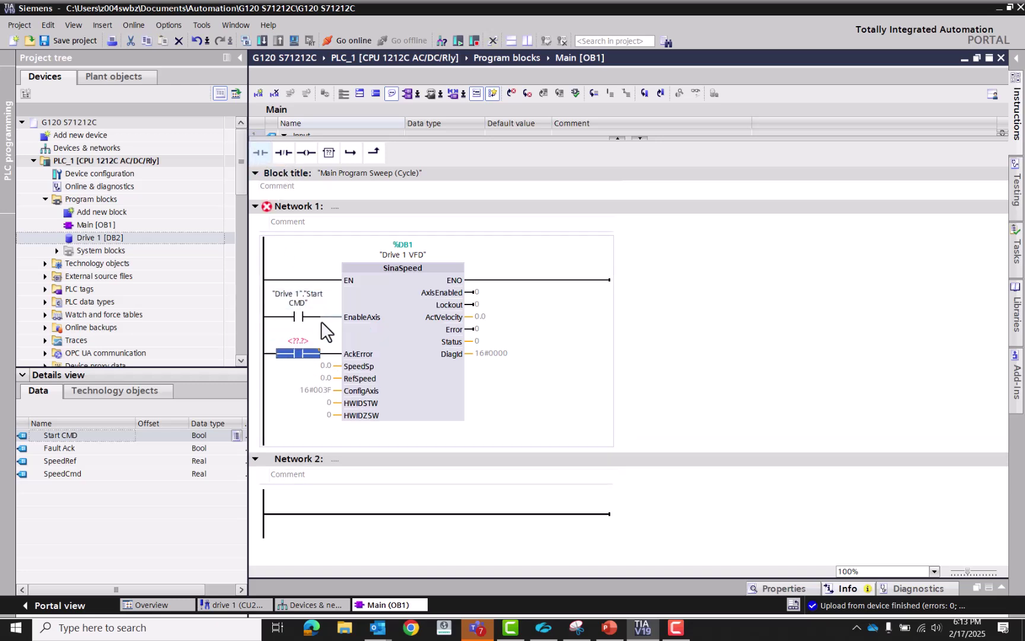
{"action": "left_click", "coordinate": [305, 300]}
{"action": "left_click_drag", "start_coordinate": [304, 301], "coordinate": [299, 340]}
{"action": "left_click", "coordinate": [300, 341]}
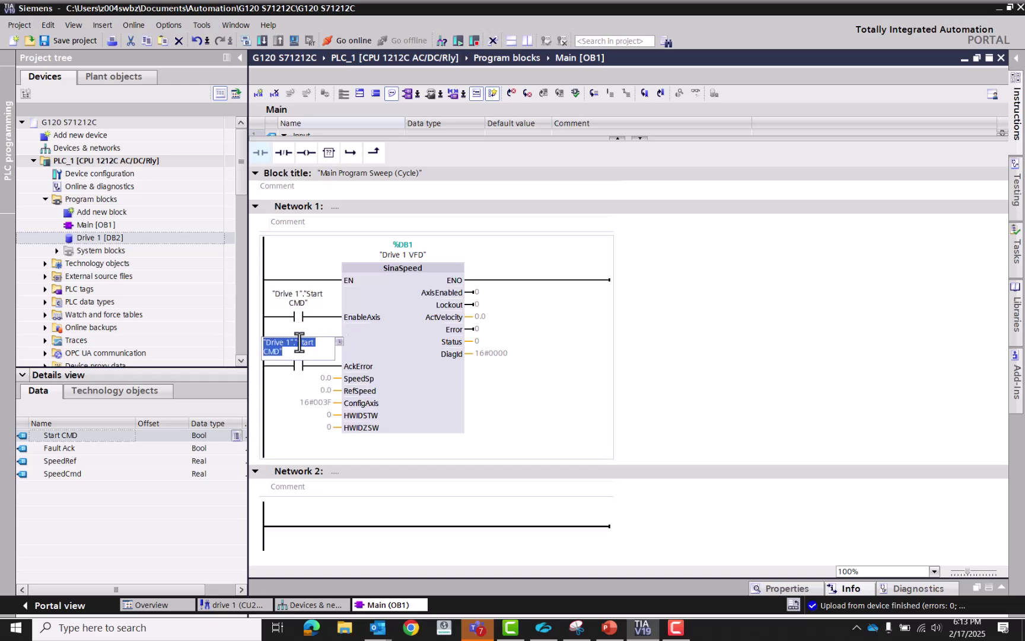
{"action": "left_click", "coordinate": [318, 342]}
{"action": "left_click", "coordinate": [339, 342]}
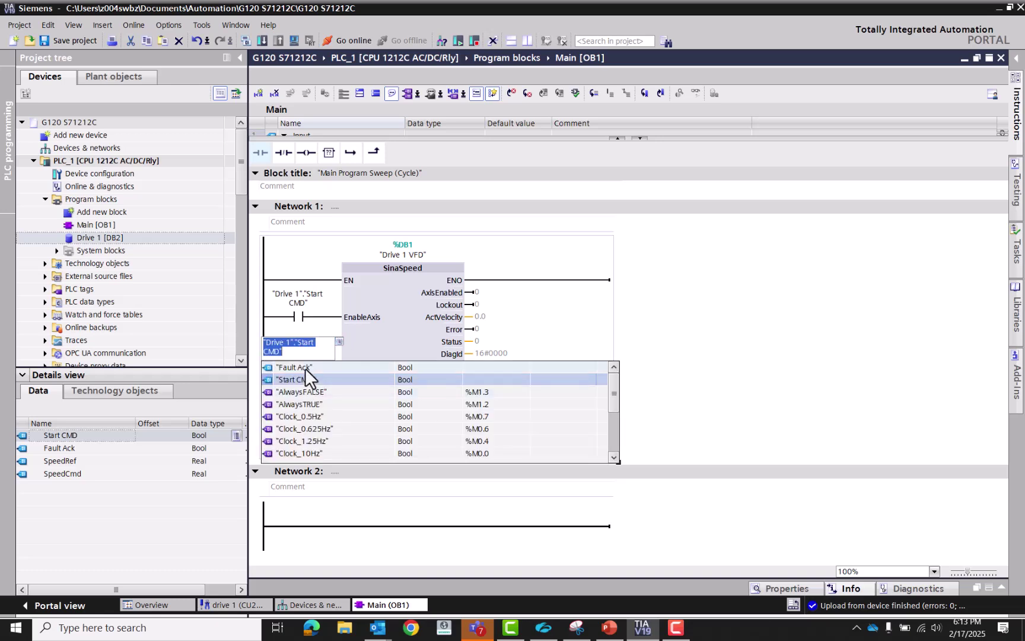
{"action": "left_click", "coordinate": [305, 369]}
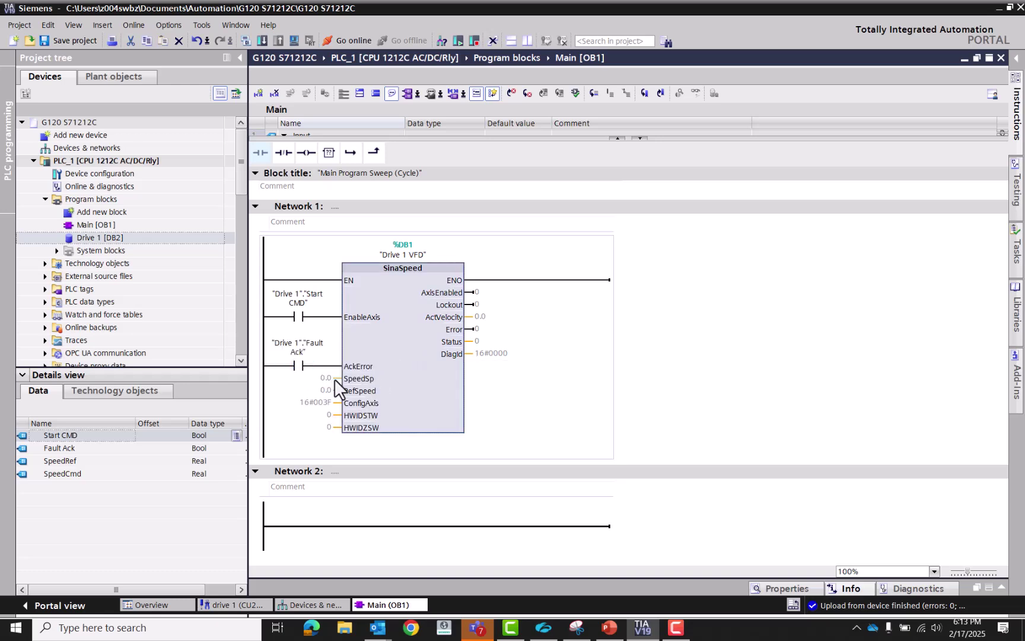
- Assign the Drive 1 SpeedCmd tag to the SpeedSp input
{"action": "left_click", "coordinate": [326, 378]}
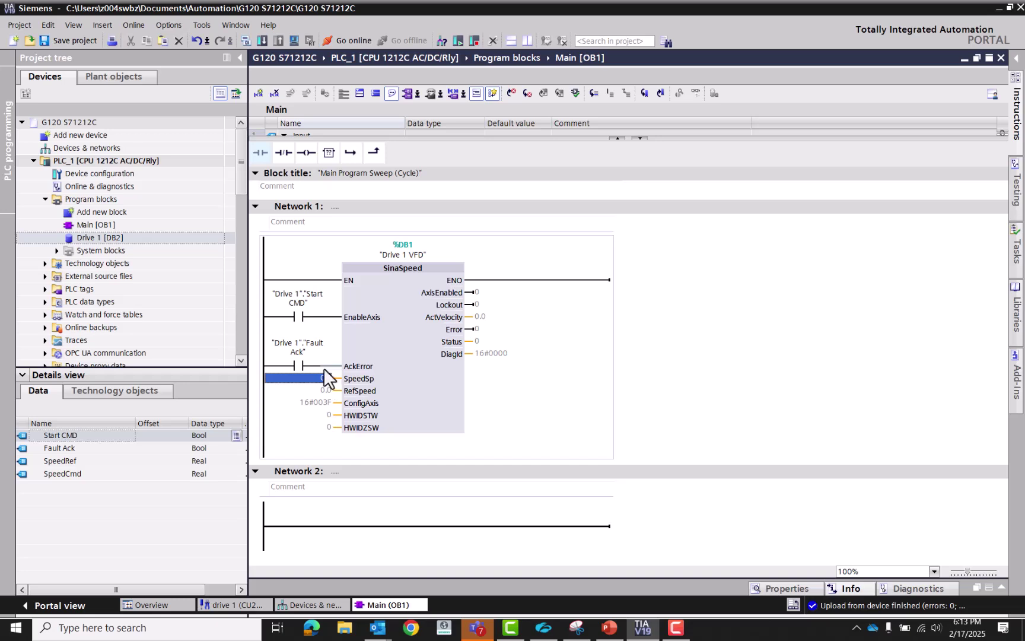
{"action": "left_click", "coordinate": [317, 351]}
{"action": "left_click_drag", "start_coordinate": [316, 352], "coordinate": [322, 374]}
{"action": "left_click", "coordinate": [339, 366]}
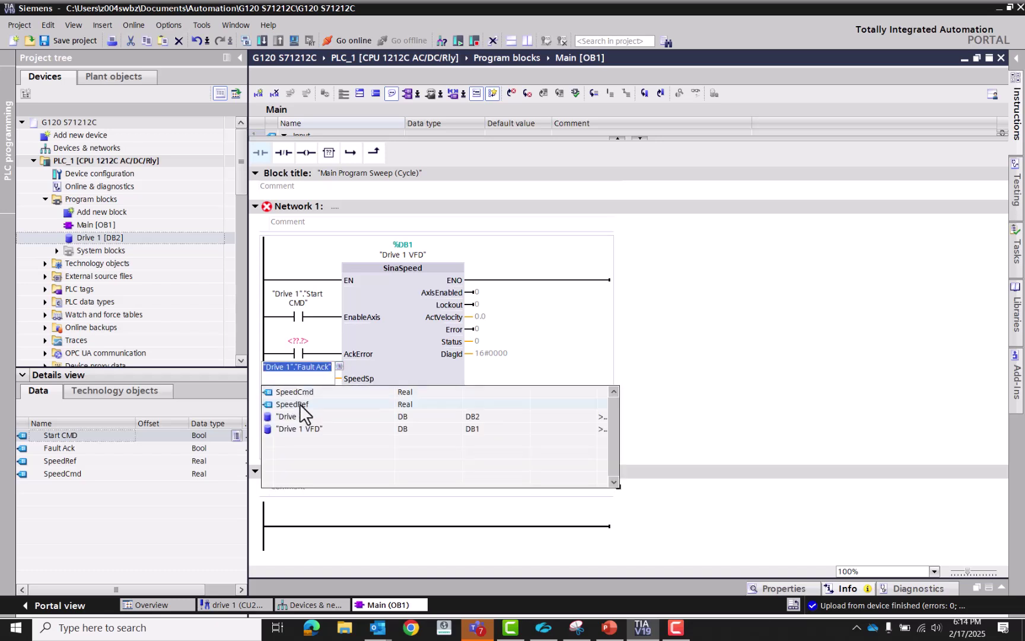
{"action": "left_click", "coordinate": [321, 403]}
{"action": "left_click", "coordinate": [350, 378]}
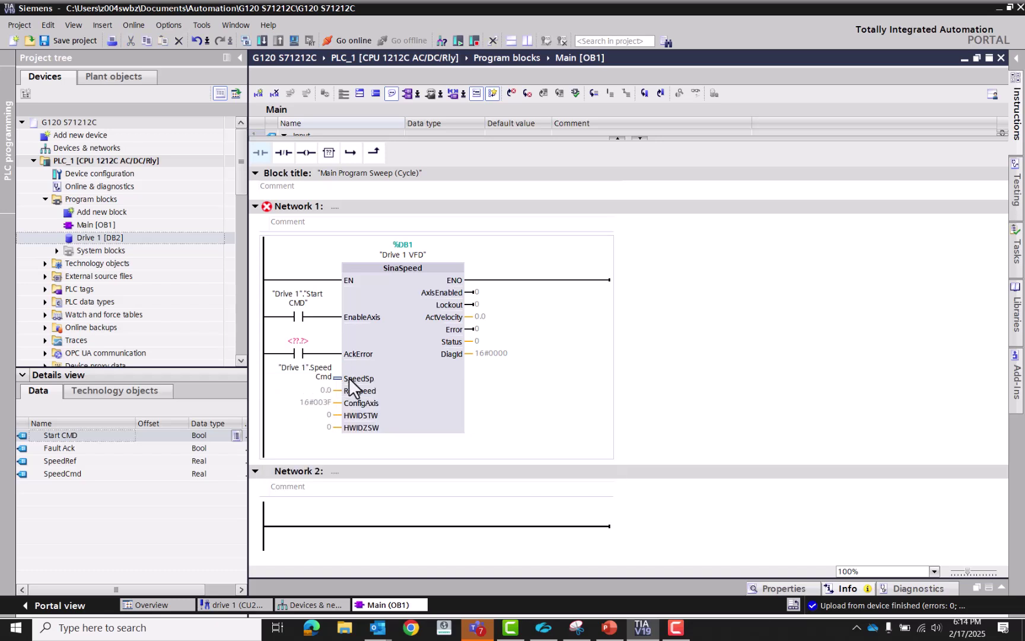
- Assign the Drive 1 SpeedRef tag to the RefSpeed input
{"action": "left_click", "coordinate": [327, 391]}
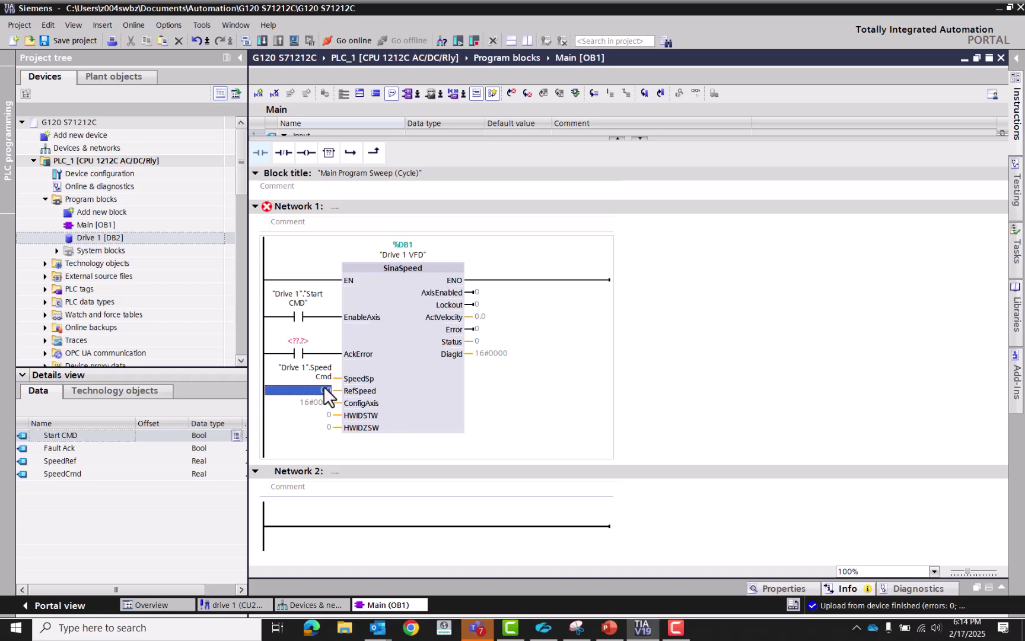
{"action": "left_click", "coordinate": [325, 373]}
{"action": "mouse_move", "coordinate": [325, 373]}
{"action": "left_mouse_down"}
{"action": "mouse_move", "coordinate": [309, 387]}
{"action": "mouse_move", "coordinate": [326, 388]}
{"action": "left_mouse_up"}
{"action": "left_click", "coordinate": [327, 379]}
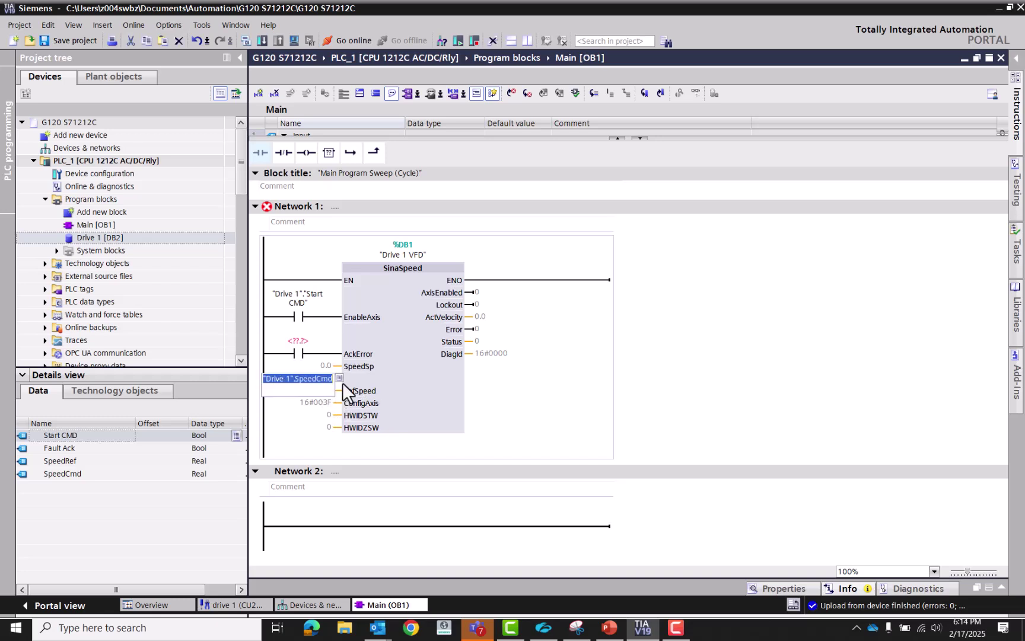
{"action": "left_click", "coordinate": [380, 393]}
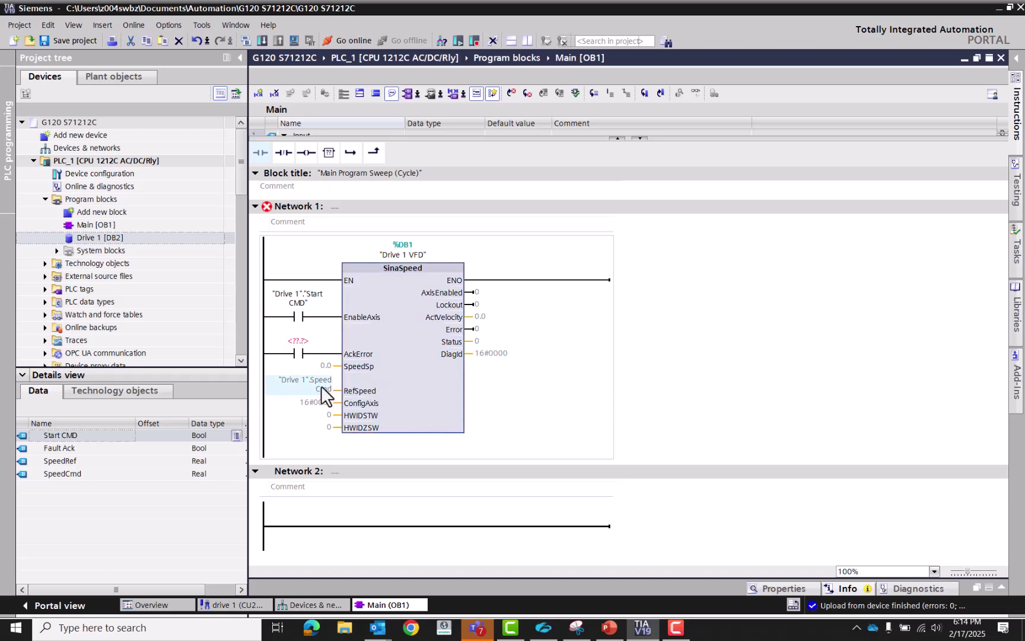
{"action": "mouse_move", "coordinate": [325, 395]}
{"action": "left_mouse_down"}
{"action": "mouse_move", "coordinate": [327, 361]}
{"action": "mouse_move", "coordinate": [314, 391]}
{"action": "mouse_move", "coordinate": [320, 373]}
{"action": "left_mouse_up"}
{"action": "left_click", "coordinate": [319, 393]}
{"action": "double_click", "coordinate": [321, 393]}
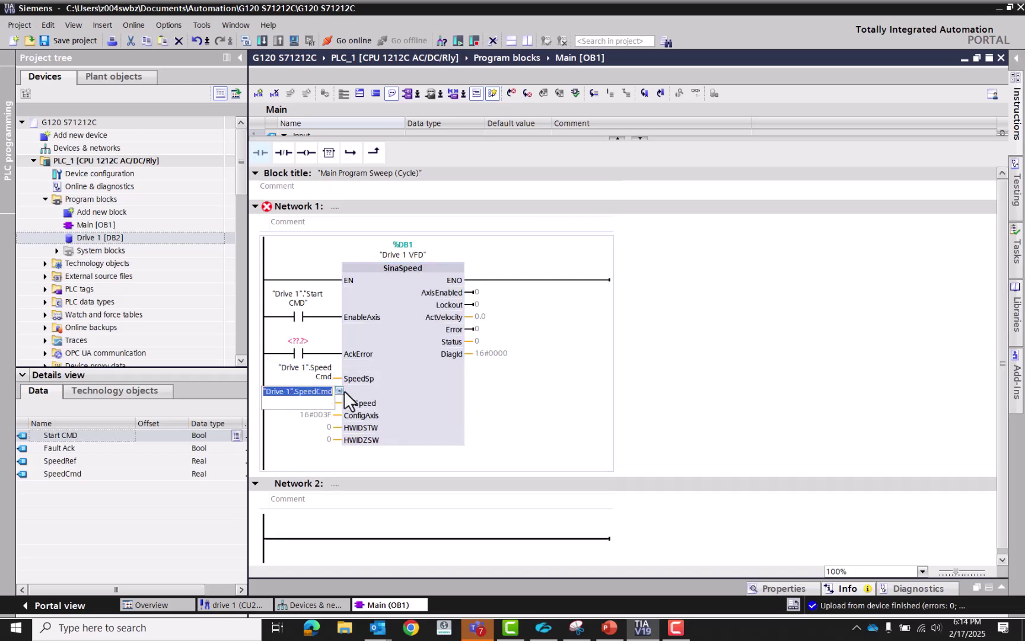
{"action": "left_click", "coordinate": [339, 391]}
{"action": "left_click", "coordinate": [312, 429]}
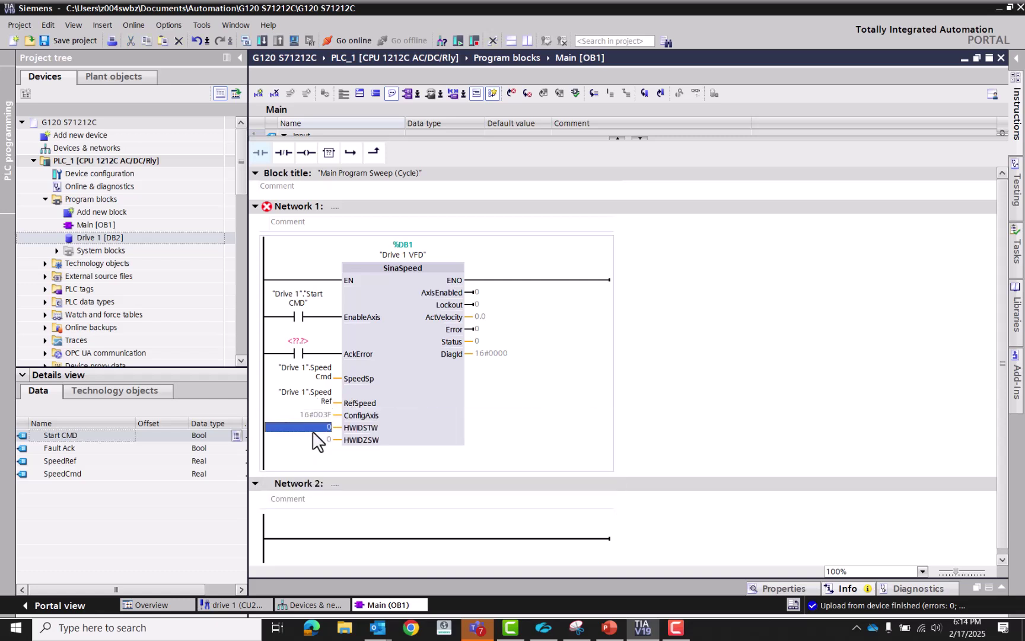
- Choose the drive's Standard_telegram_1 hardware ID for HWIDSTW
{"action": "double_click", "coordinate": [332, 427]}
{"action": "left_click", "coordinate": [338, 425]}
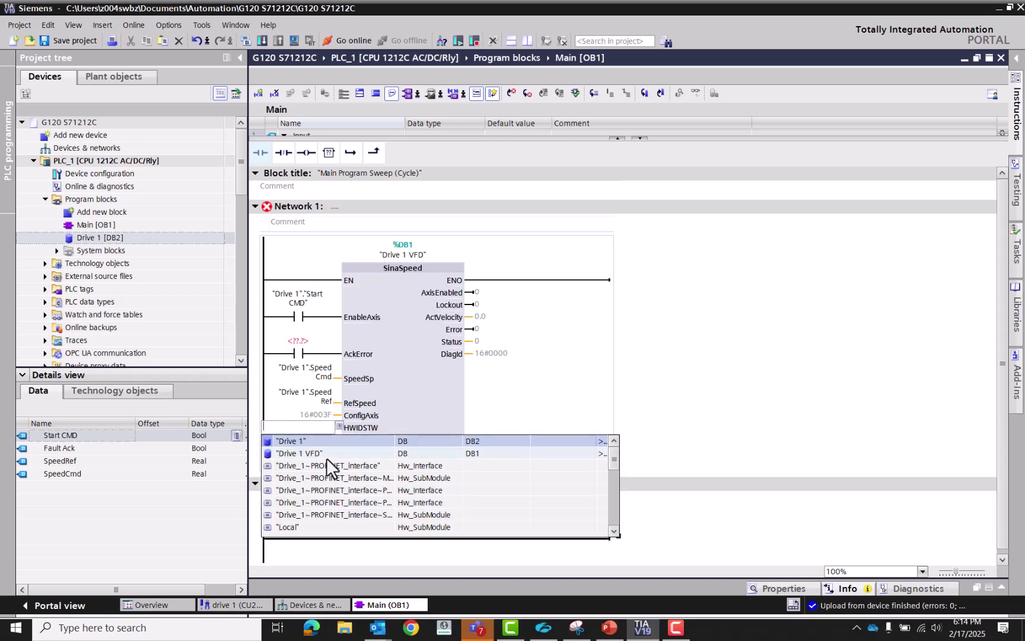
{"action": "left_click", "coordinate": [364, 514]}
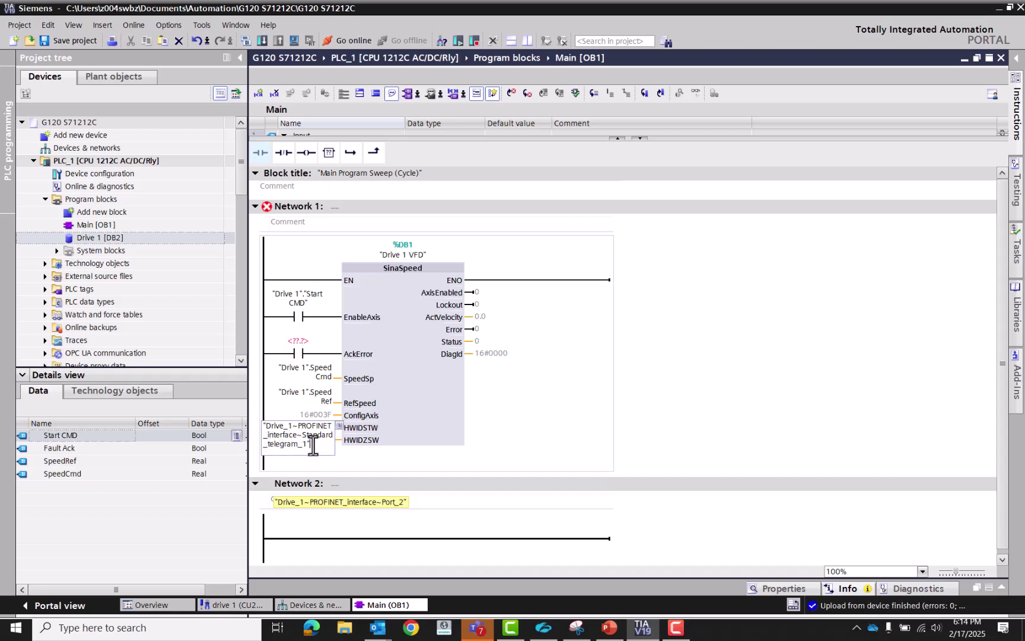
- Fill HWIDZSW with the drive's Standard_telegram_1 hardware identifier
{"action": "key", "text": "Return"}
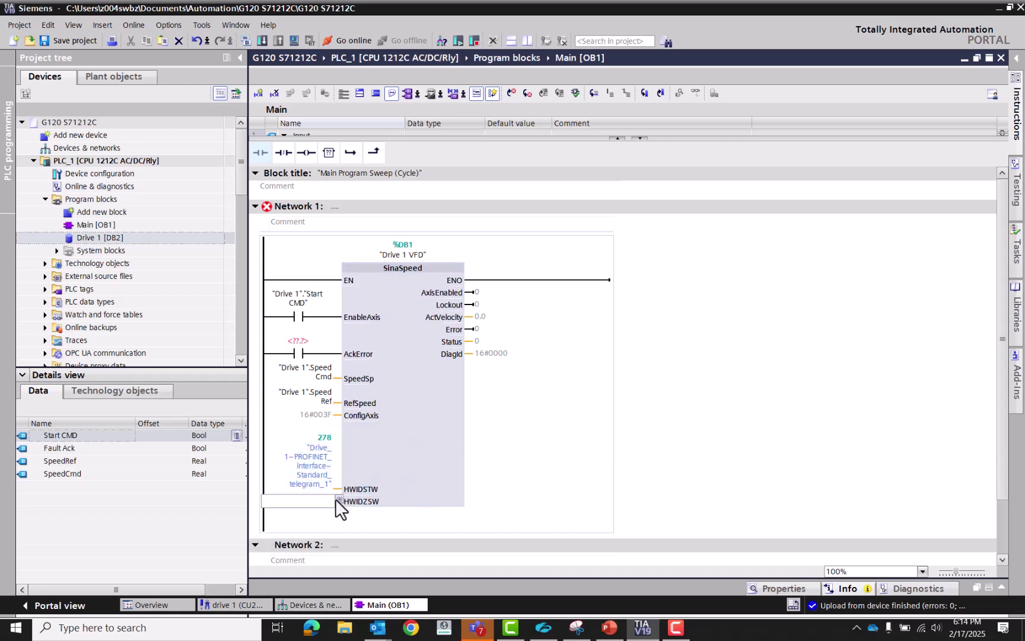
{"action": "left_click", "coordinate": [338, 499]}
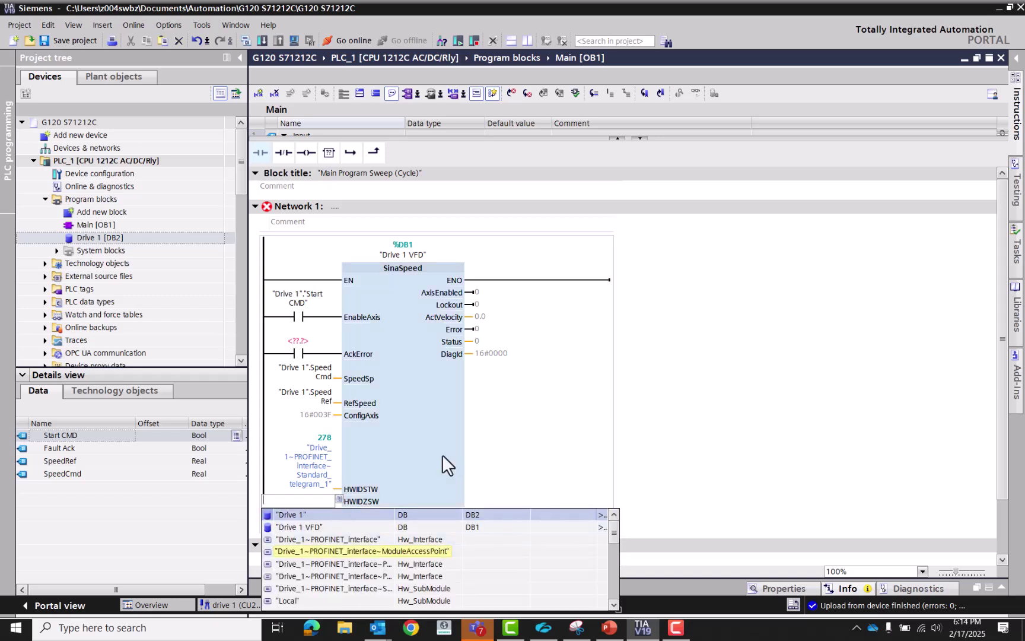
{"action": "scroll", "coordinate": [436, 459], "scroll_direction": "down", "scroll_amount": 2}
{"action": "scroll", "coordinate": [435, 459], "scroll_direction": "up", "scroll_amount": 2}
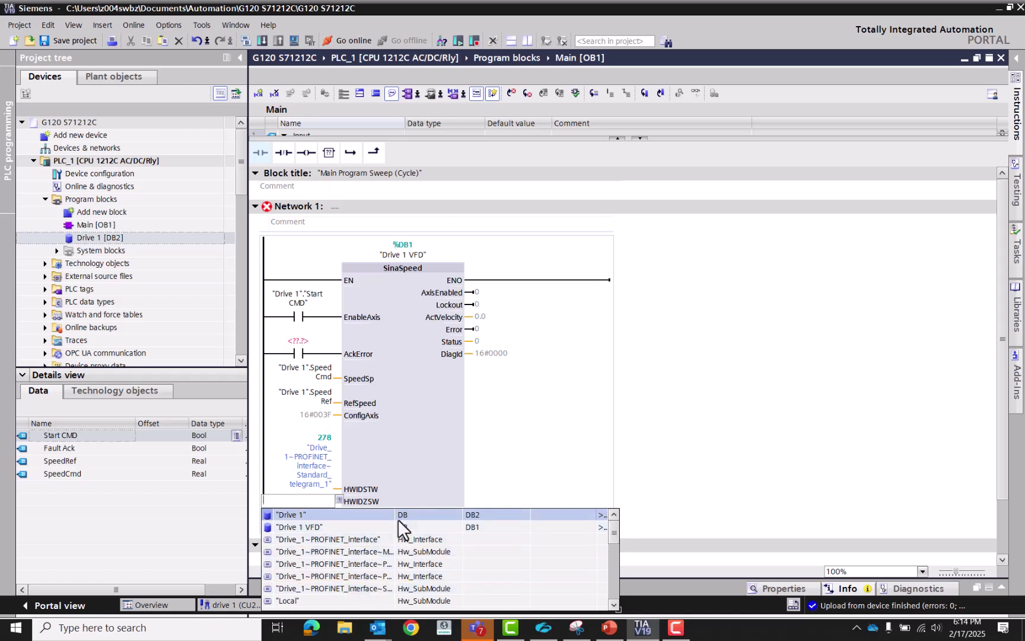
{"action": "left_click_drag", "start_coordinate": [392, 513], "coordinate": [453, 511]}
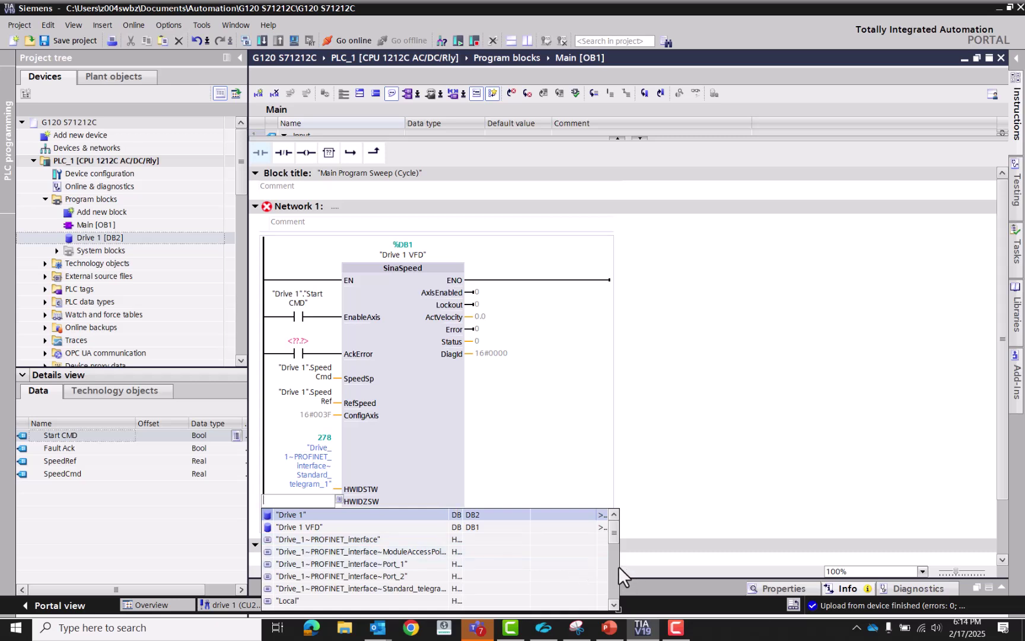
{"action": "left_click_drag", "start_coordinate": [619, 566], "coordinate": [752, 564]}
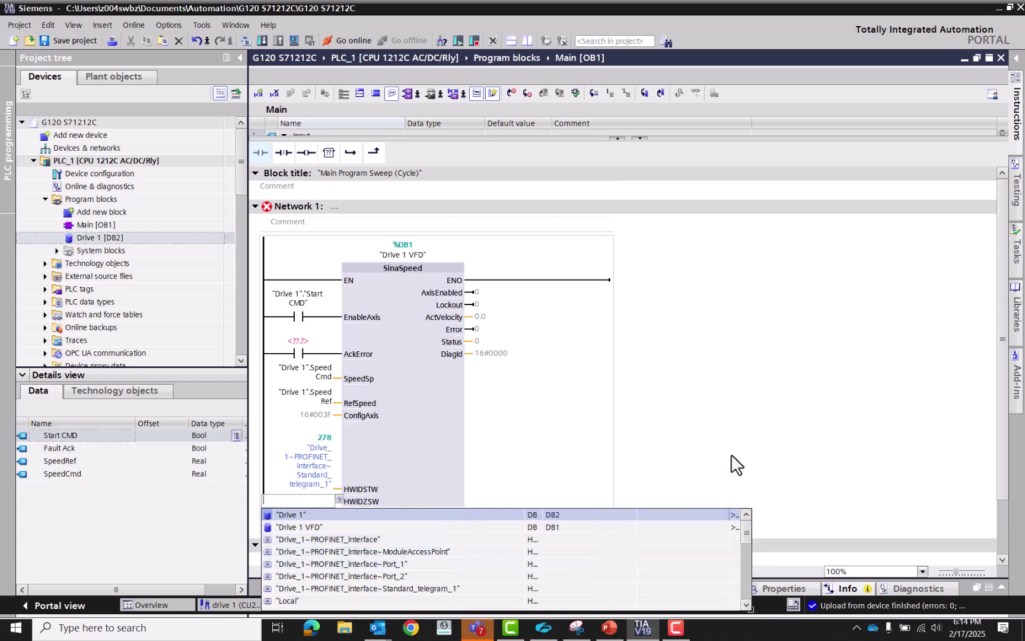
{"action": "scroll", "coordinate": [706, 421], "scroll_direction": "down", "scroll_amount": 1}
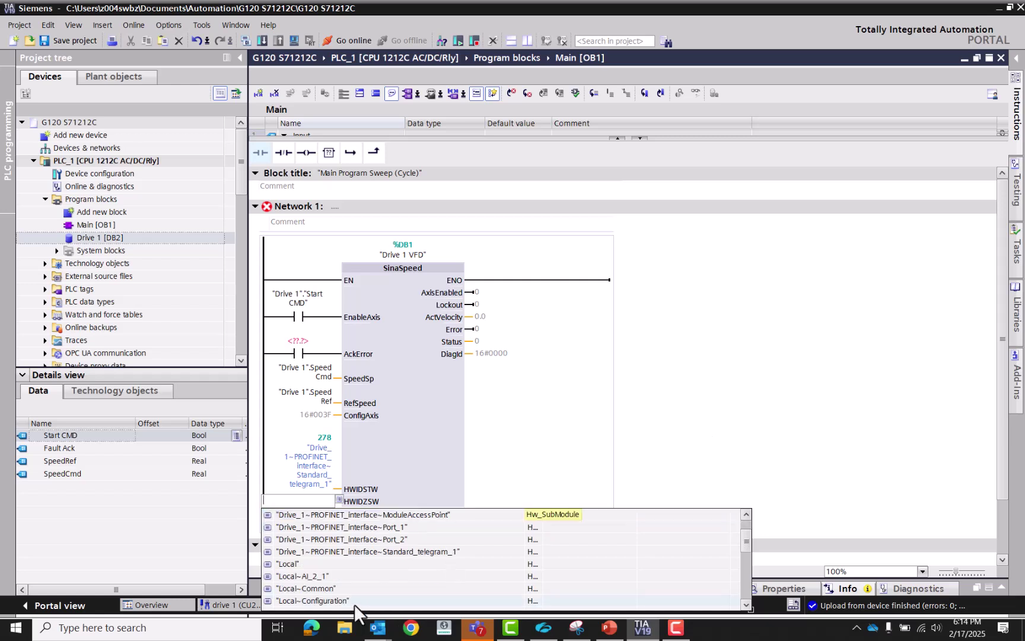
{"action": "left_click", "coordinate": [401, 552]}
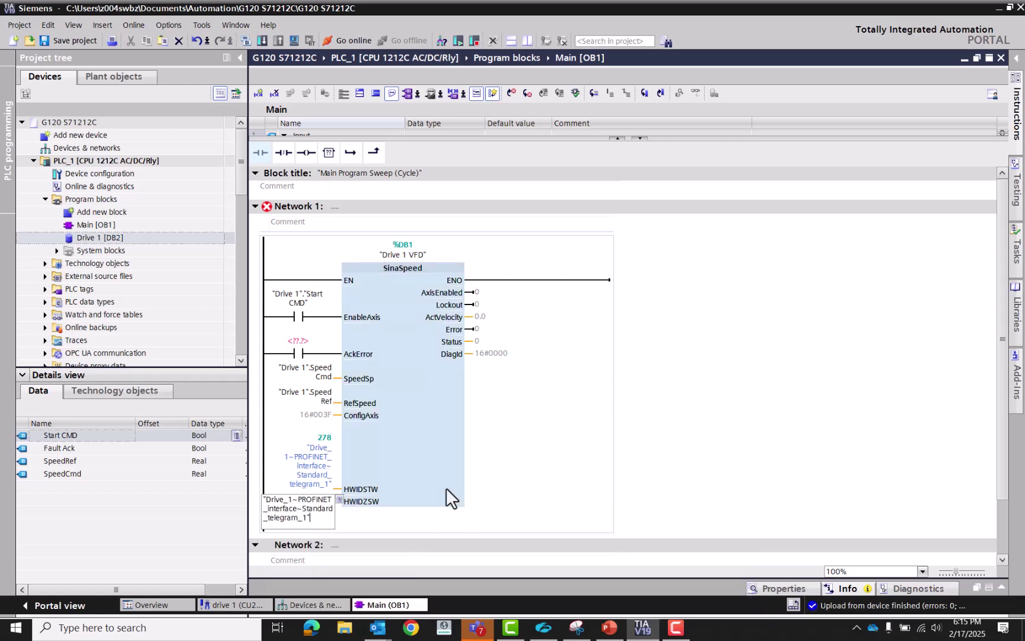
{"action": "scroll", "coordinate": [442, 481], "scroll_direction": "down", "scroll_amount": 2}
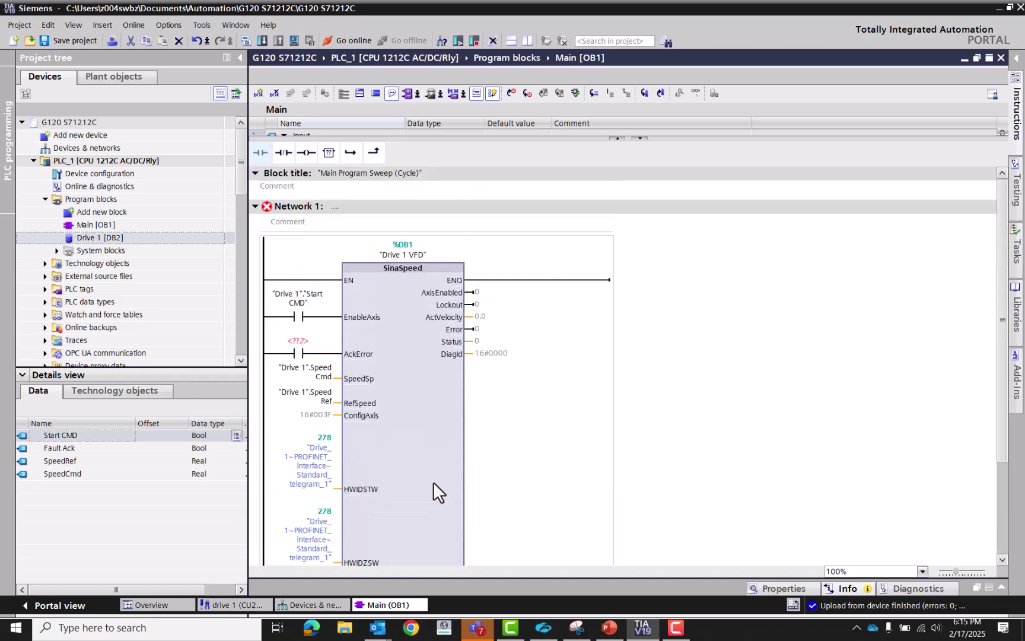
- Set the AckError contact operand to "Drive 1"."Fault Ack"
{"action": "left_click", "coordinate": [300, 340]}
{"action": "left_click", "coordinate": [303, 300]}
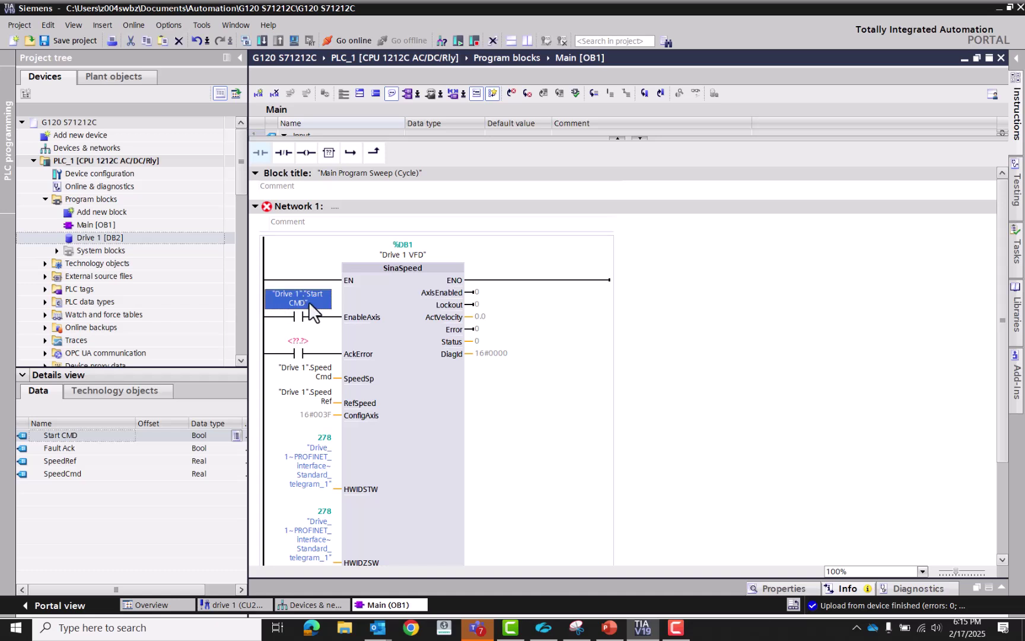
{"action": "left_click_drag", "start_coordinate": [303, 300], "coordinate": [302, 347]}
{"action": "left_click", "coordinate": [299, 343]}
{"action": "left_click", "coordinate": [339, 342]}
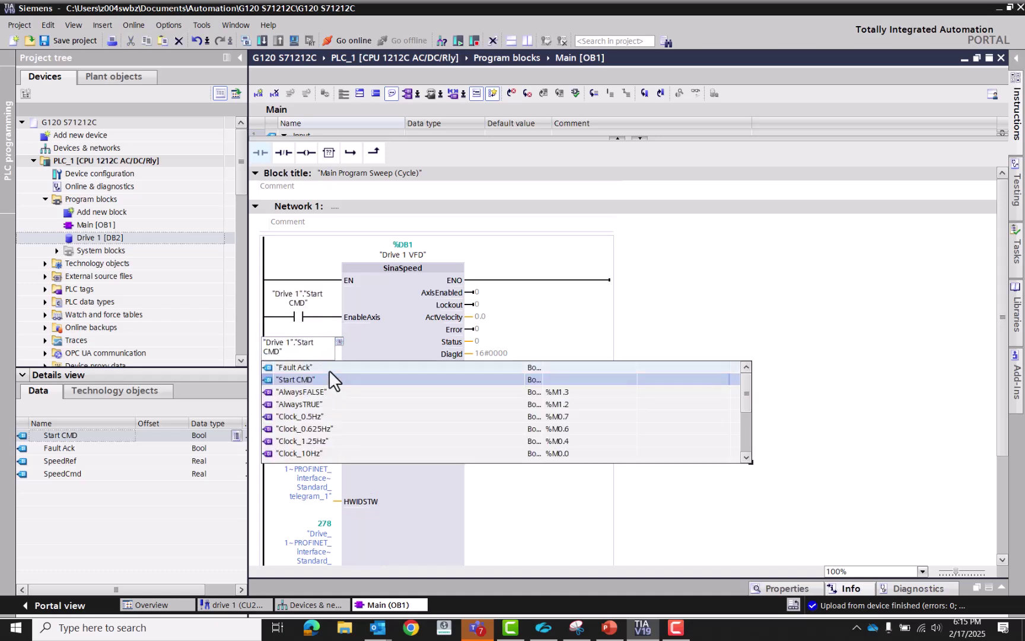
{"action": "left_click", "coordinate": [328, 367]}
{"action": "scroll", "coordinate": [396, 417], "scroll_direction": "down", "scroll_amount": 3}
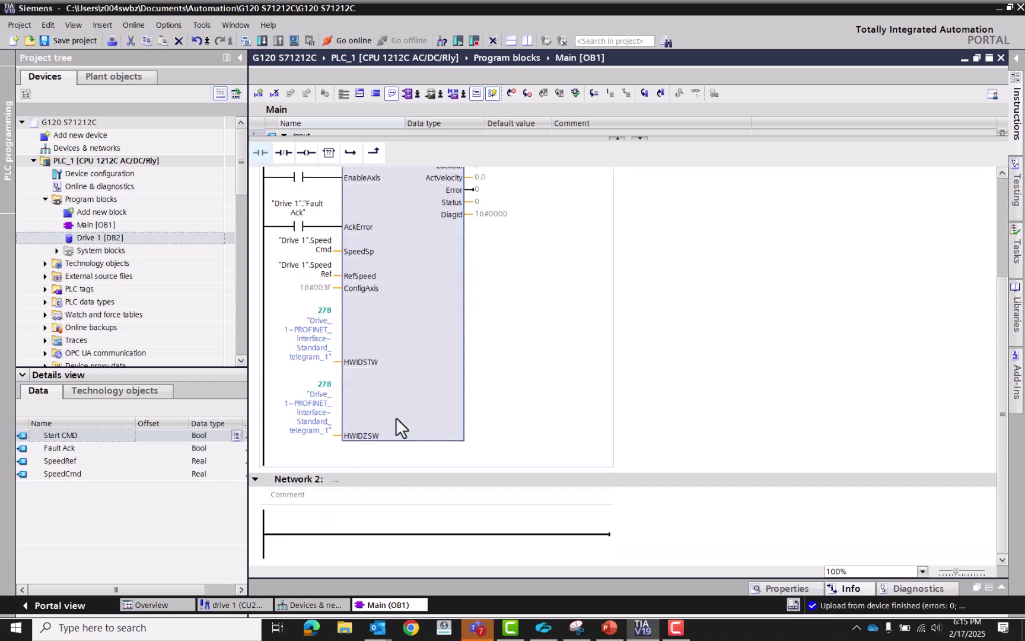
{"action": "scroll", "coordinate": [396, 418], "scroll_direction": "up", "scroll_amount": 3}
- Compile PLC_1 and download it to 192.168.0.10, stopping all modules, then restart them
{"action": "left_click", "coordinate": [136, 162]}
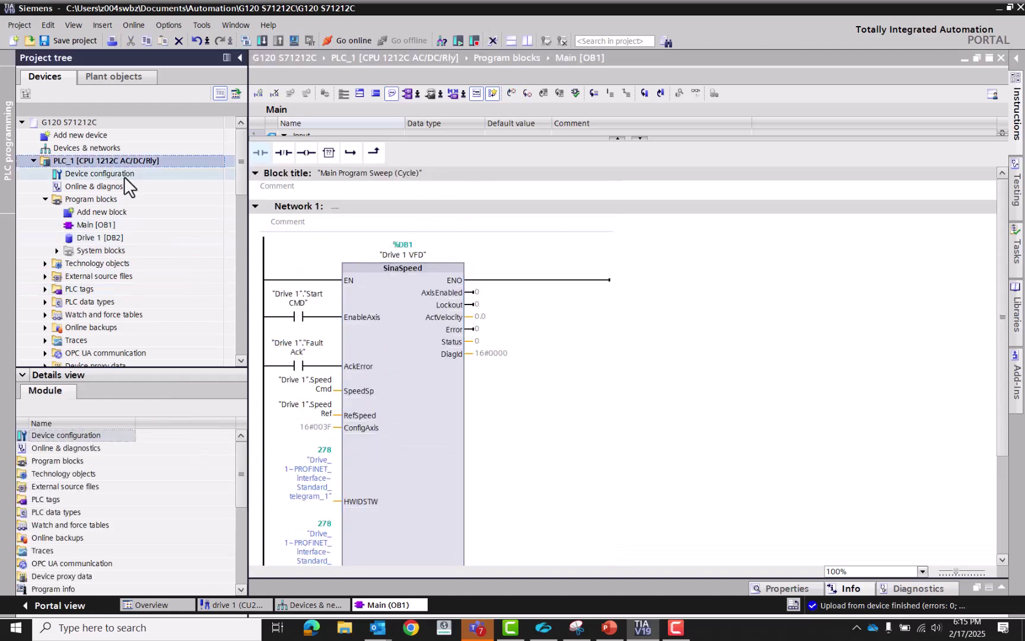
{"action": "left_click", "coordinate": [261, 40]}
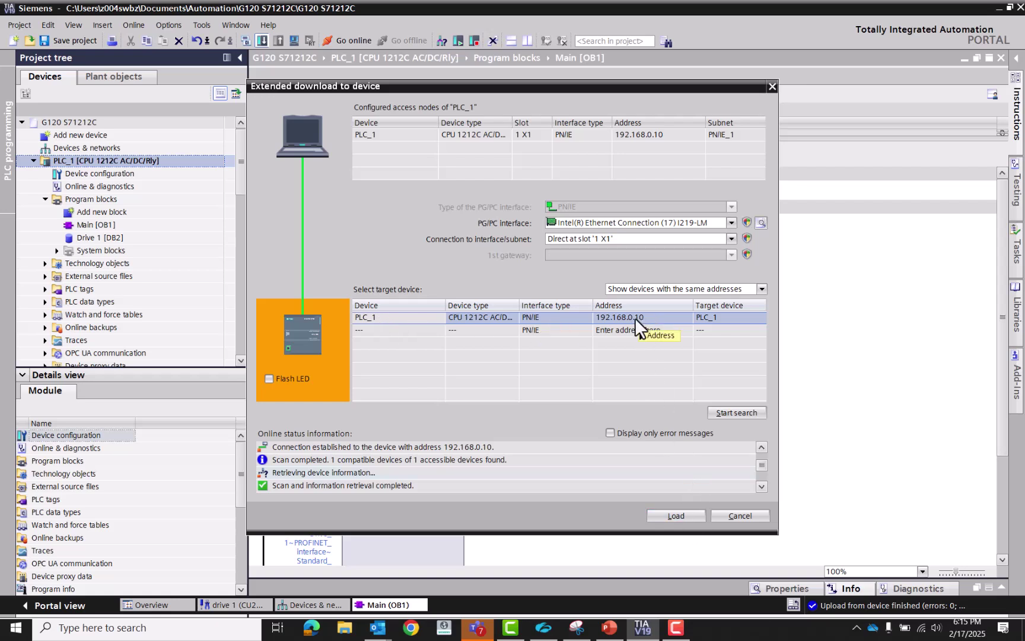
{"action": "mouse_move", "coordinate": [628, 318]}
{"action": "left_click", "coordinate": [675, 516]}
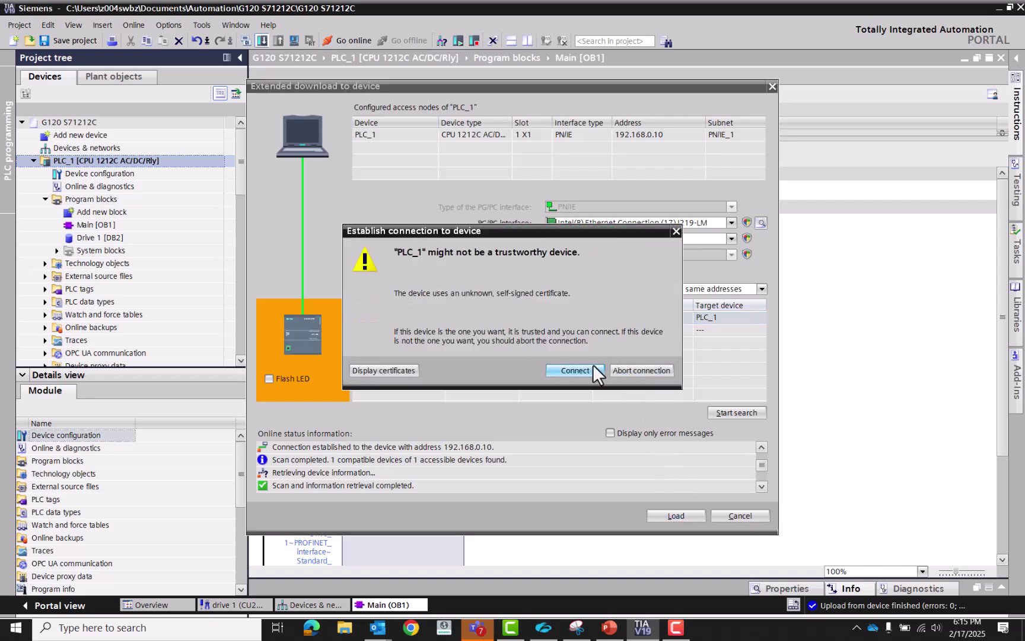
{"action": "left_click", "coordinate": [591, 367]}
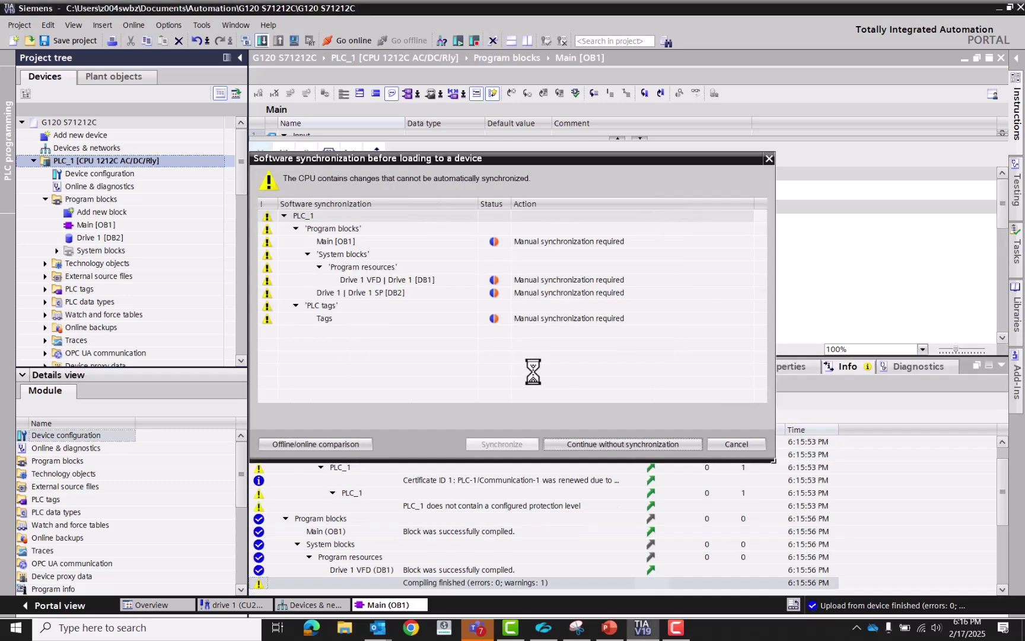
{"action": "left_click", "coordinate": [568, 443]}
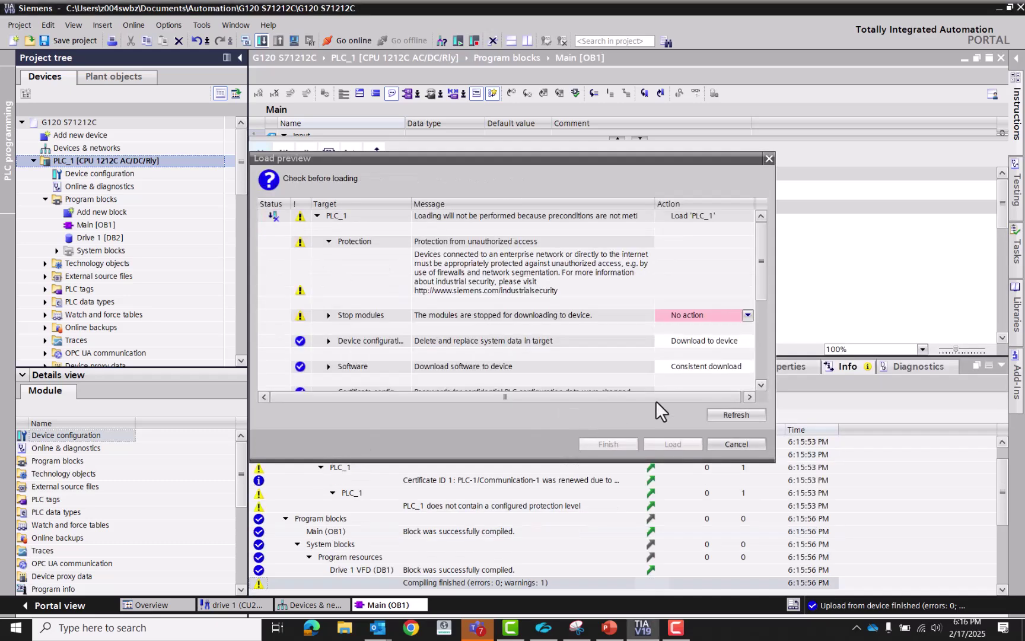
{"action": "left_click", "coordinate": [747, 315]}
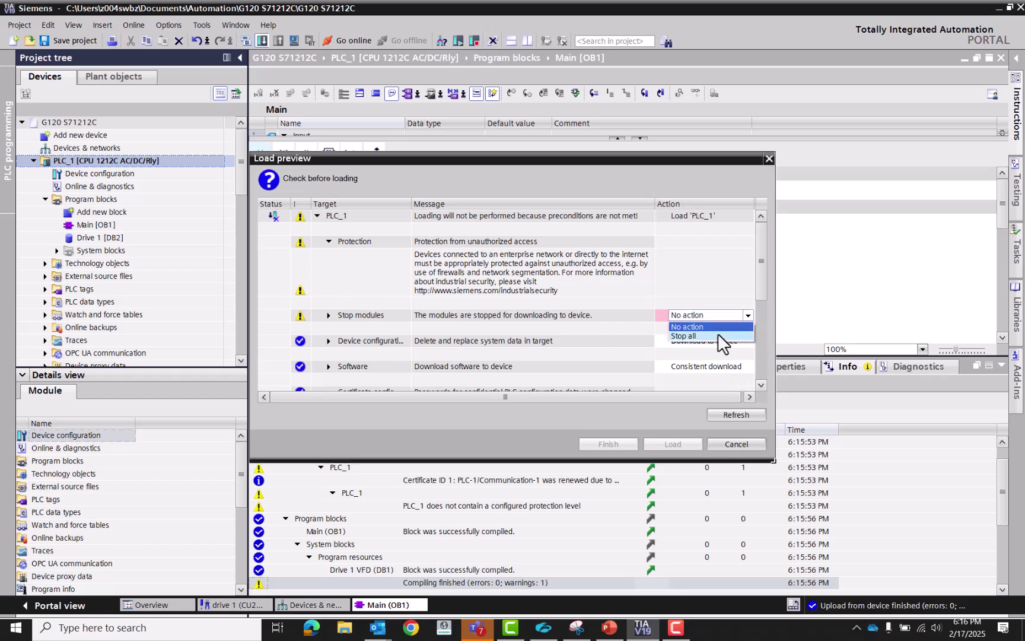
{"action": "left_click", "coordinate": [715, 336]}
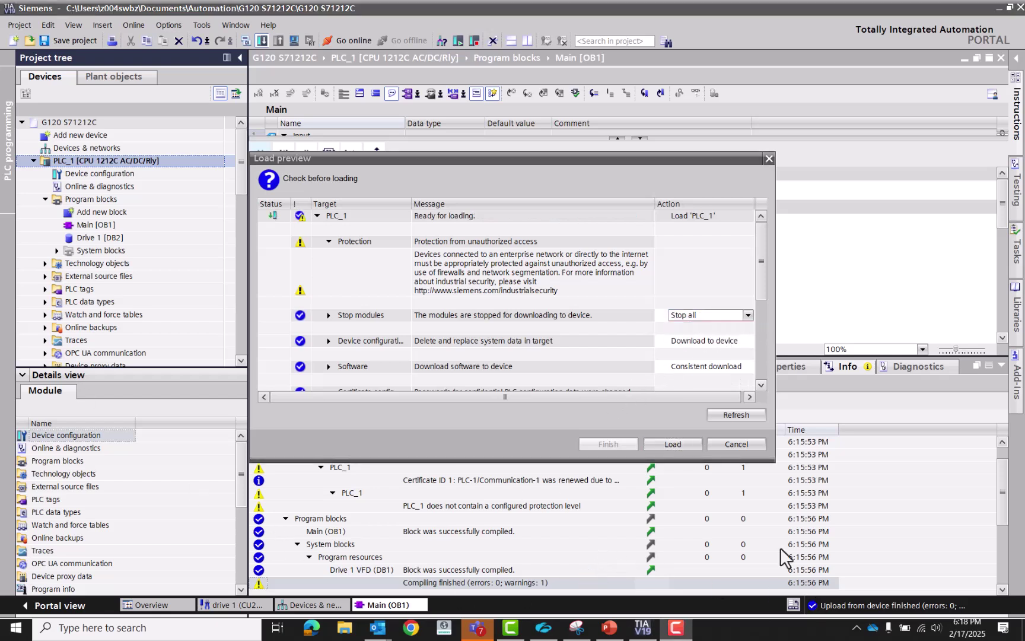
{"action": "left_click", "coordinate": [673, 444]}
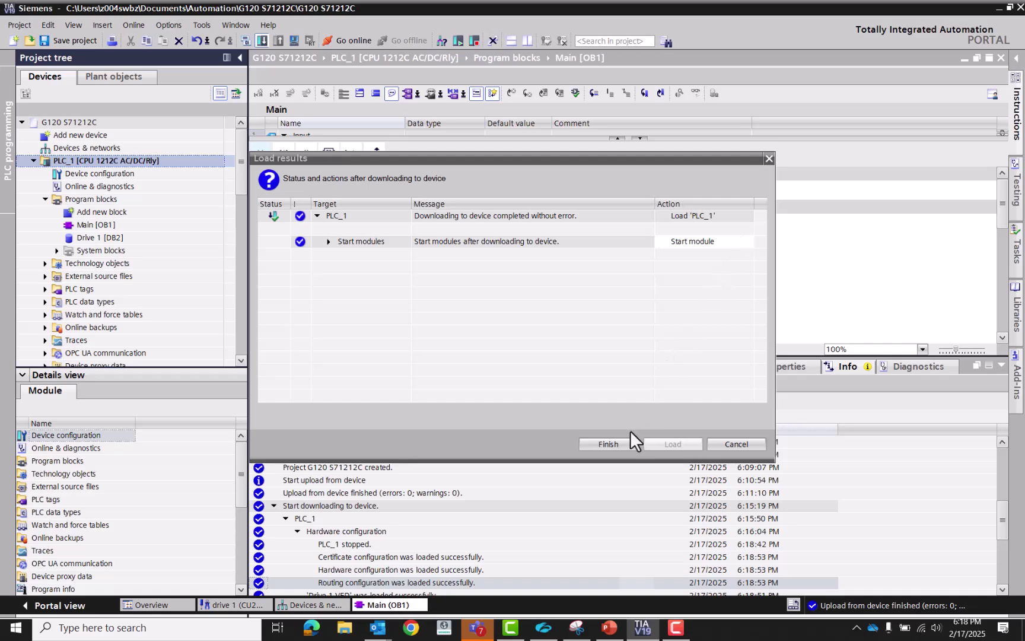
{"action": "left_click", "coordinate": [617, 448]}
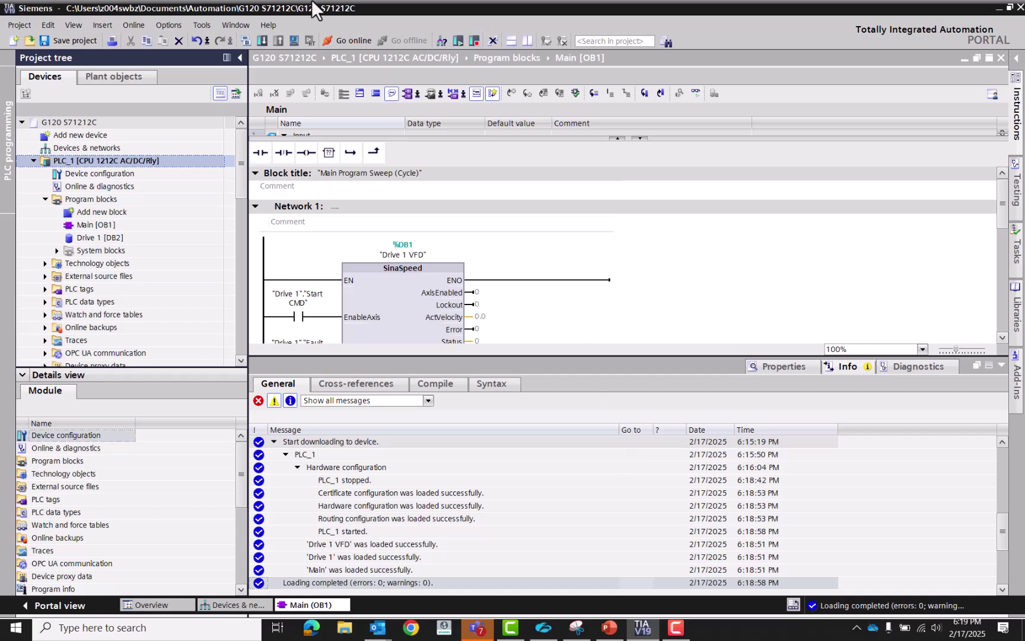
- Go online, monitor the SinaSpeed network and modify Fault Ack to 1 to clear the lockout
{"action": "left_click", "coordinate": [350, 41]}
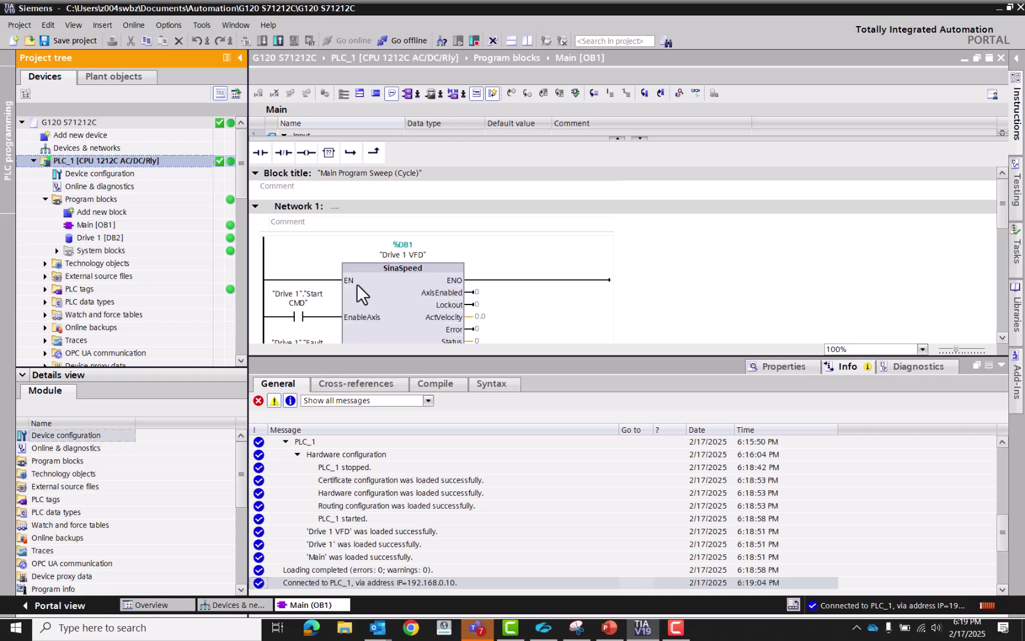
{"action": "left_click", "coordinate": [695, 94]}
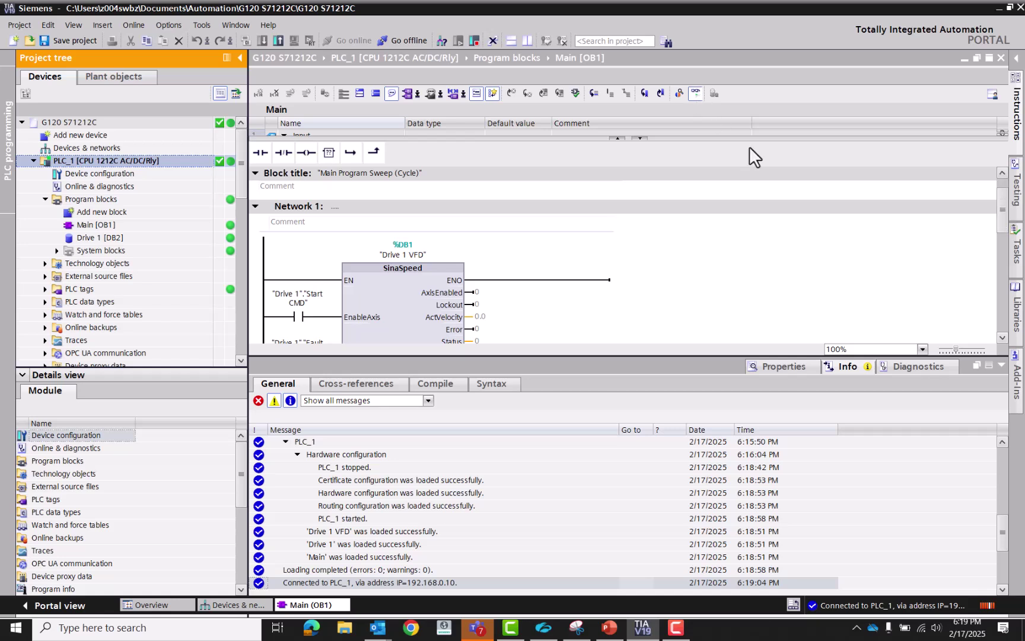
{"action": "left_click", "coordinate": [1000, 365]}
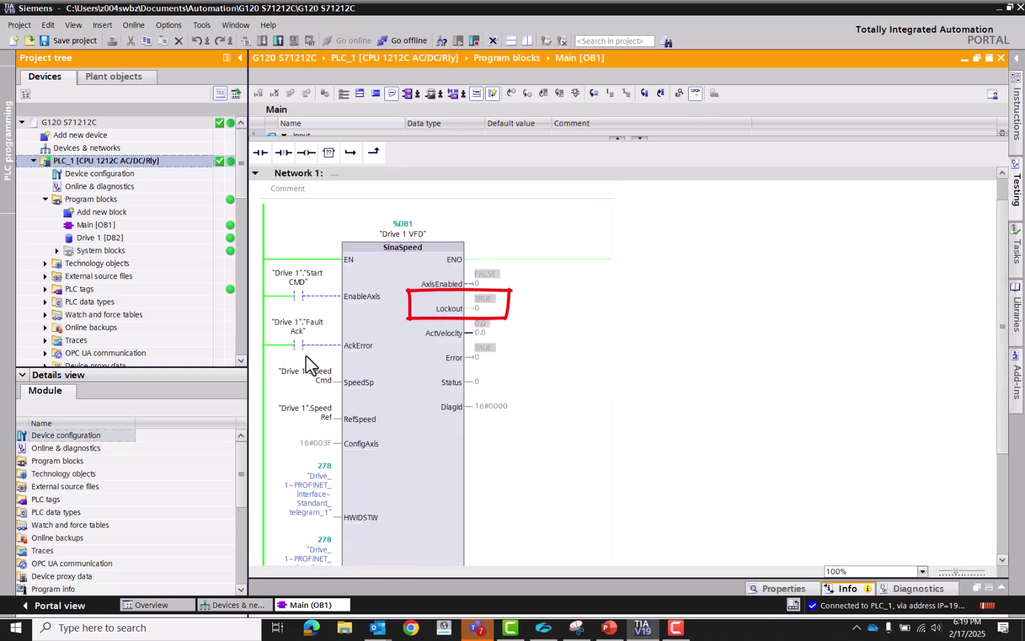
{"action": "left_click", "coordinate": [304, 332]}
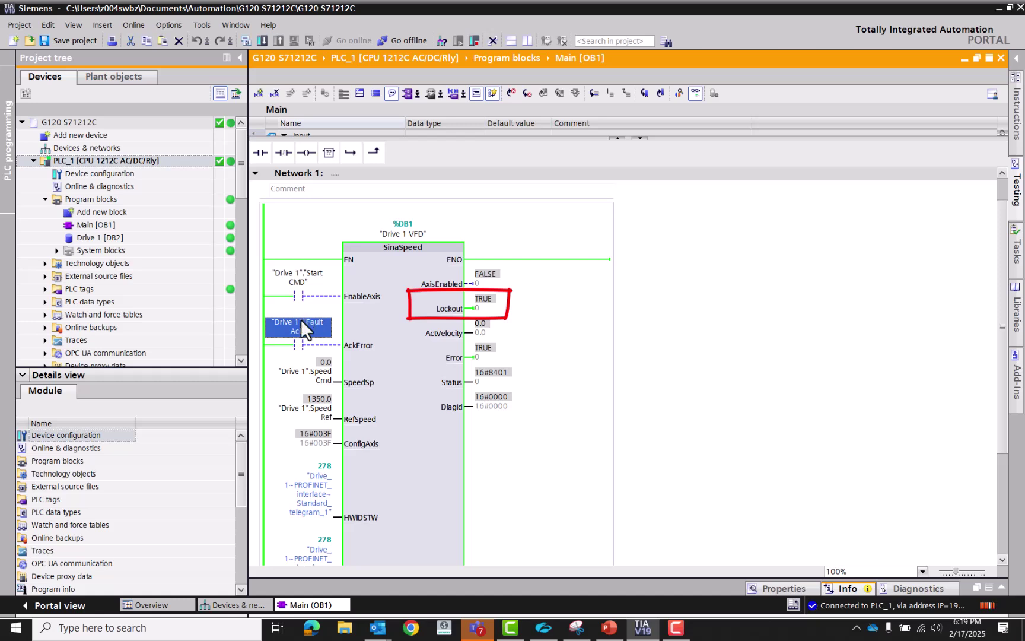
{"action": "key", "text": "ctrl+F2"}
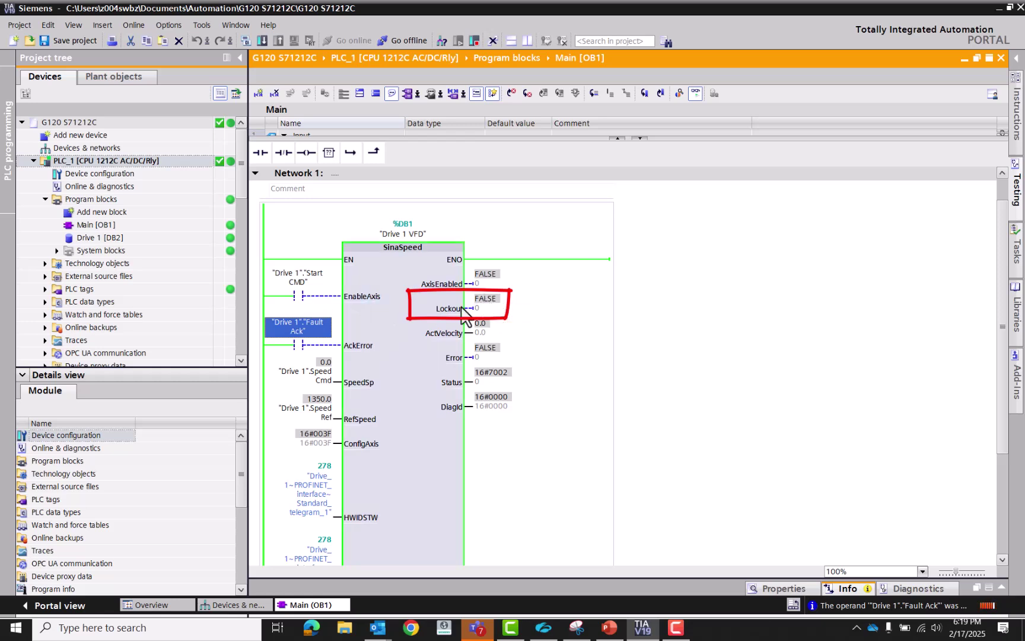
- Modify the SpeedCmd operand to 250
{"action": "scroll", "coordinate": [323, 387], "scroll_direction": "down", "scroll_amount": 3}
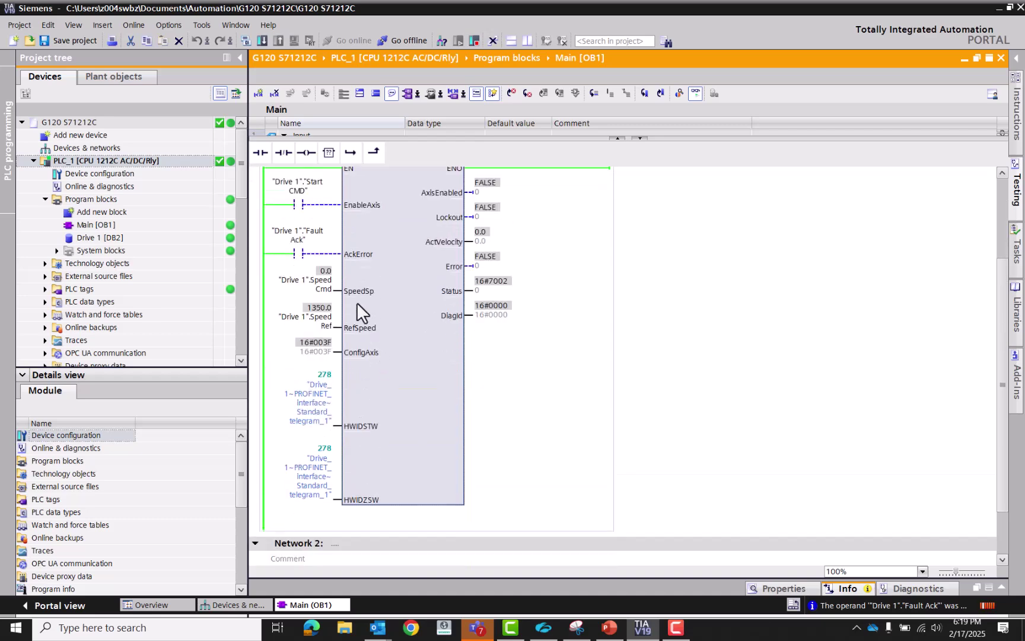
{"action": "right_click", "coordinate": [319, 279]}
{"action": "mouse_move", "coordinate": [355, 289]}
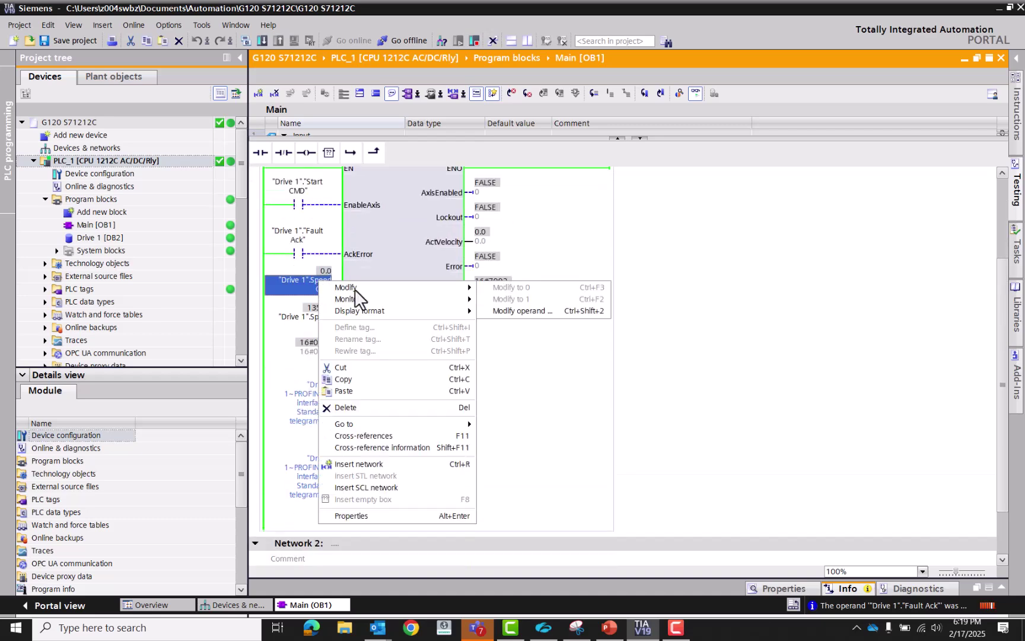
{"action": "left_click", "coordinate": [538, 316]}
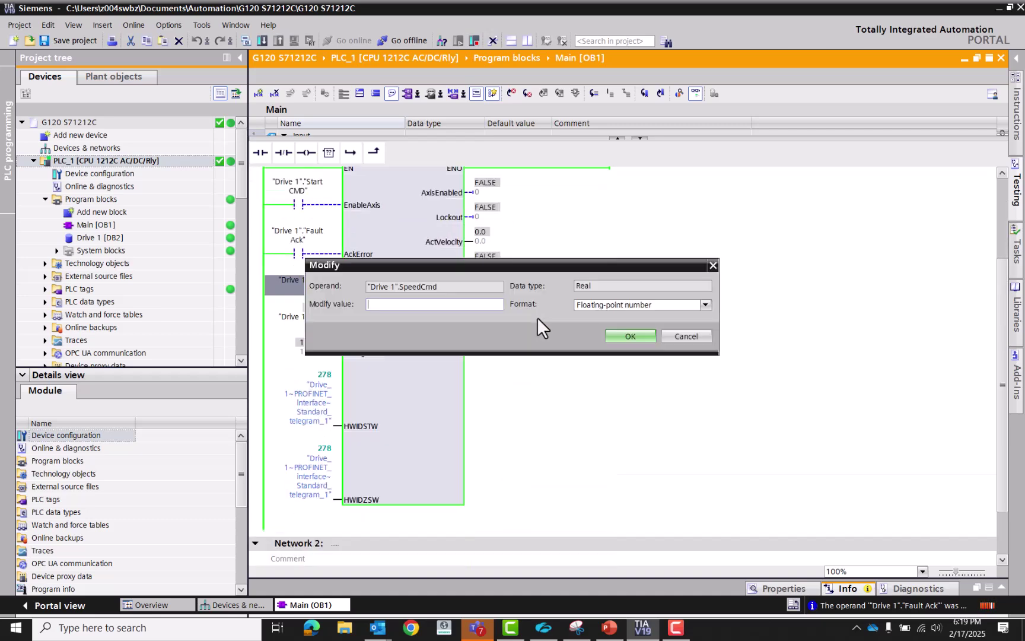
{"action": "type", "text": "250"}
{"action": "key", "text": "Return"}
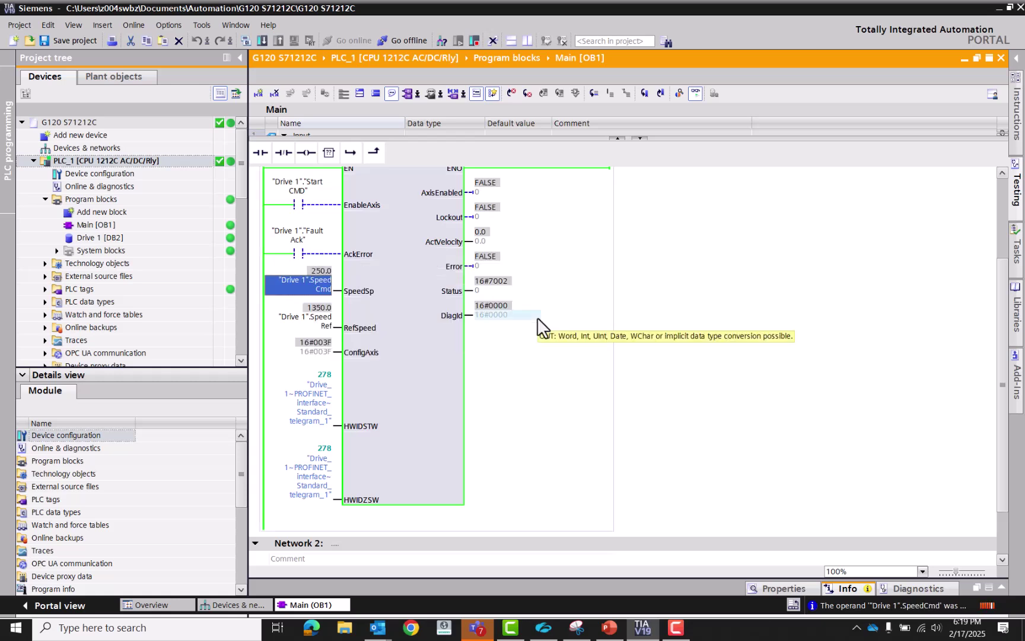
- Modify Start CMD to 1 so the drive runs up to about 250 rpm
{"action": "left_click", "coordinate": [300, 187]}
{"action": "right_click", "coordinate": [299, 187]}
{"action": "mouse_move", "coordinate": [352, 193]}
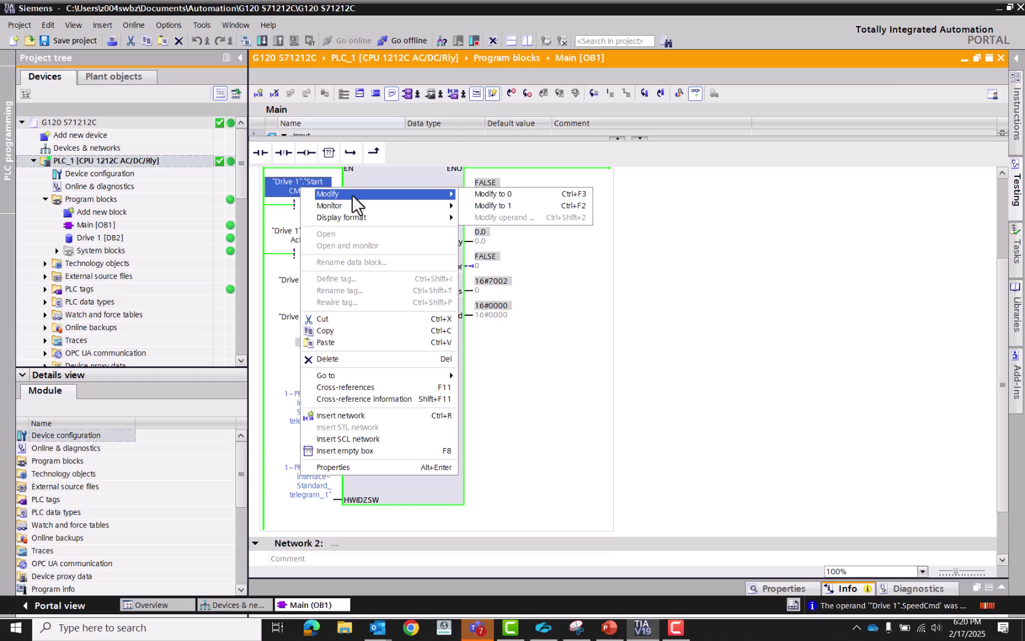
{"action": "left_click", "coordinate": [493, 206]}
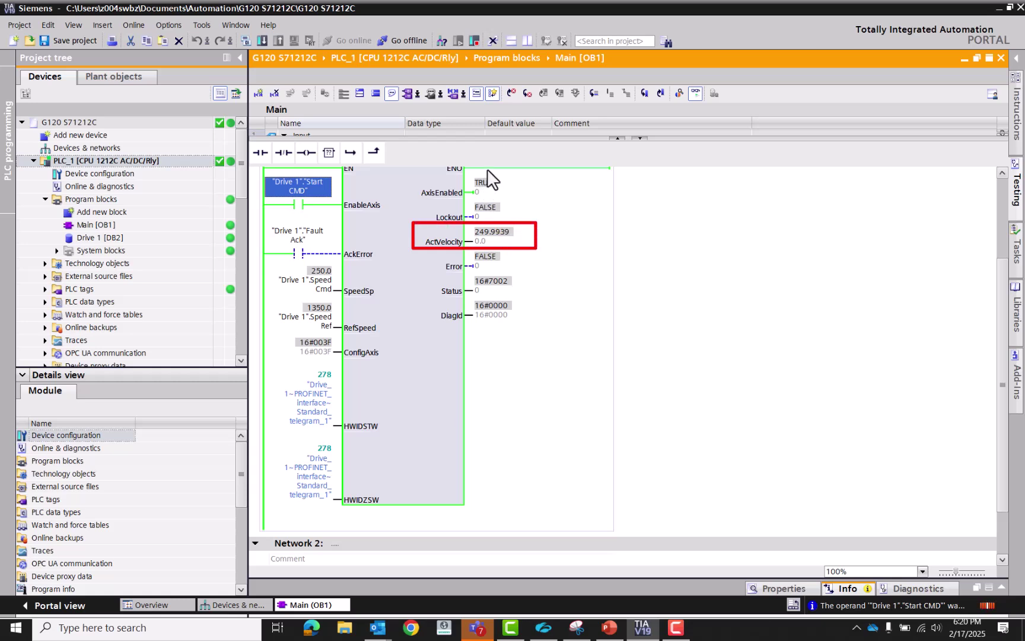
- Modify Start CMD back to 0 to stop the drive
{"action": "right_click", "coordinate": [305, 202]}
{"action": "mouse_move", "coordinate": [312, 203]}
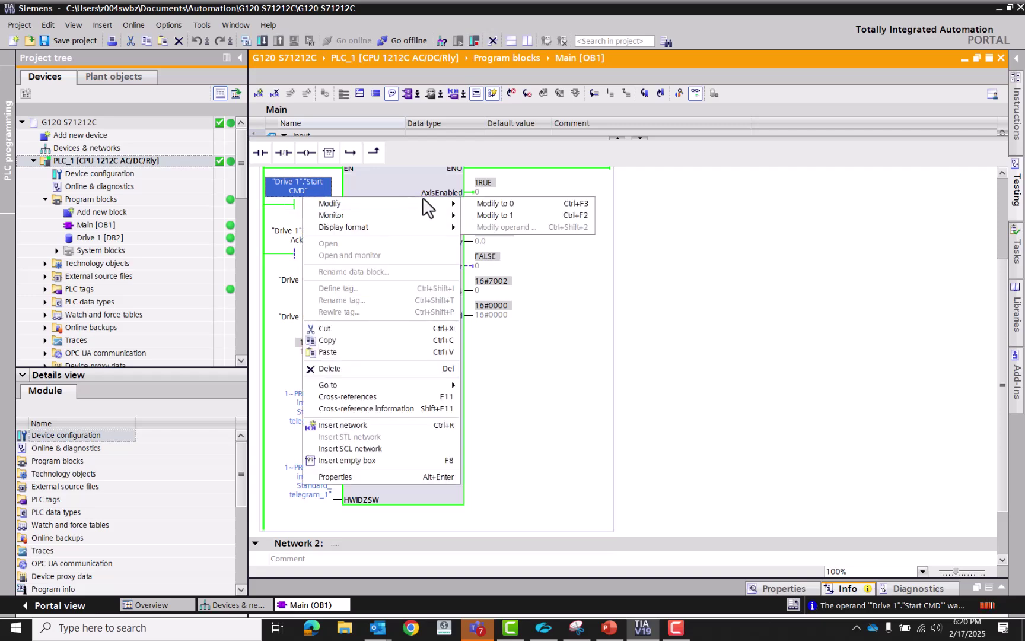
{"action": "left_click", "coordinate": [475, 204]}
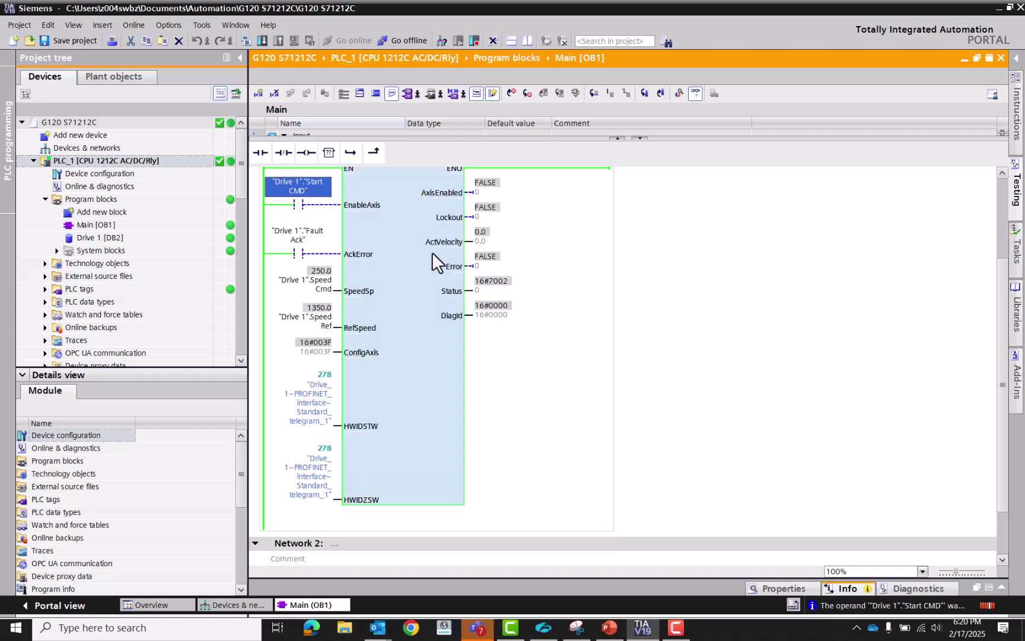
{"action": "scroll", "coordinate": [439, 328], "scroll_direction": "up", "scroll_amount": 3}
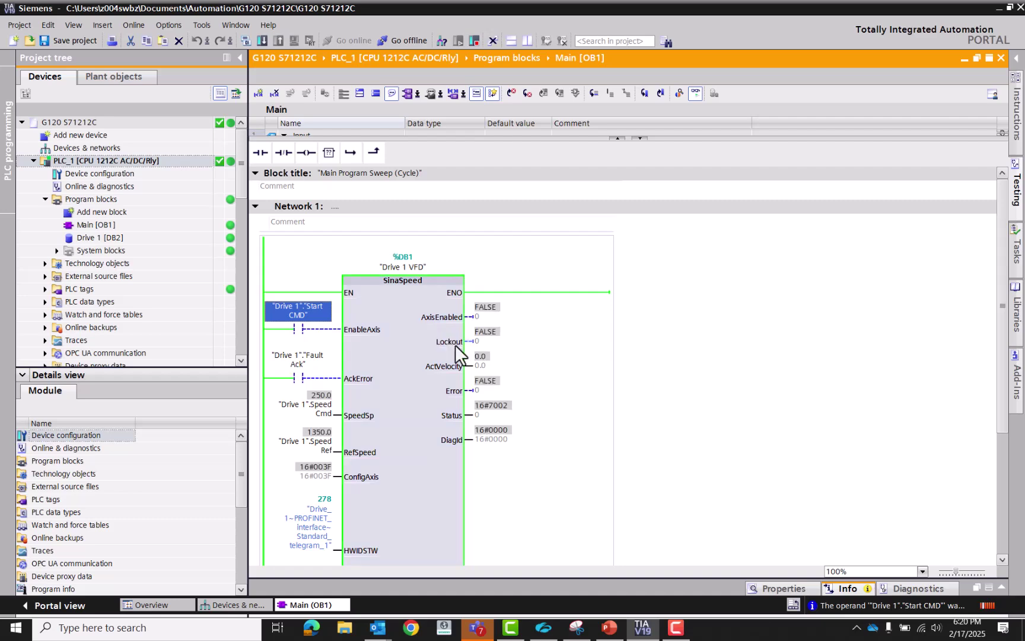
{"action": "scroll", "coordinate": [455, 344], "scroll_direction": "down", "scroll_amount": 3}
{"action": "scroll", "coordinate": [462, 390], "scroll_direction": "up", "scroll_amount": 3}
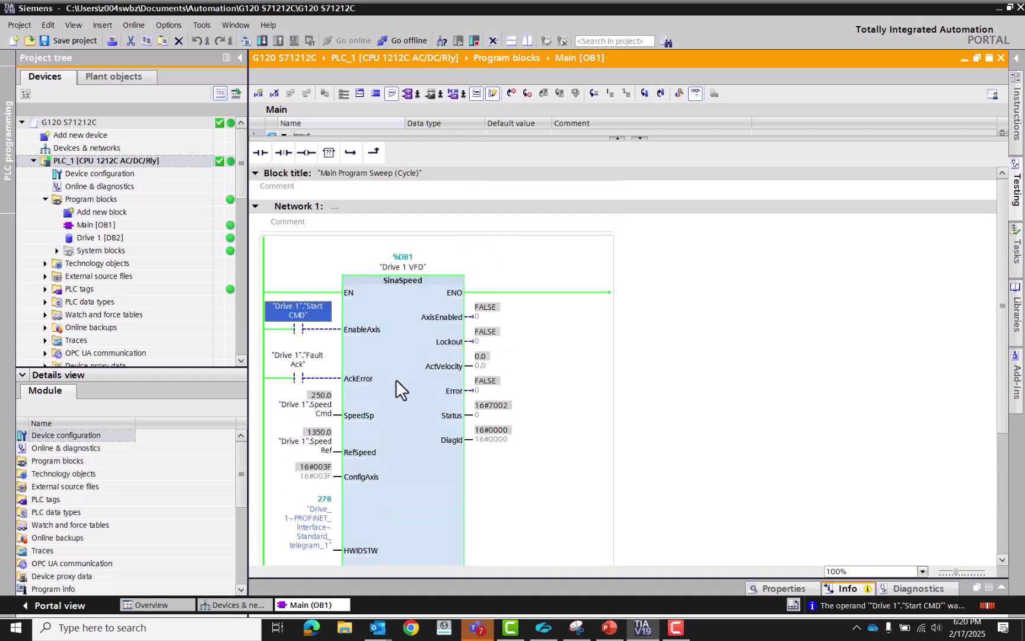